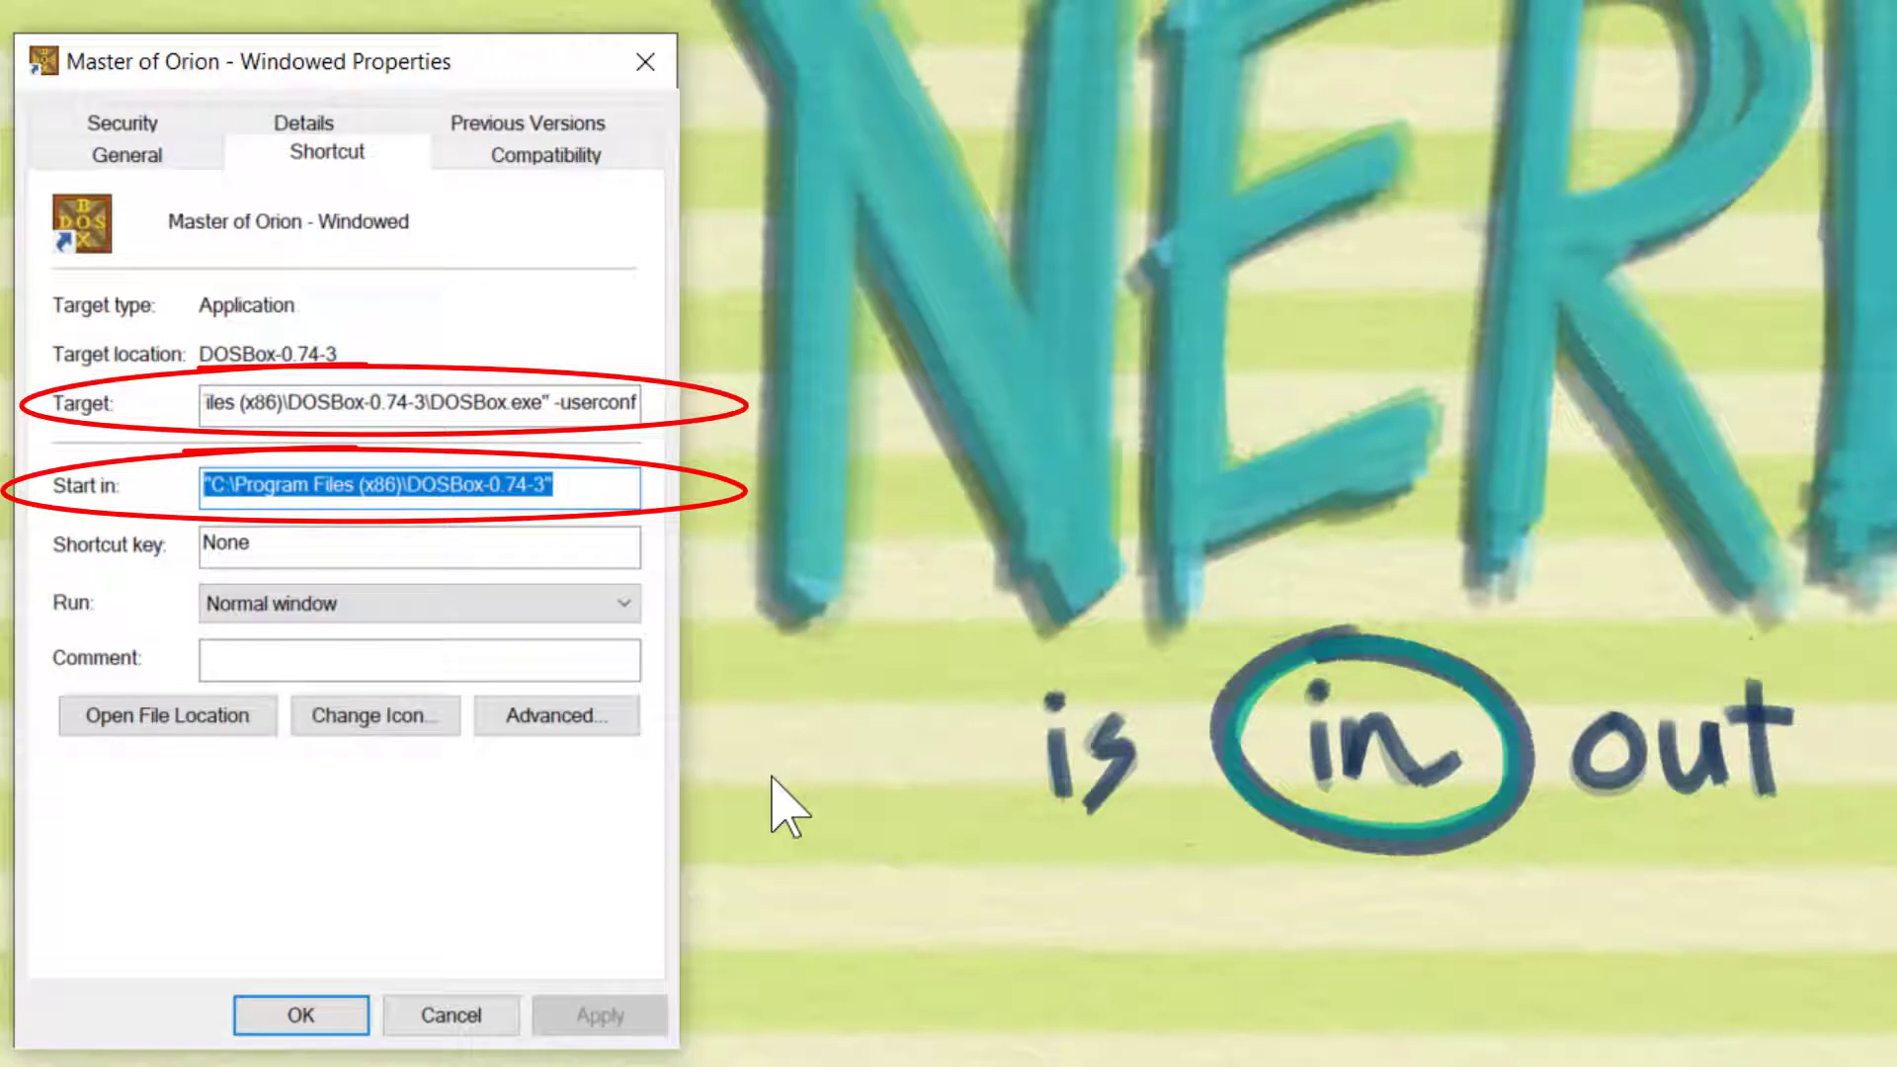
- Set the Master of Orion shortcut's start-in folder to "d:\master of orion\orion", keeping the enclosing quotation marks
key("Home")
key("Right")
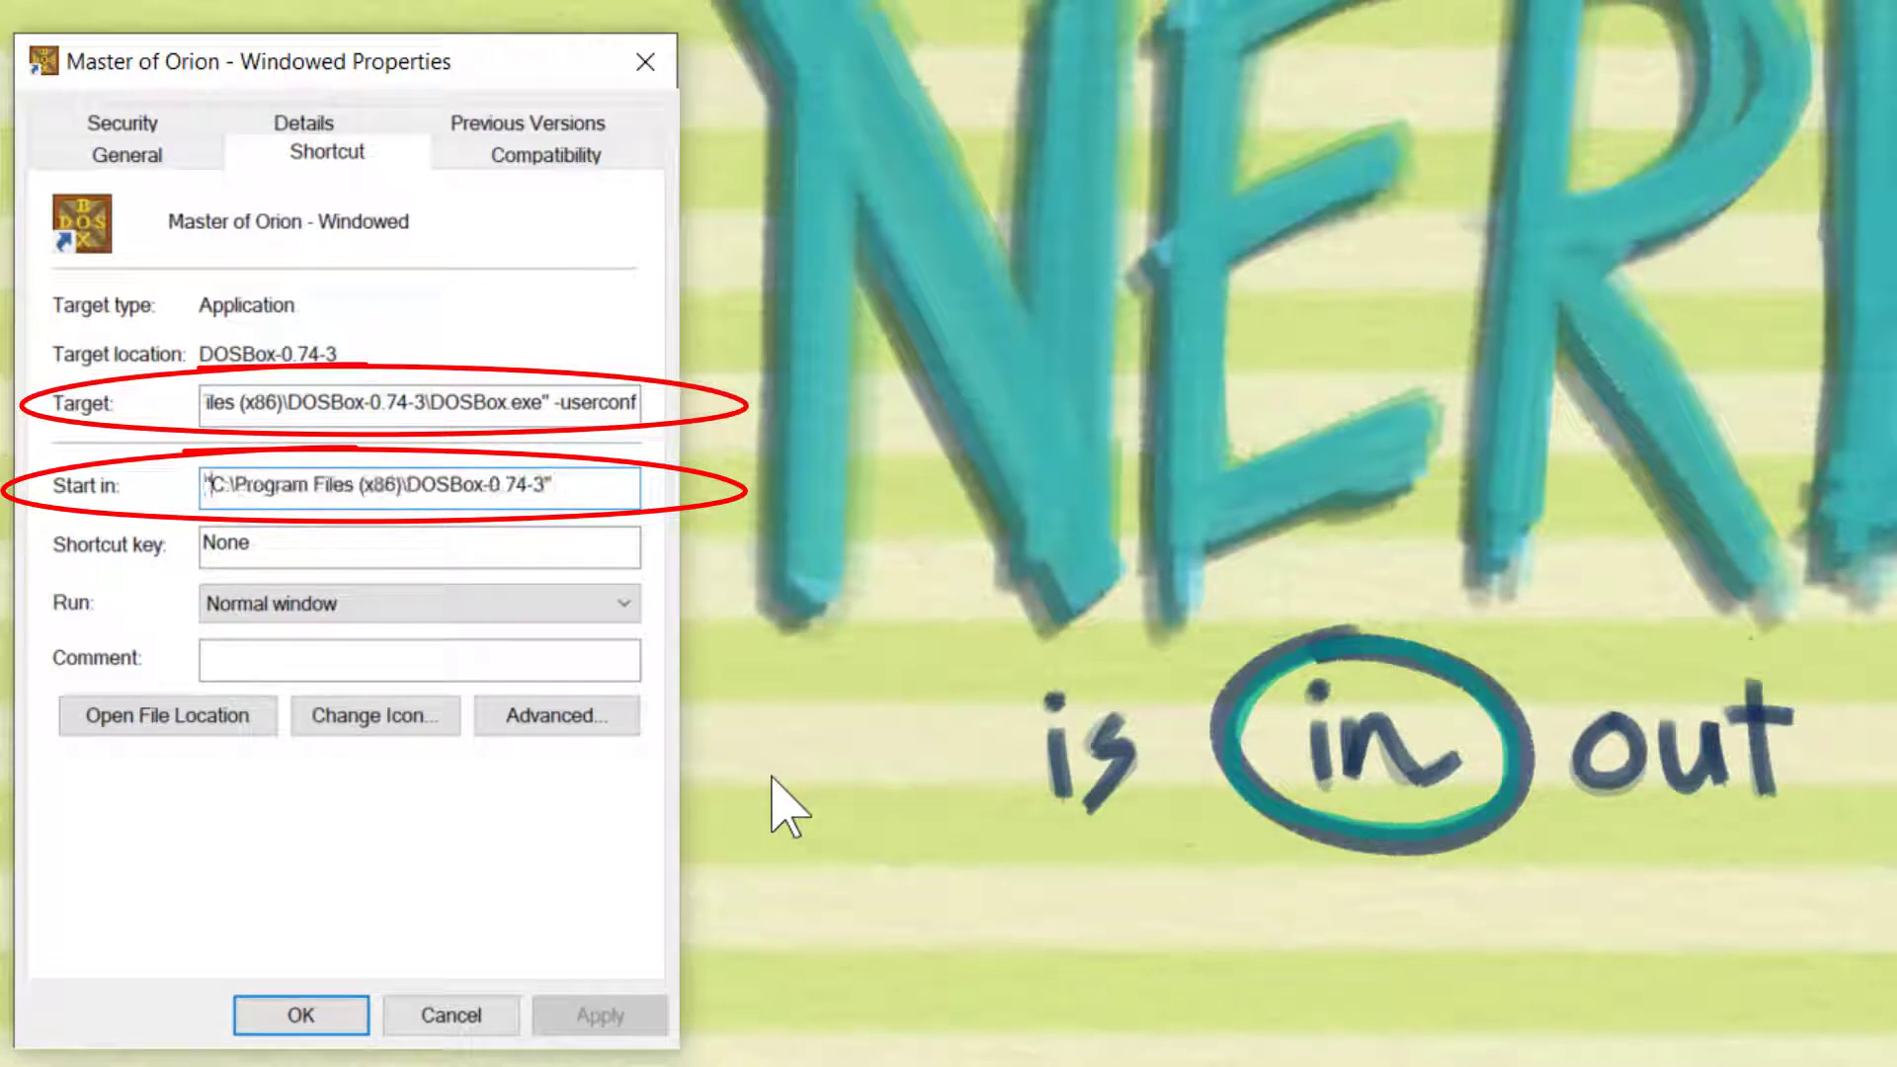
key("Delete")
key("Delete")
key("Delete")
key("Delete")
key("Delete")
key("Delete")
key("Delete")
key("Delete")
key("Delete")
key("Delete")
key("Delete")
key("Delete")
key("Delete")
key("Delete")
key("Delete")
key("Delete")
key("Delete")
key("Delete")
key("Delete")
key("Delete")
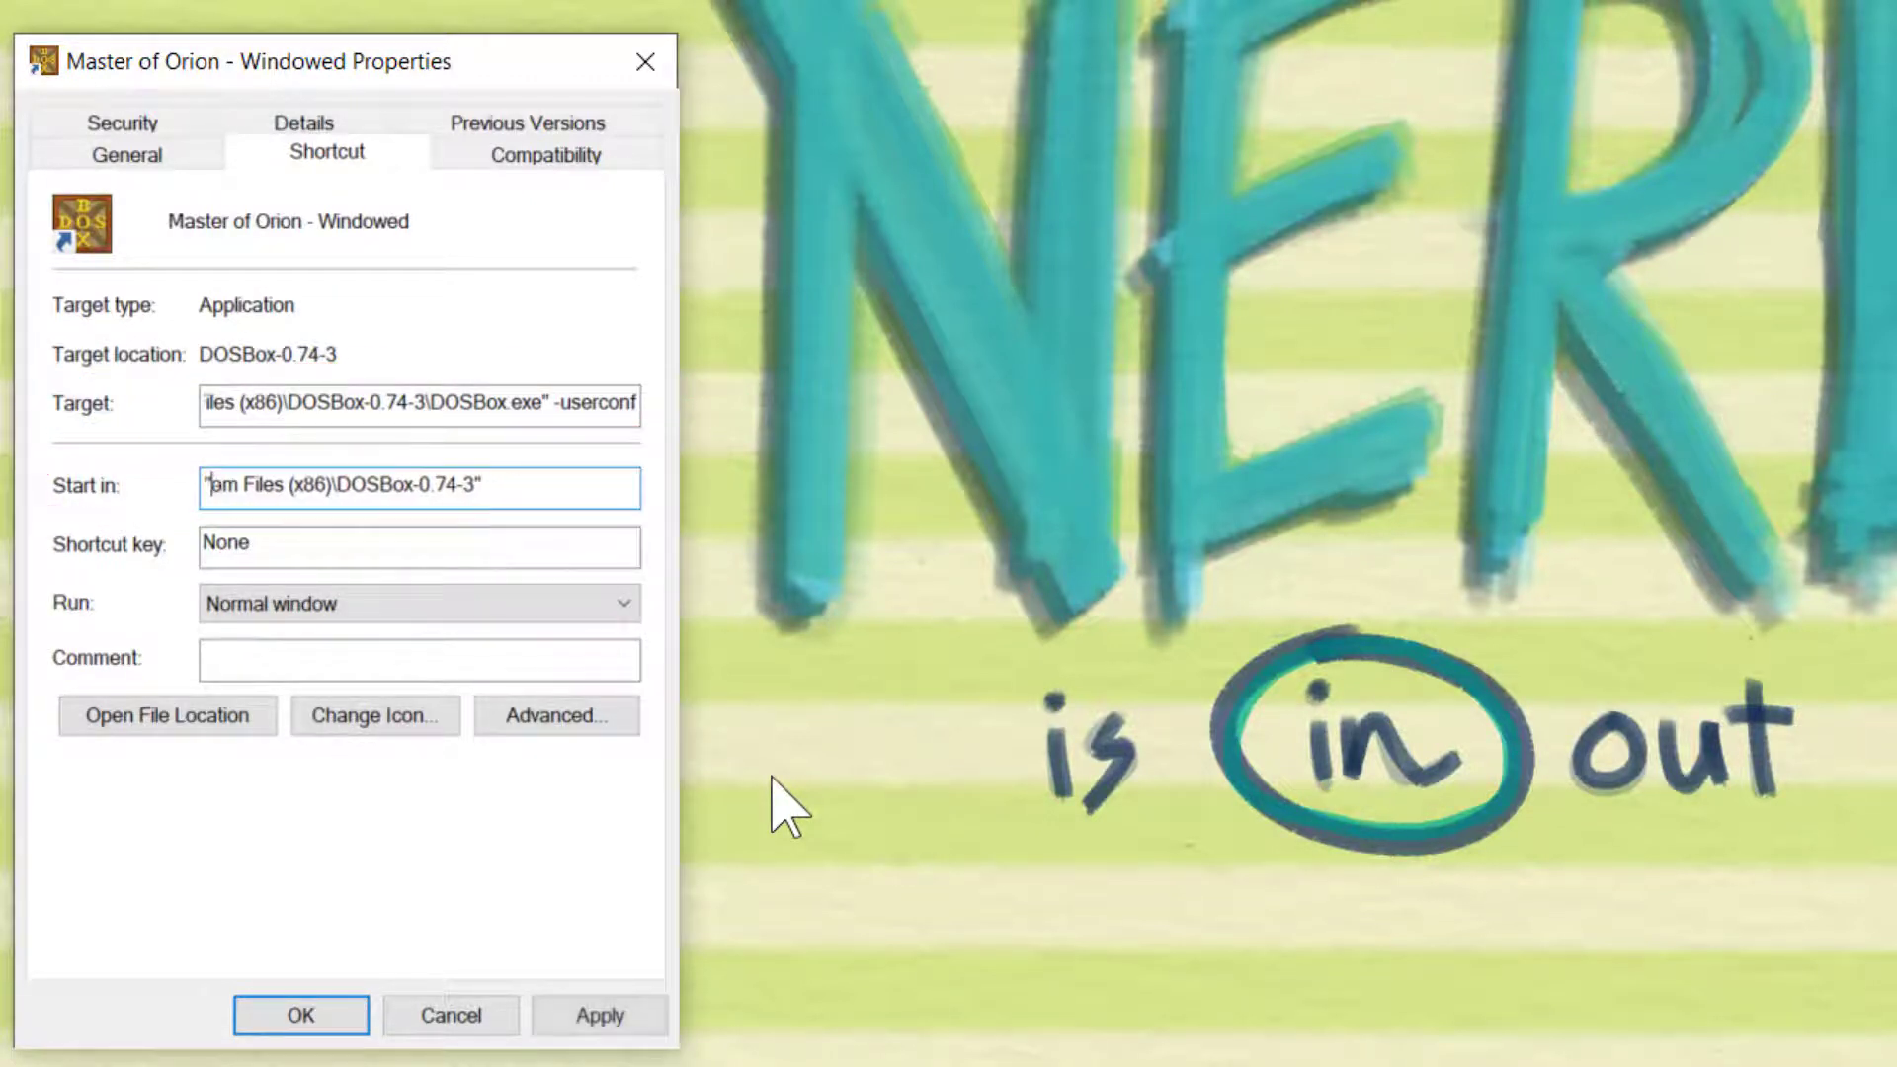
key("Delete")
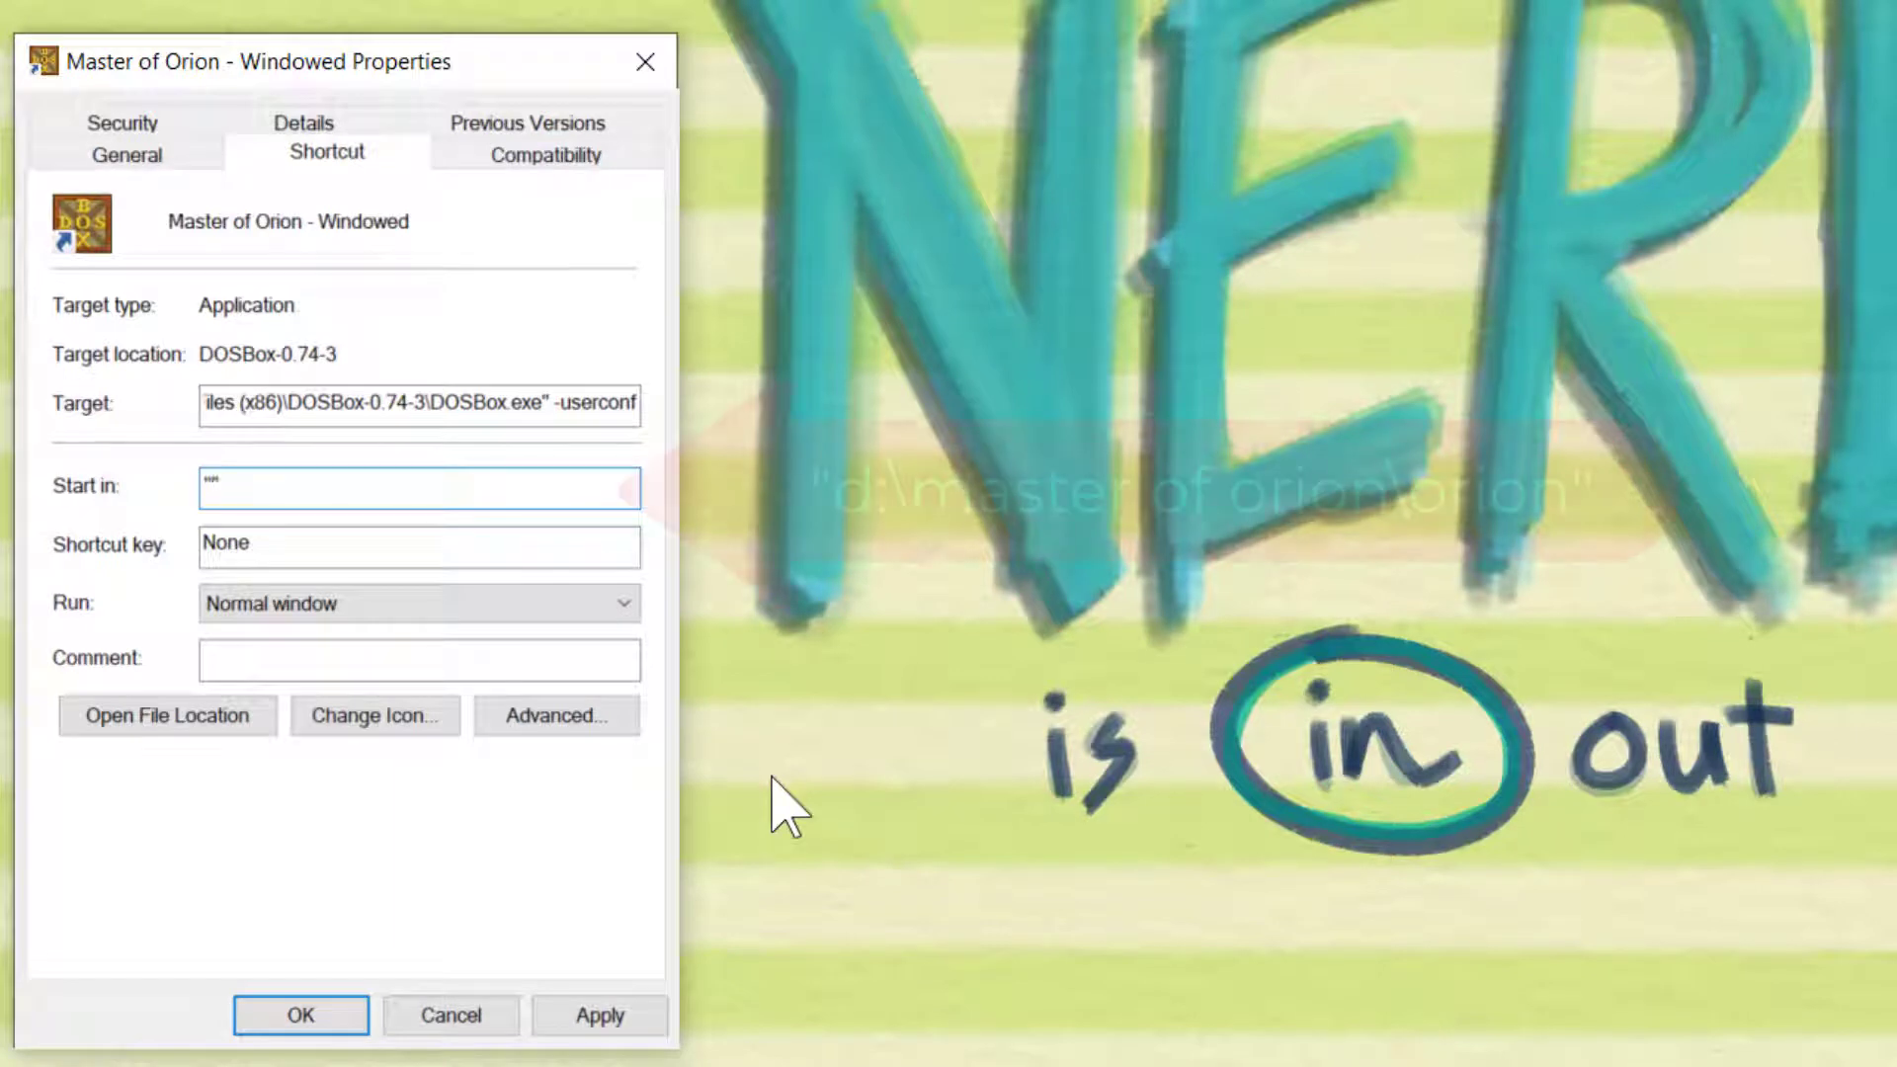
type("d:\\mas")
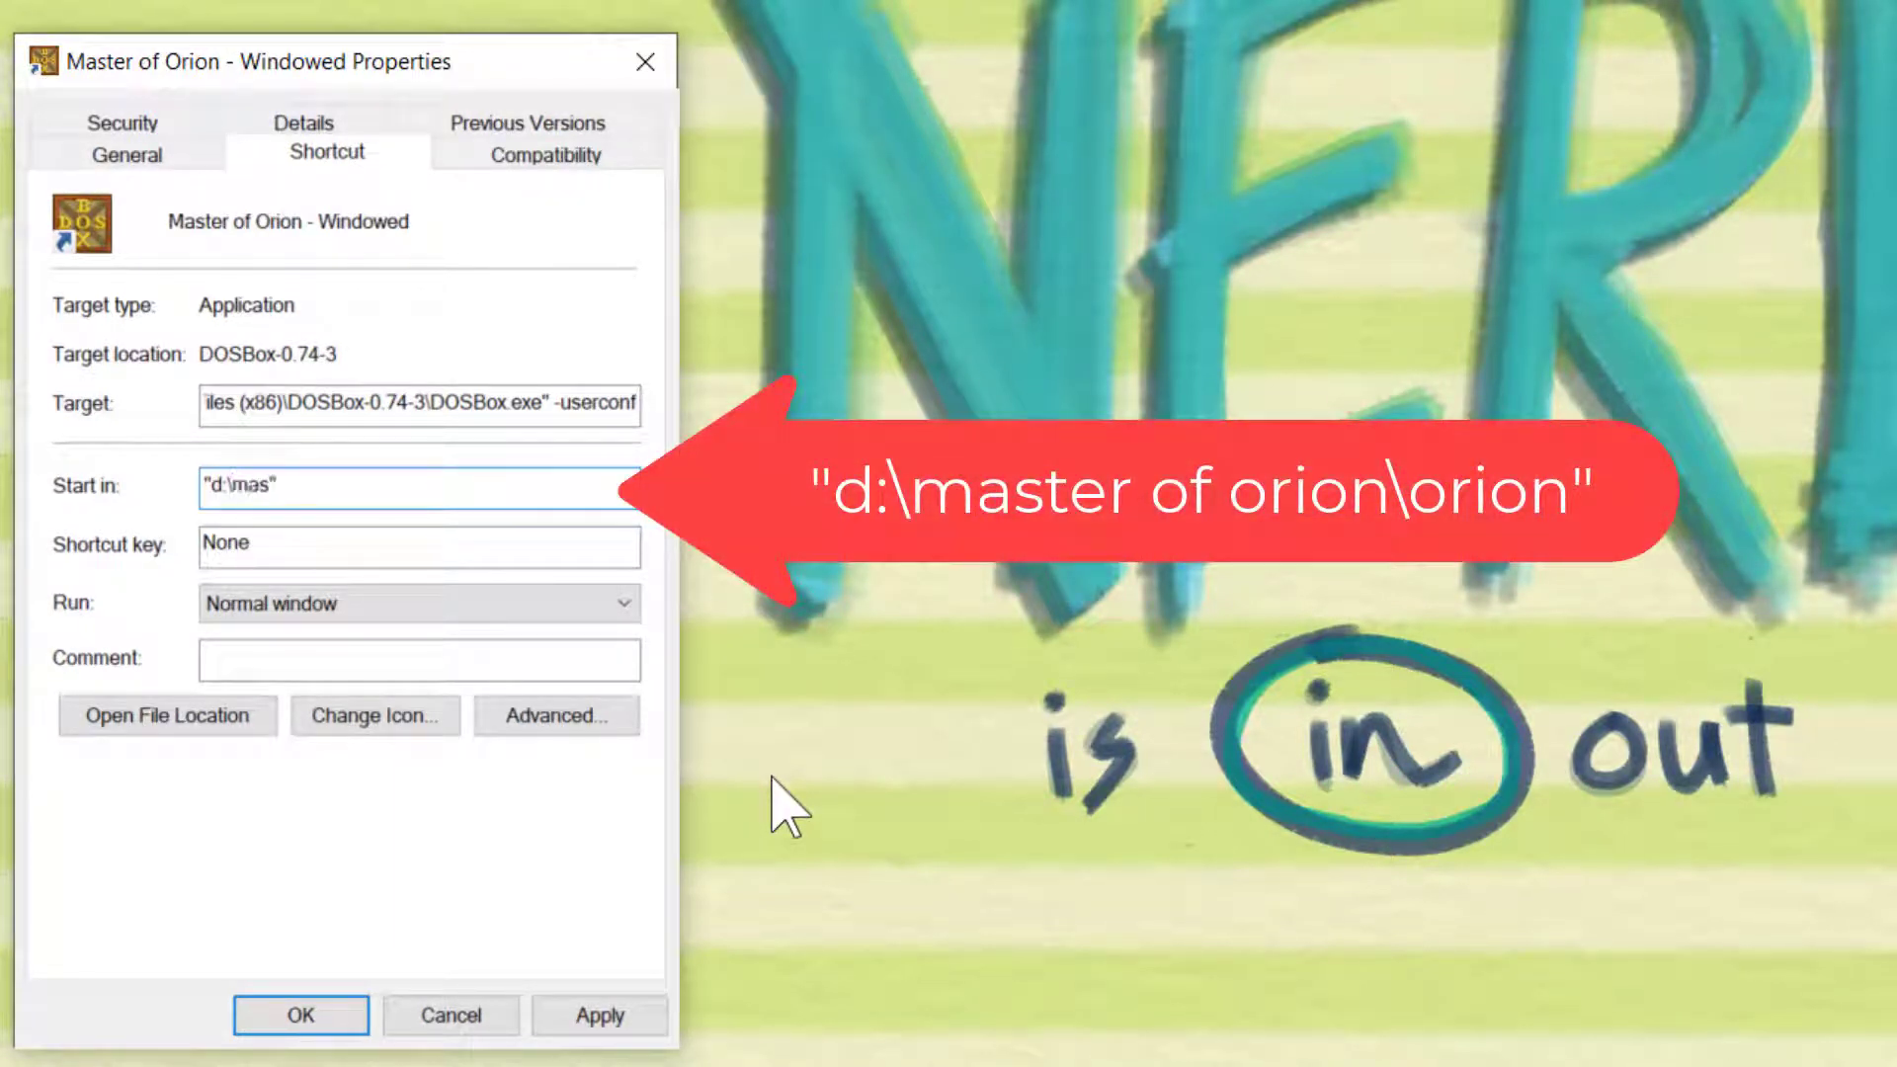
type("ter of orion\\orion")
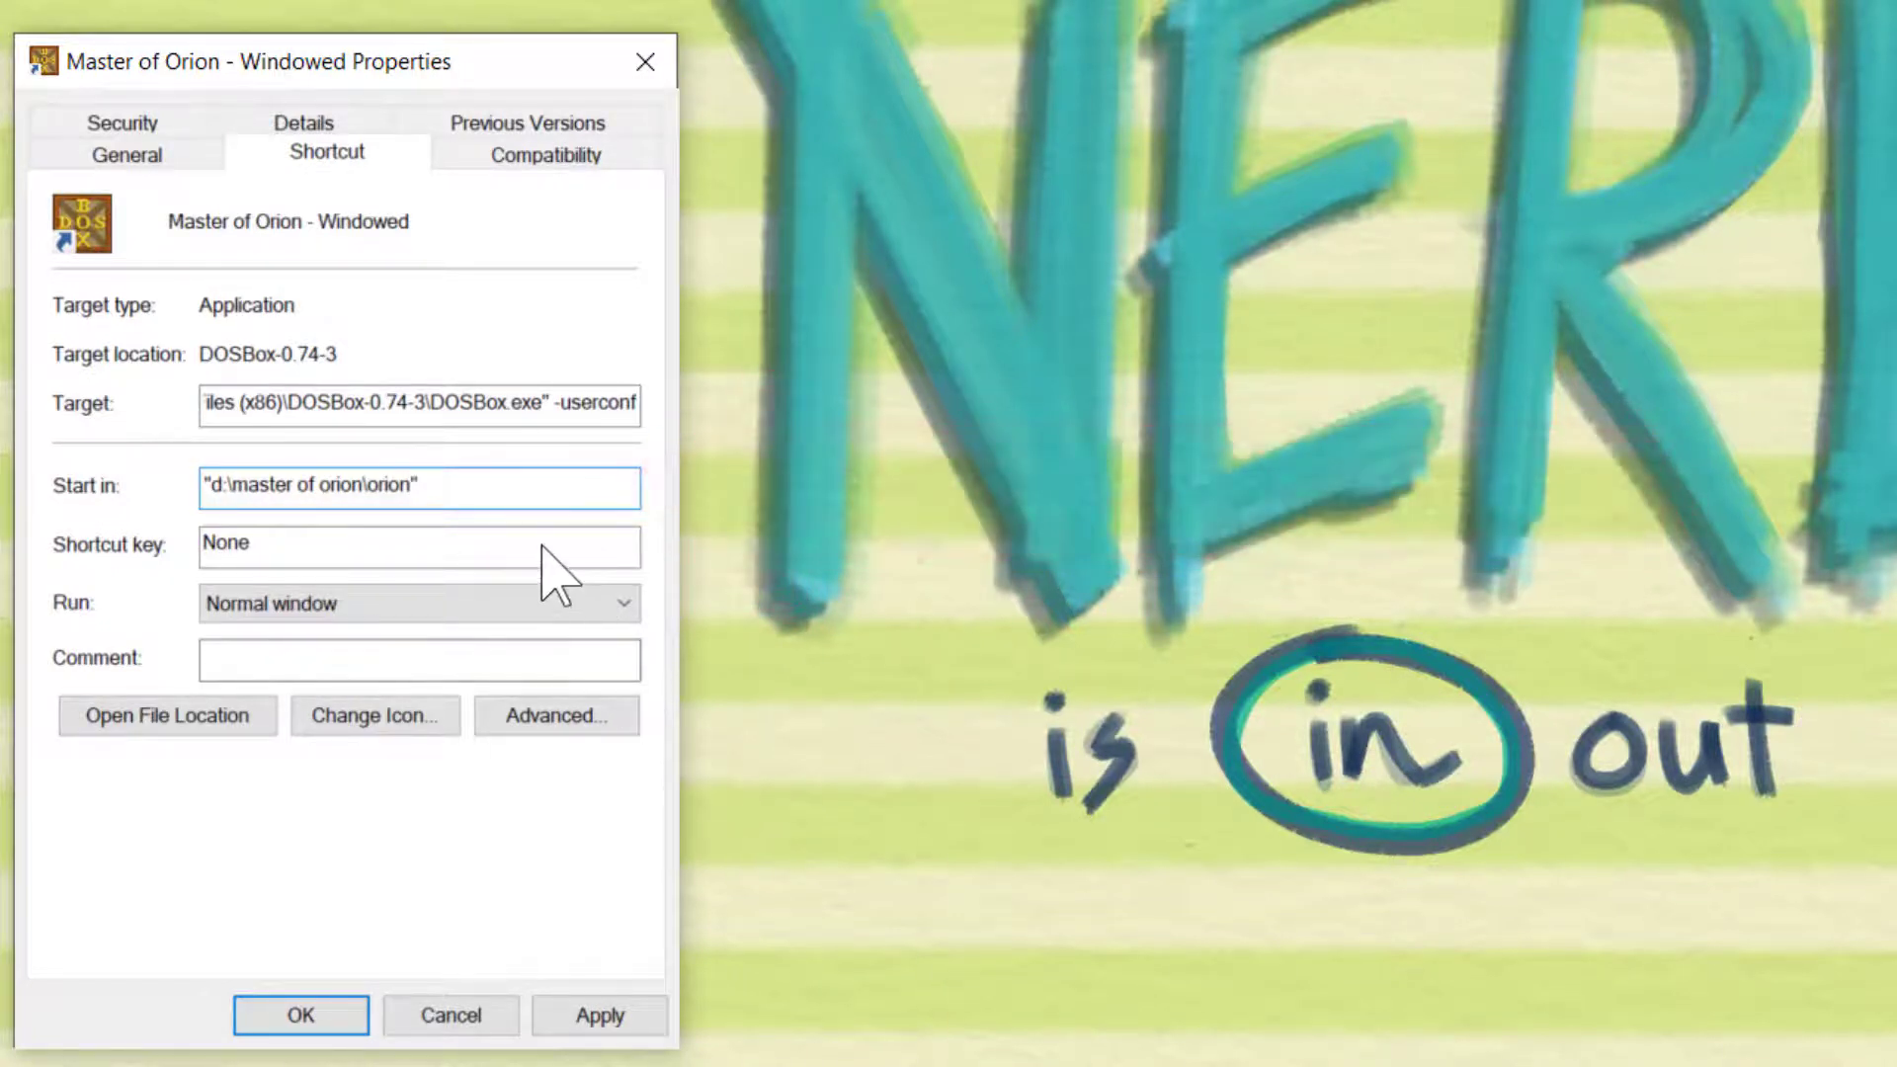
left_click(212, 485)
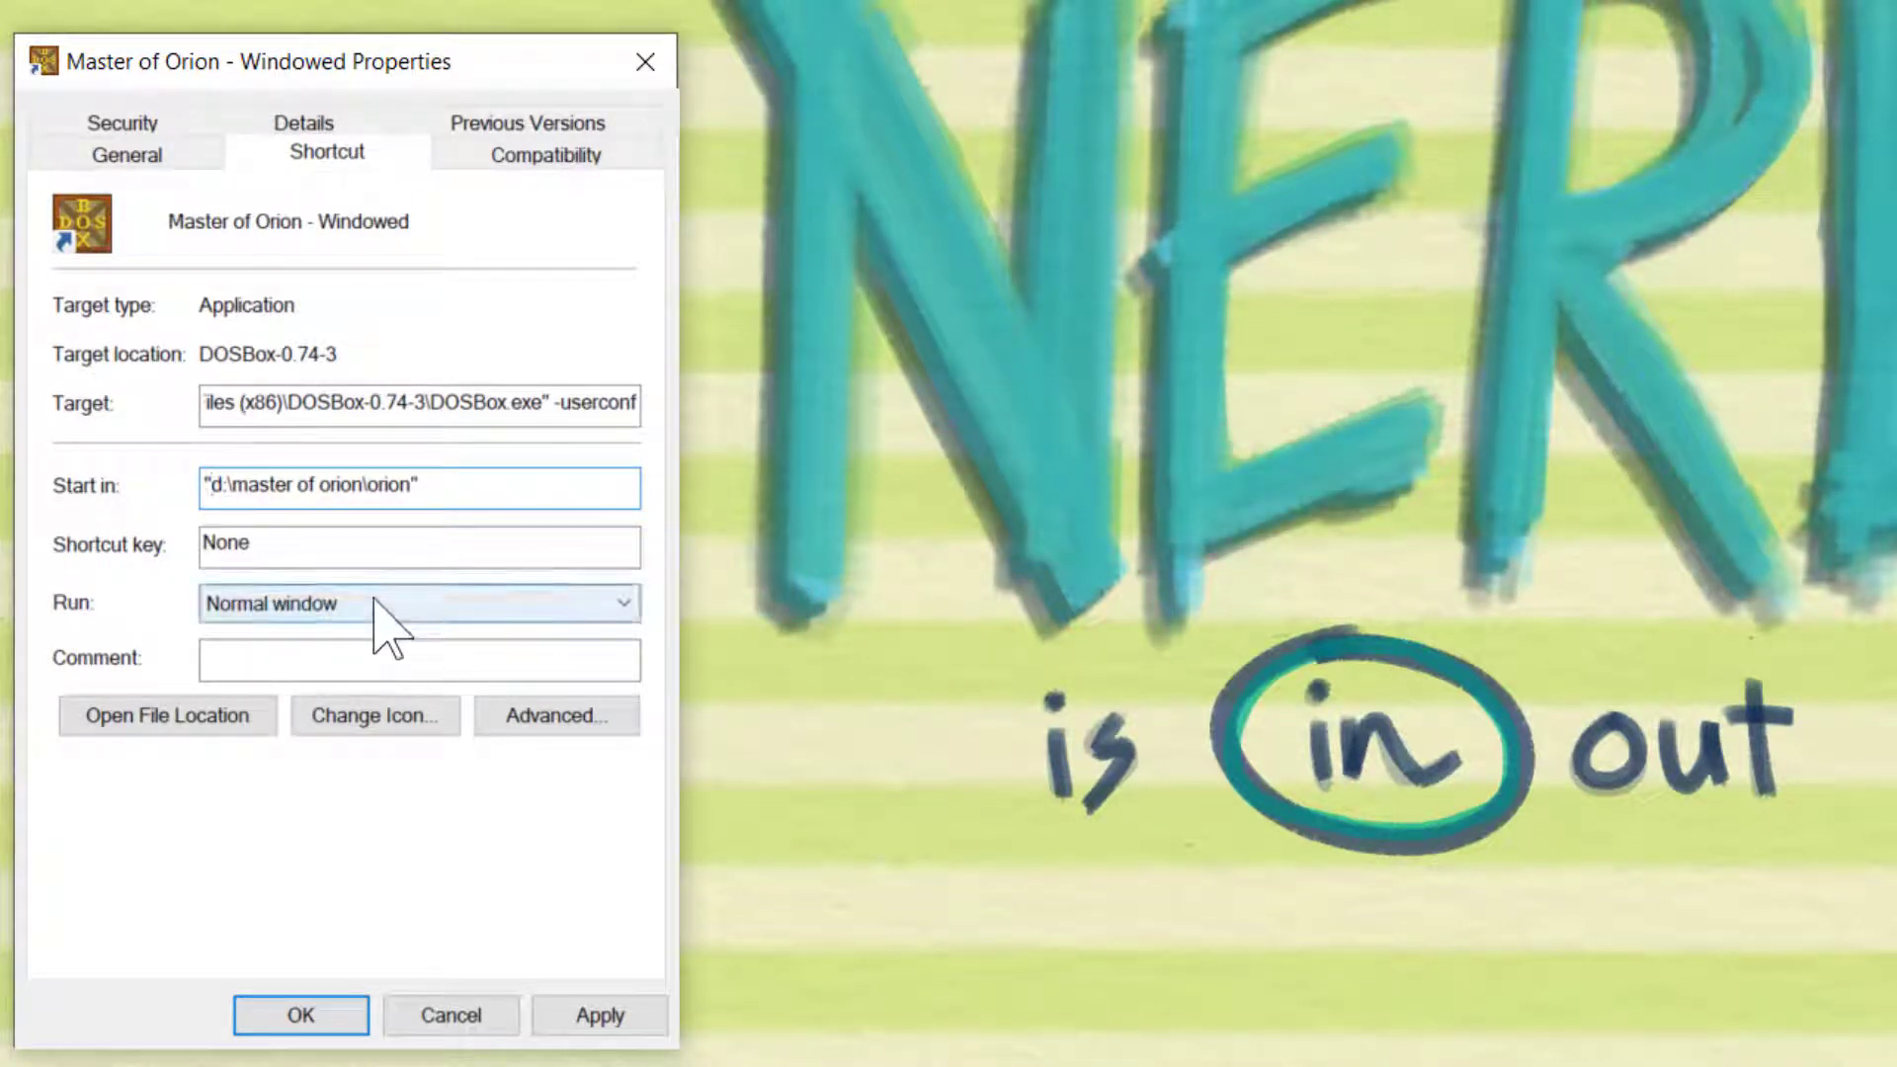
- Replace the -userconf argument in the shortcut's target with -conf dosboxMOO.conf and accept the shortcut properties
left_click(572, 407)
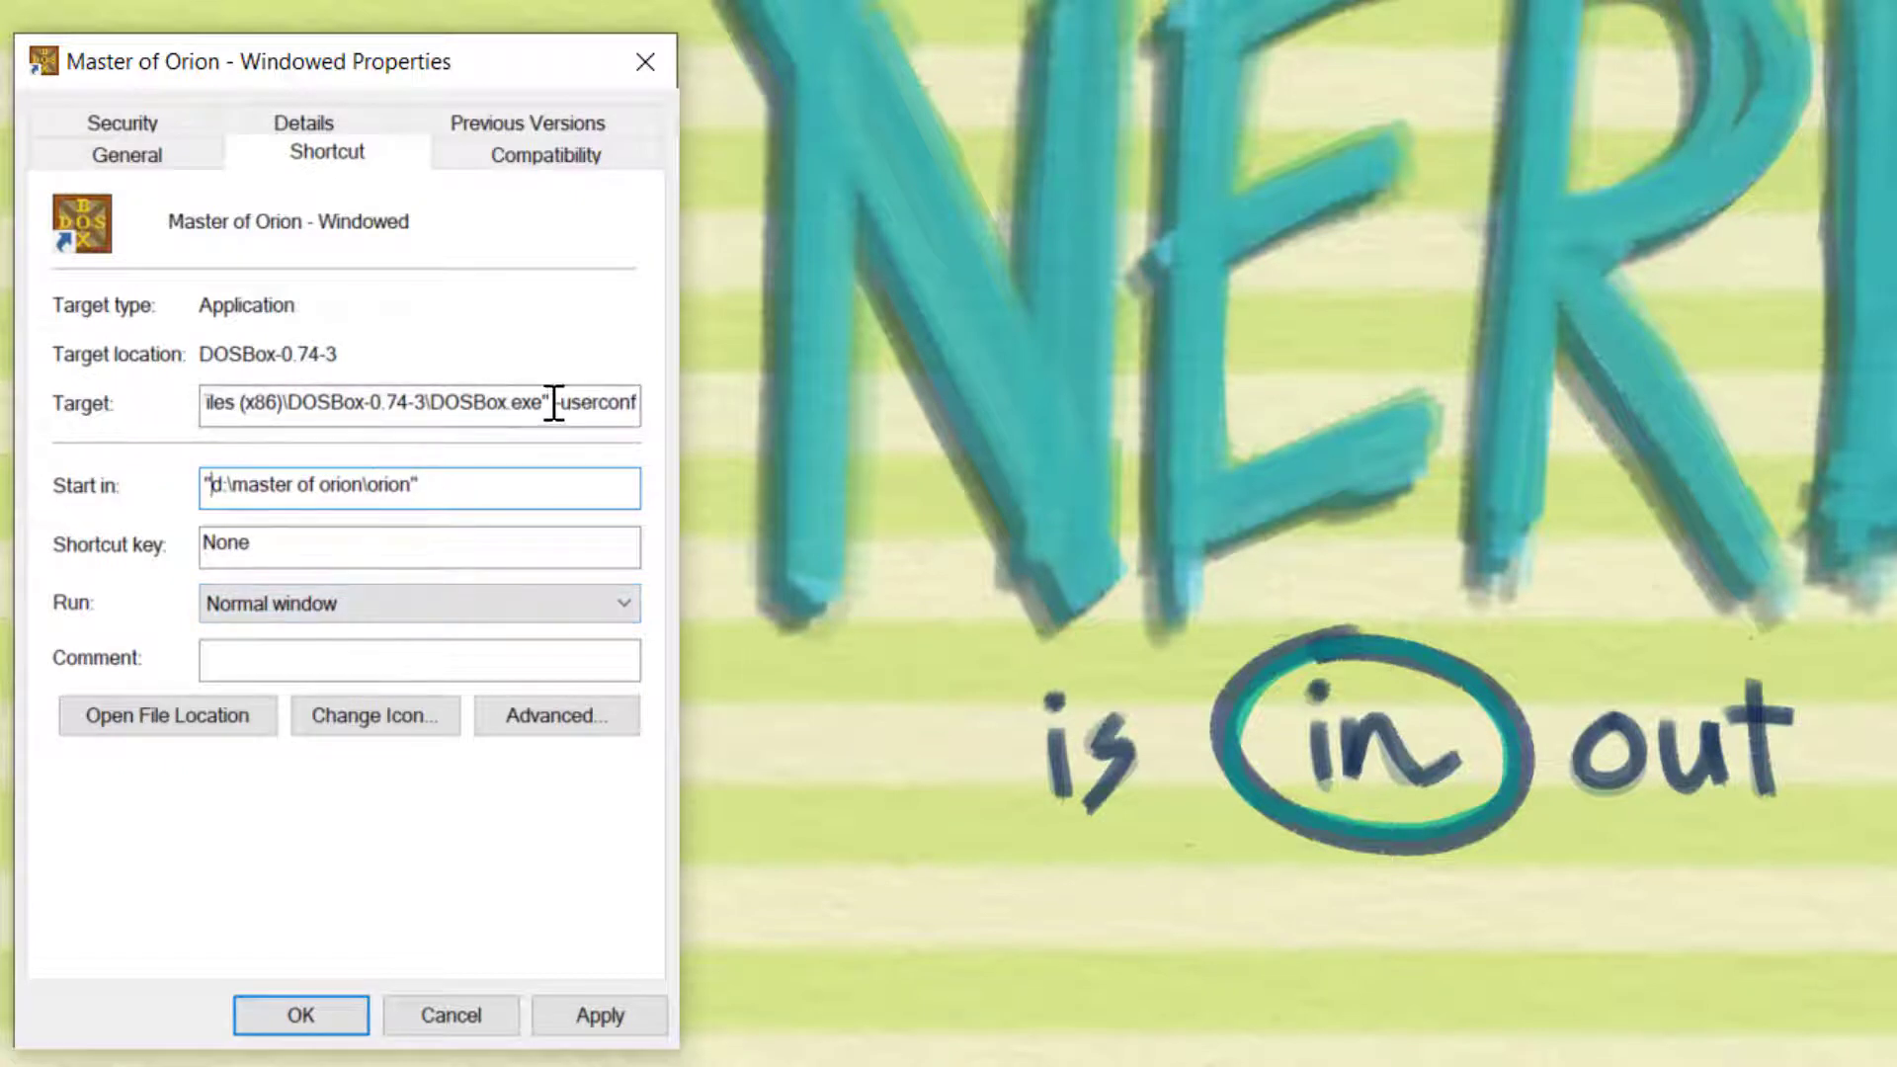
key("ctrl+Left")
key("ctrl+Left")
key("ctrl+Left")
key("ctrl+Left")
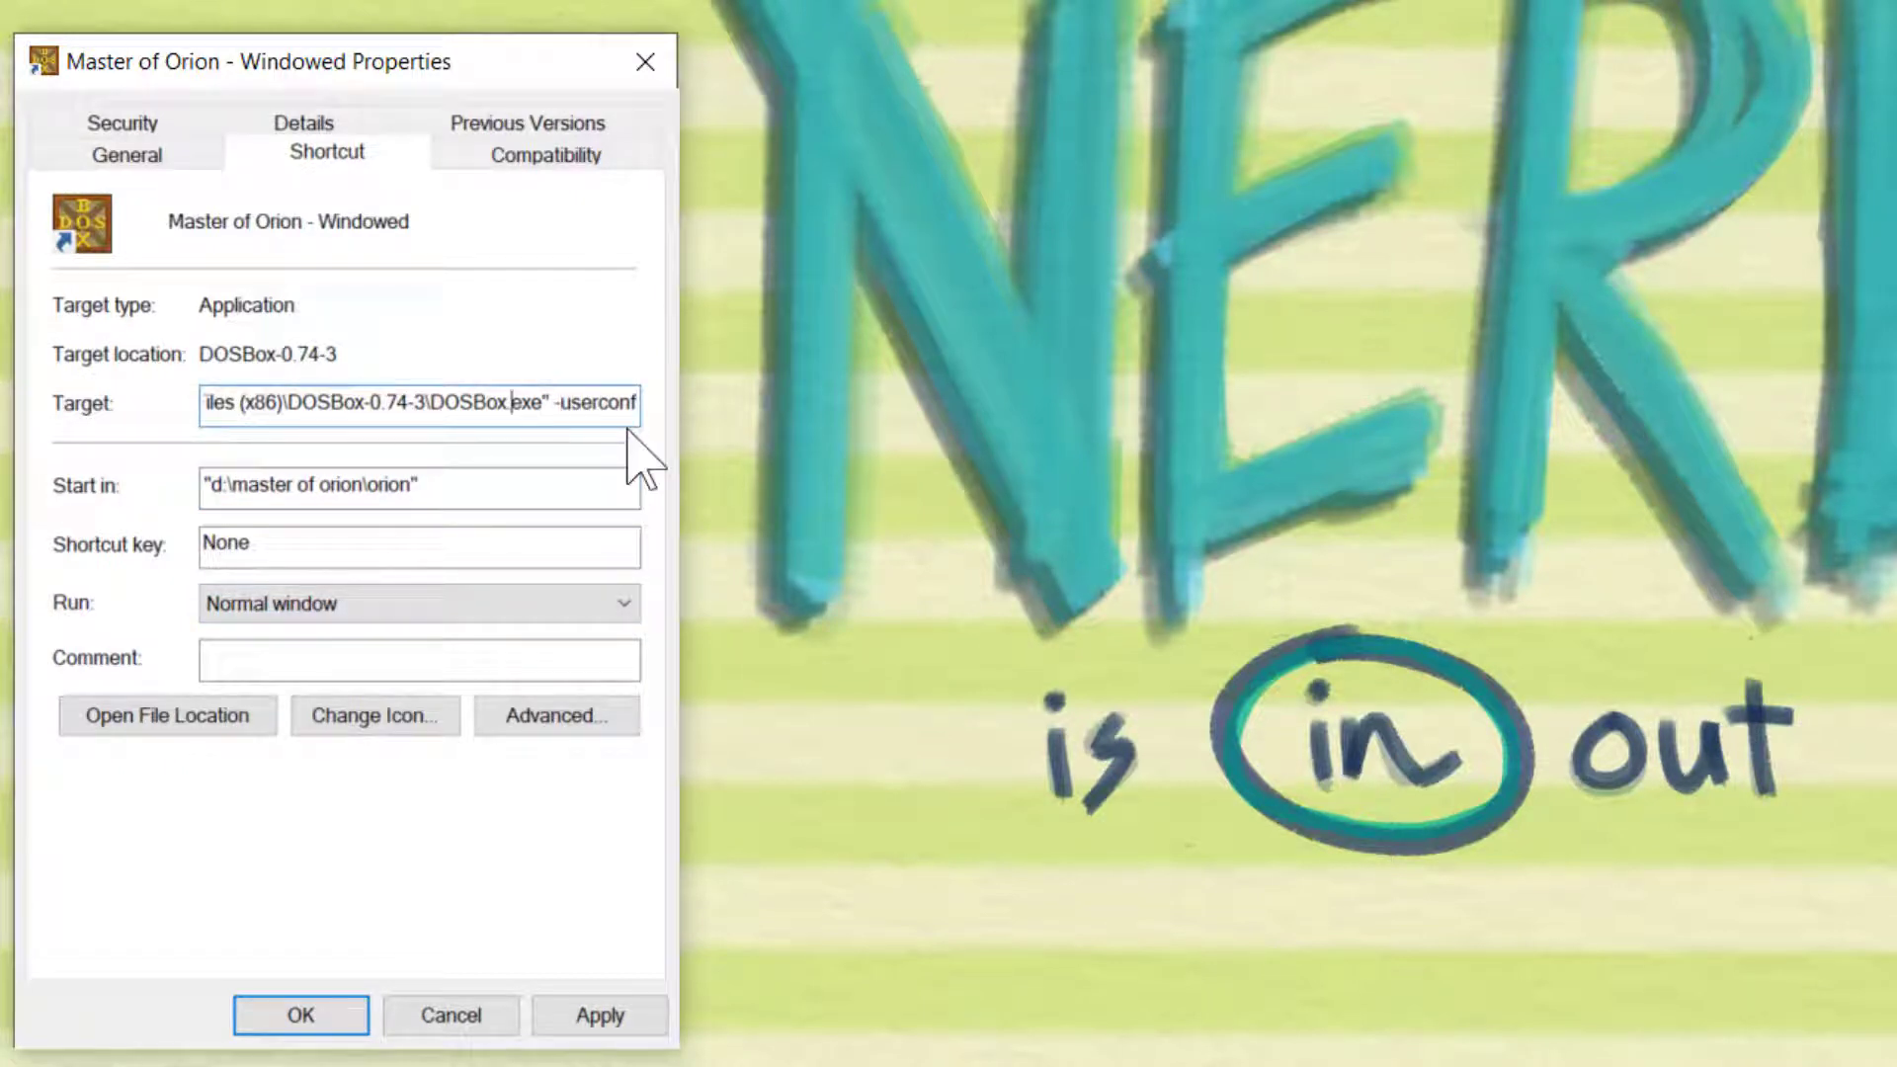
key("Home")
key("Right")
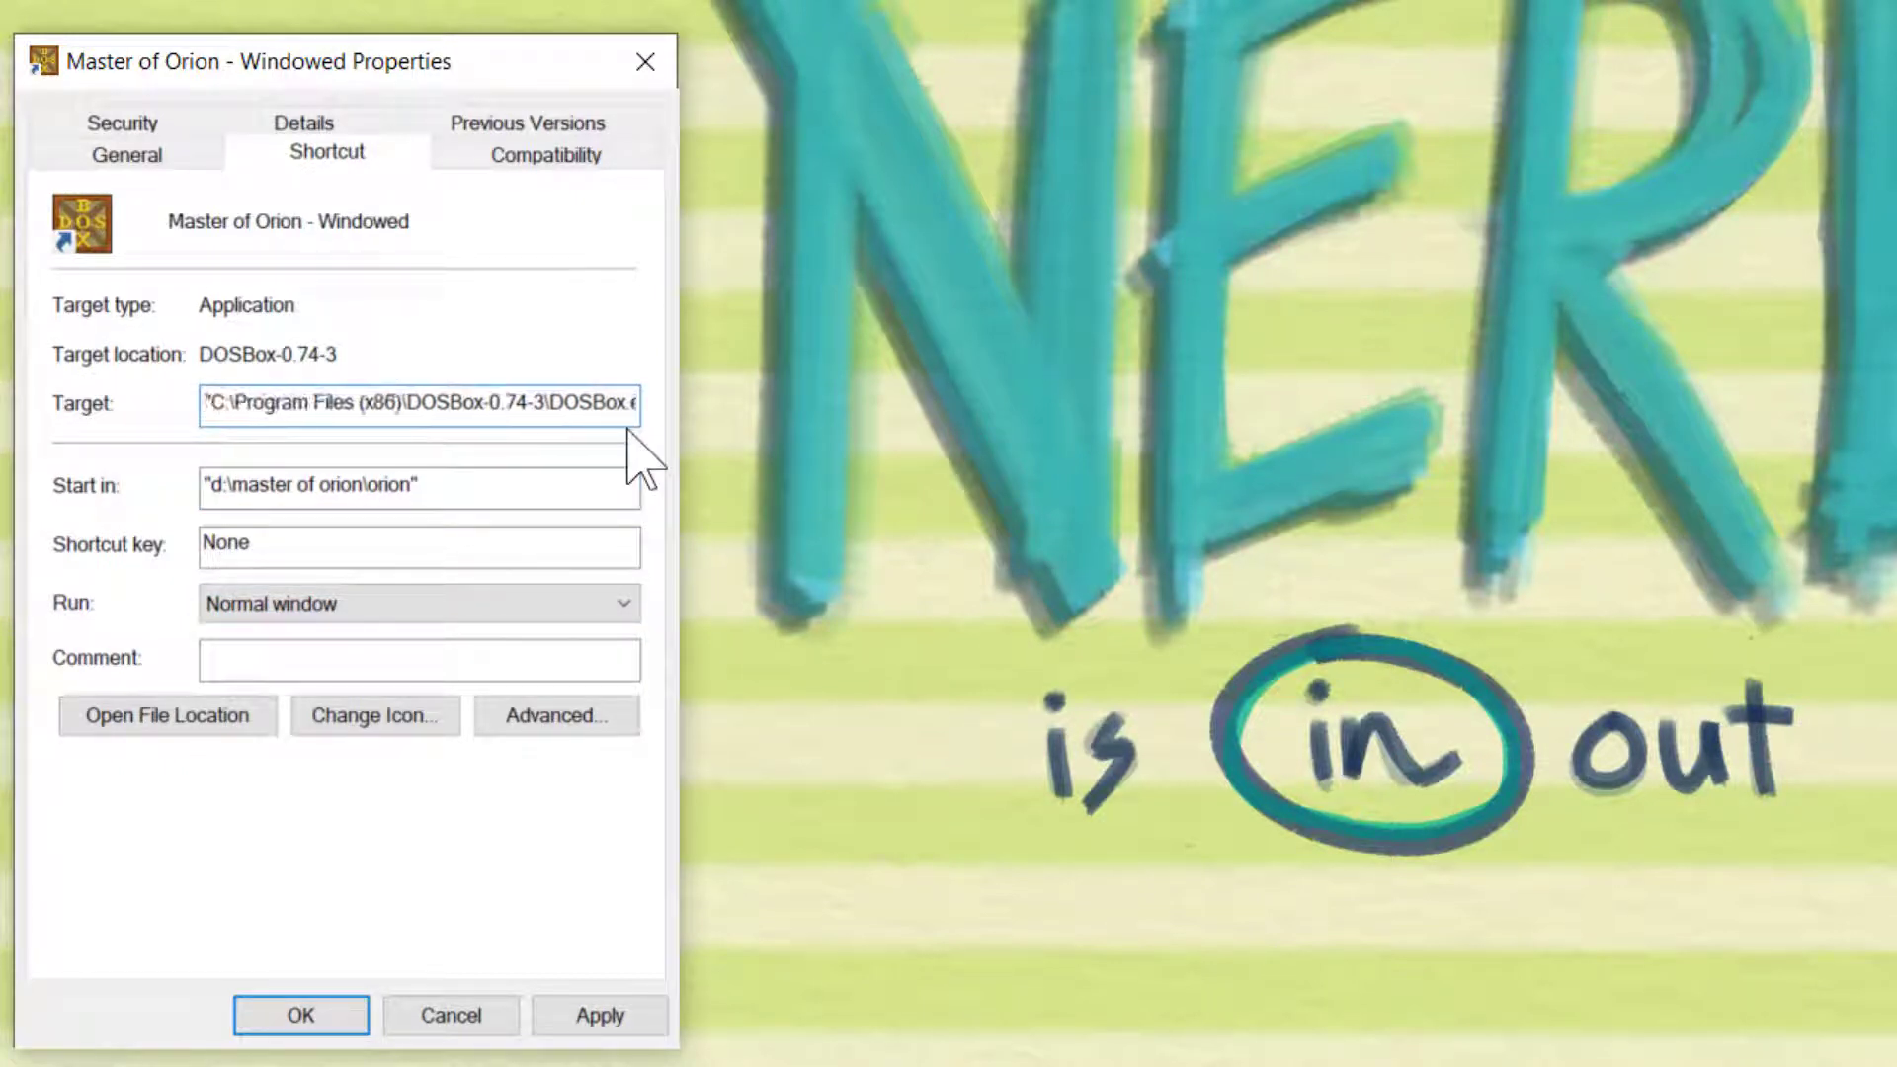
key("Right")
key("Right")
key("Right")
key("Right")
key("Right")
key("Right")
key("Right")
key("Right")
key("Right")
key("Right")
key("Right")
key("Right")
key("Right")
key("Right")
key("Right")
key("Right")
key("Right")
key("Right")
key("Right")
key("Right")
key("BackSpace")
key("BackSpace")
key("BackSpace")
key("BackSpace")
key("BackSpace")
key("BackSpace")
key("BackSpace")
key("BackSpace")
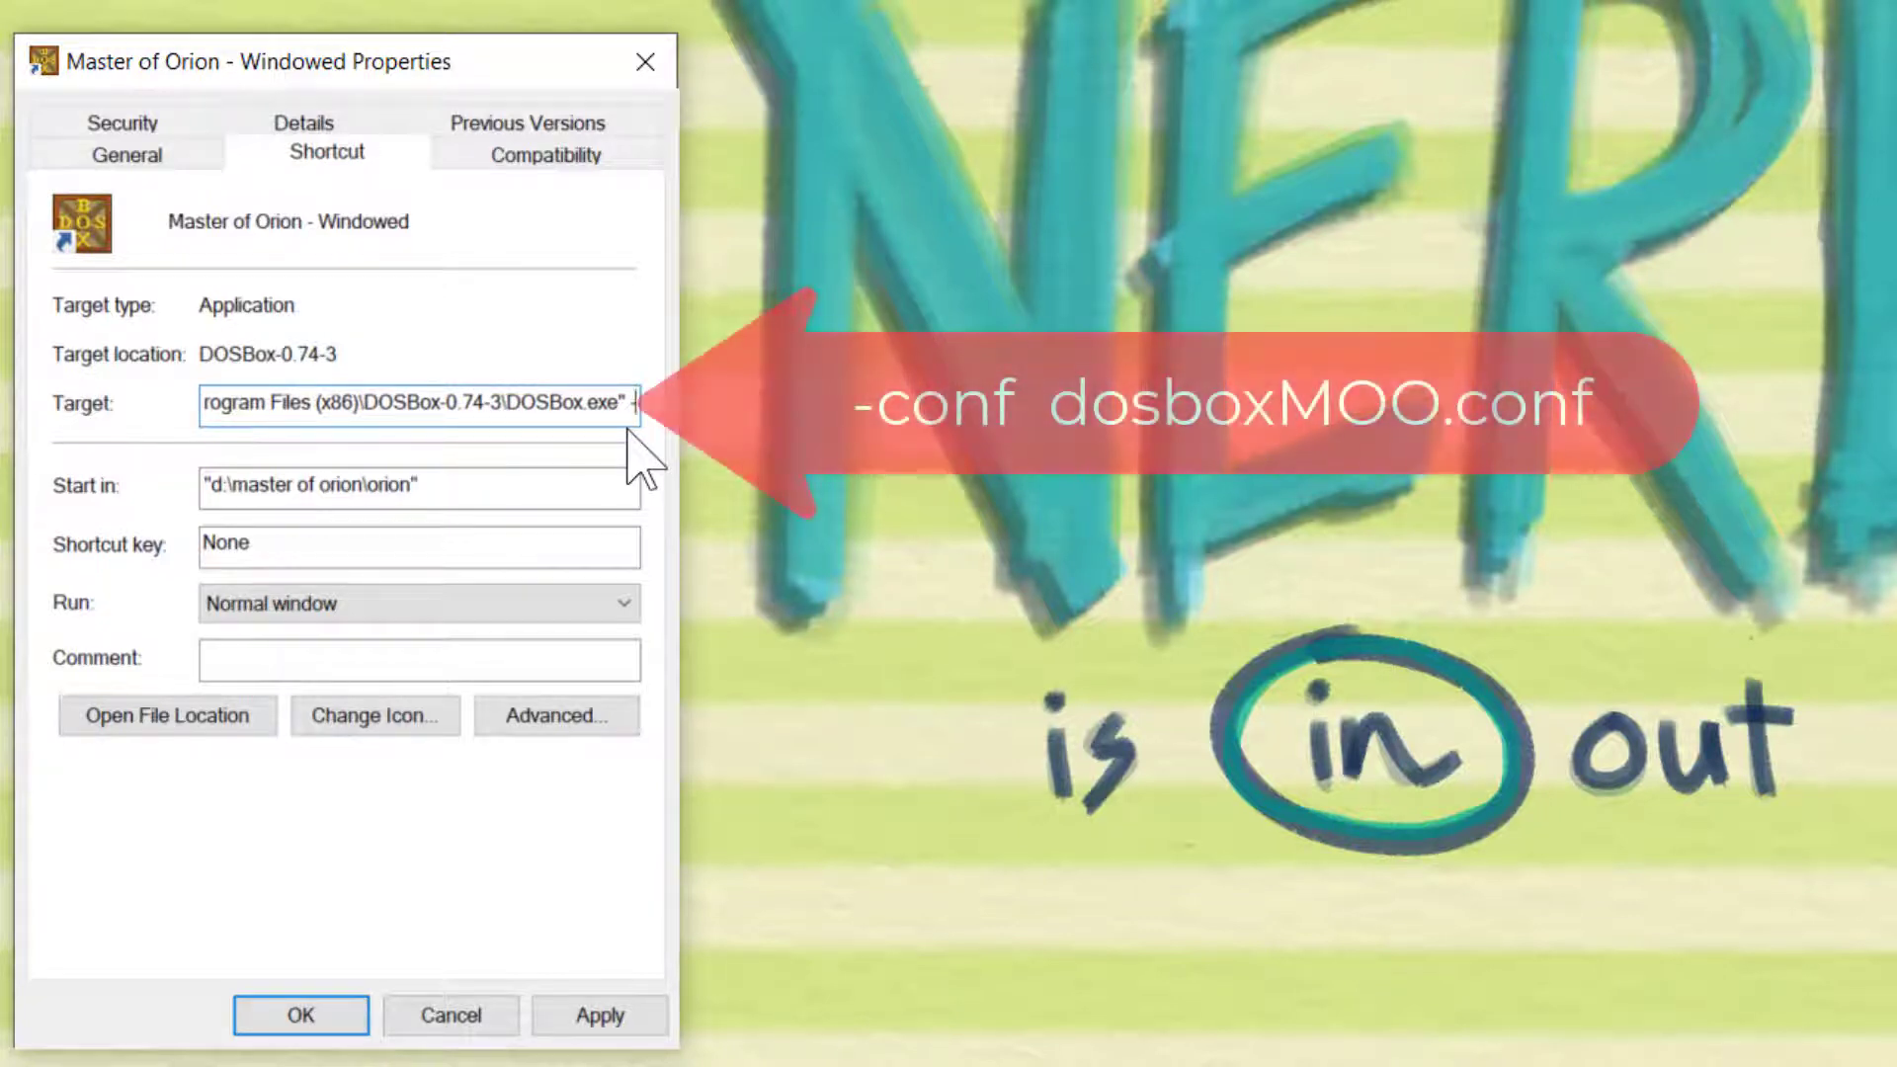
type("conf")
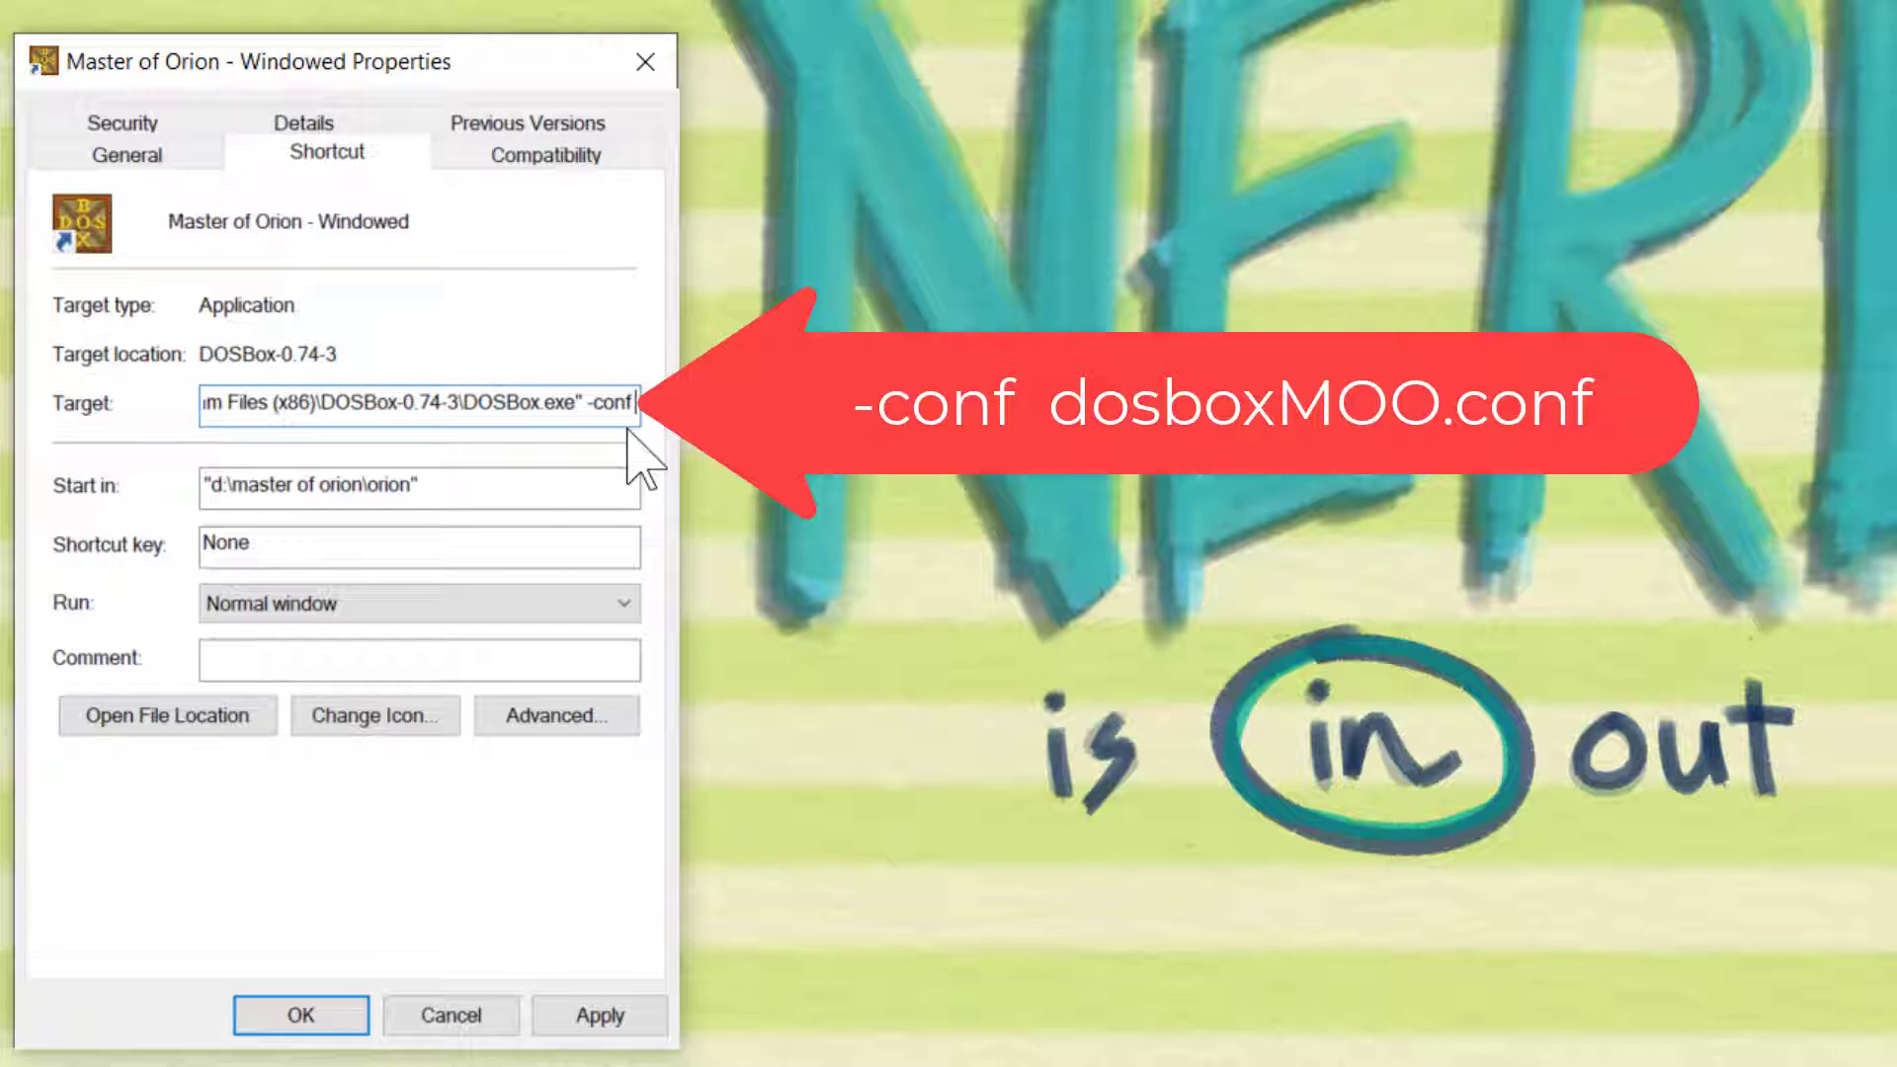
type("dosbo")
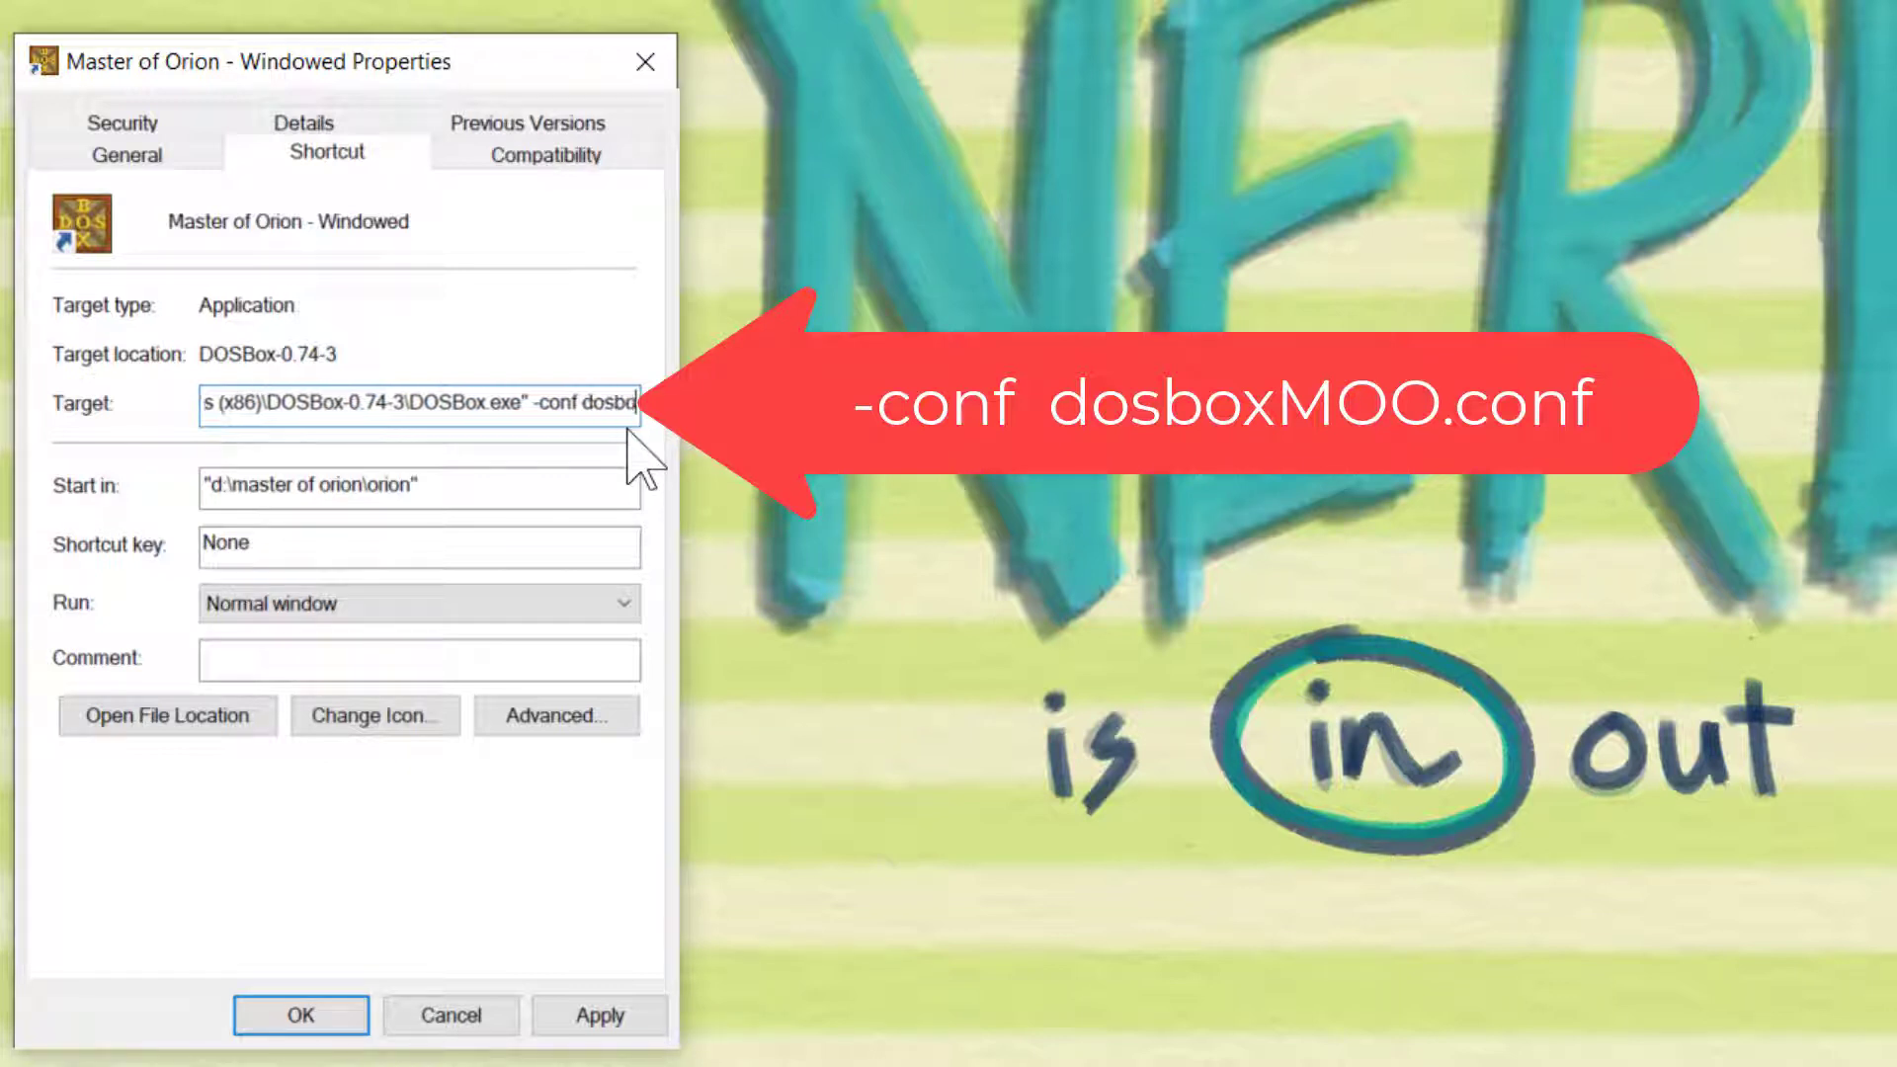
type("xMO")
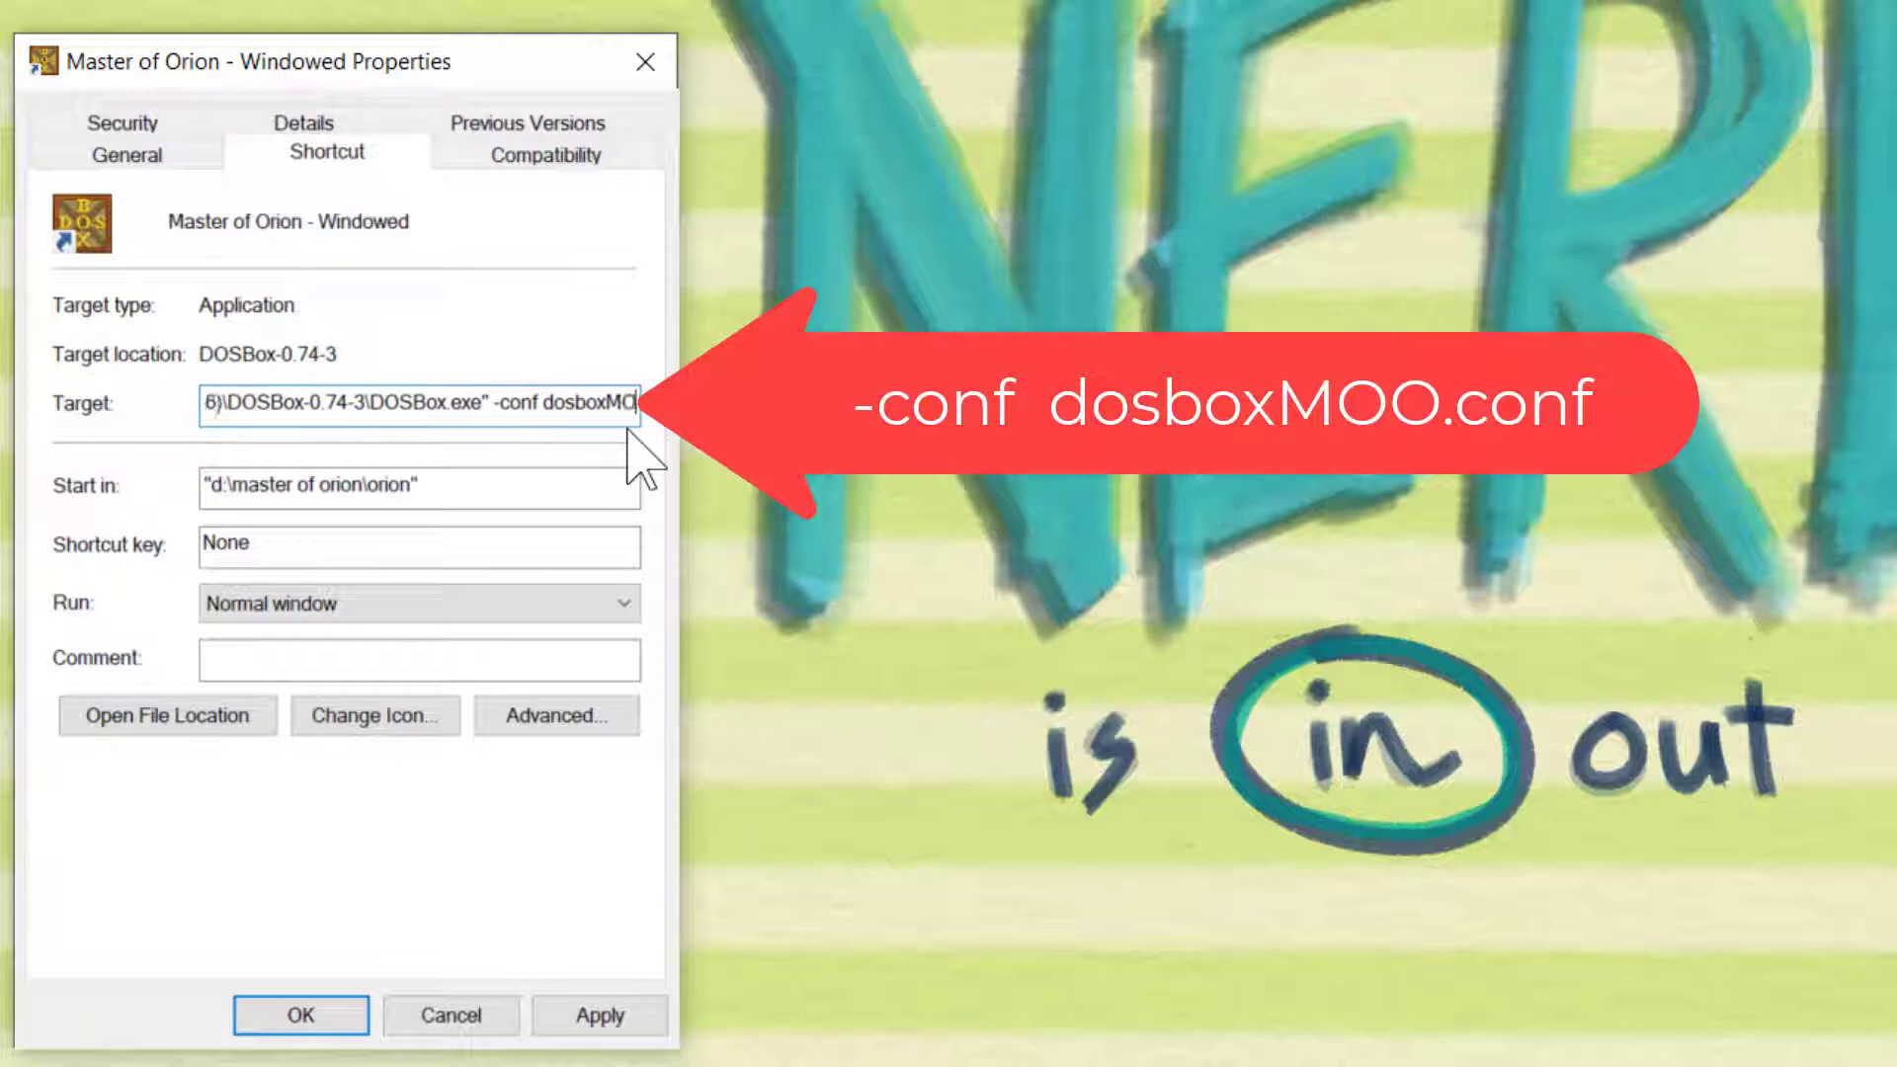
type("O.conf")
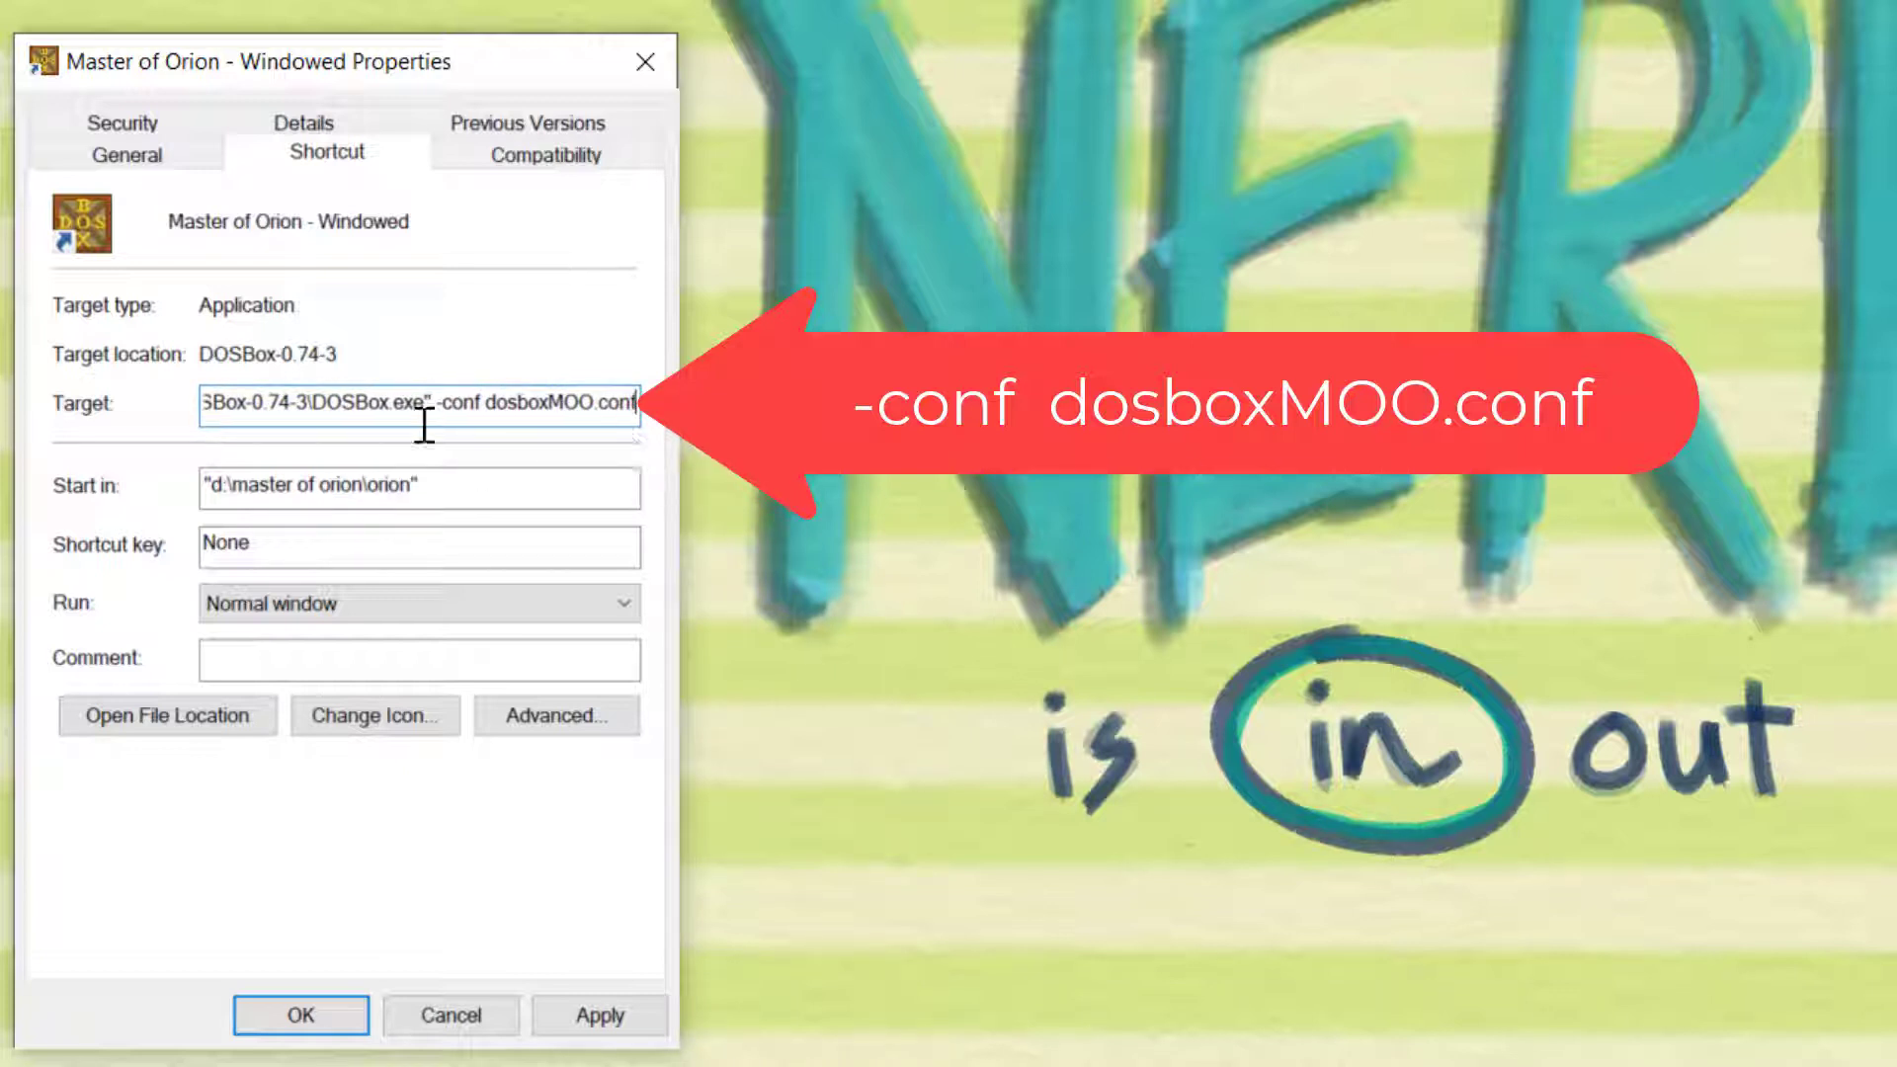
left_click_drag(489, 401, 641, 393)
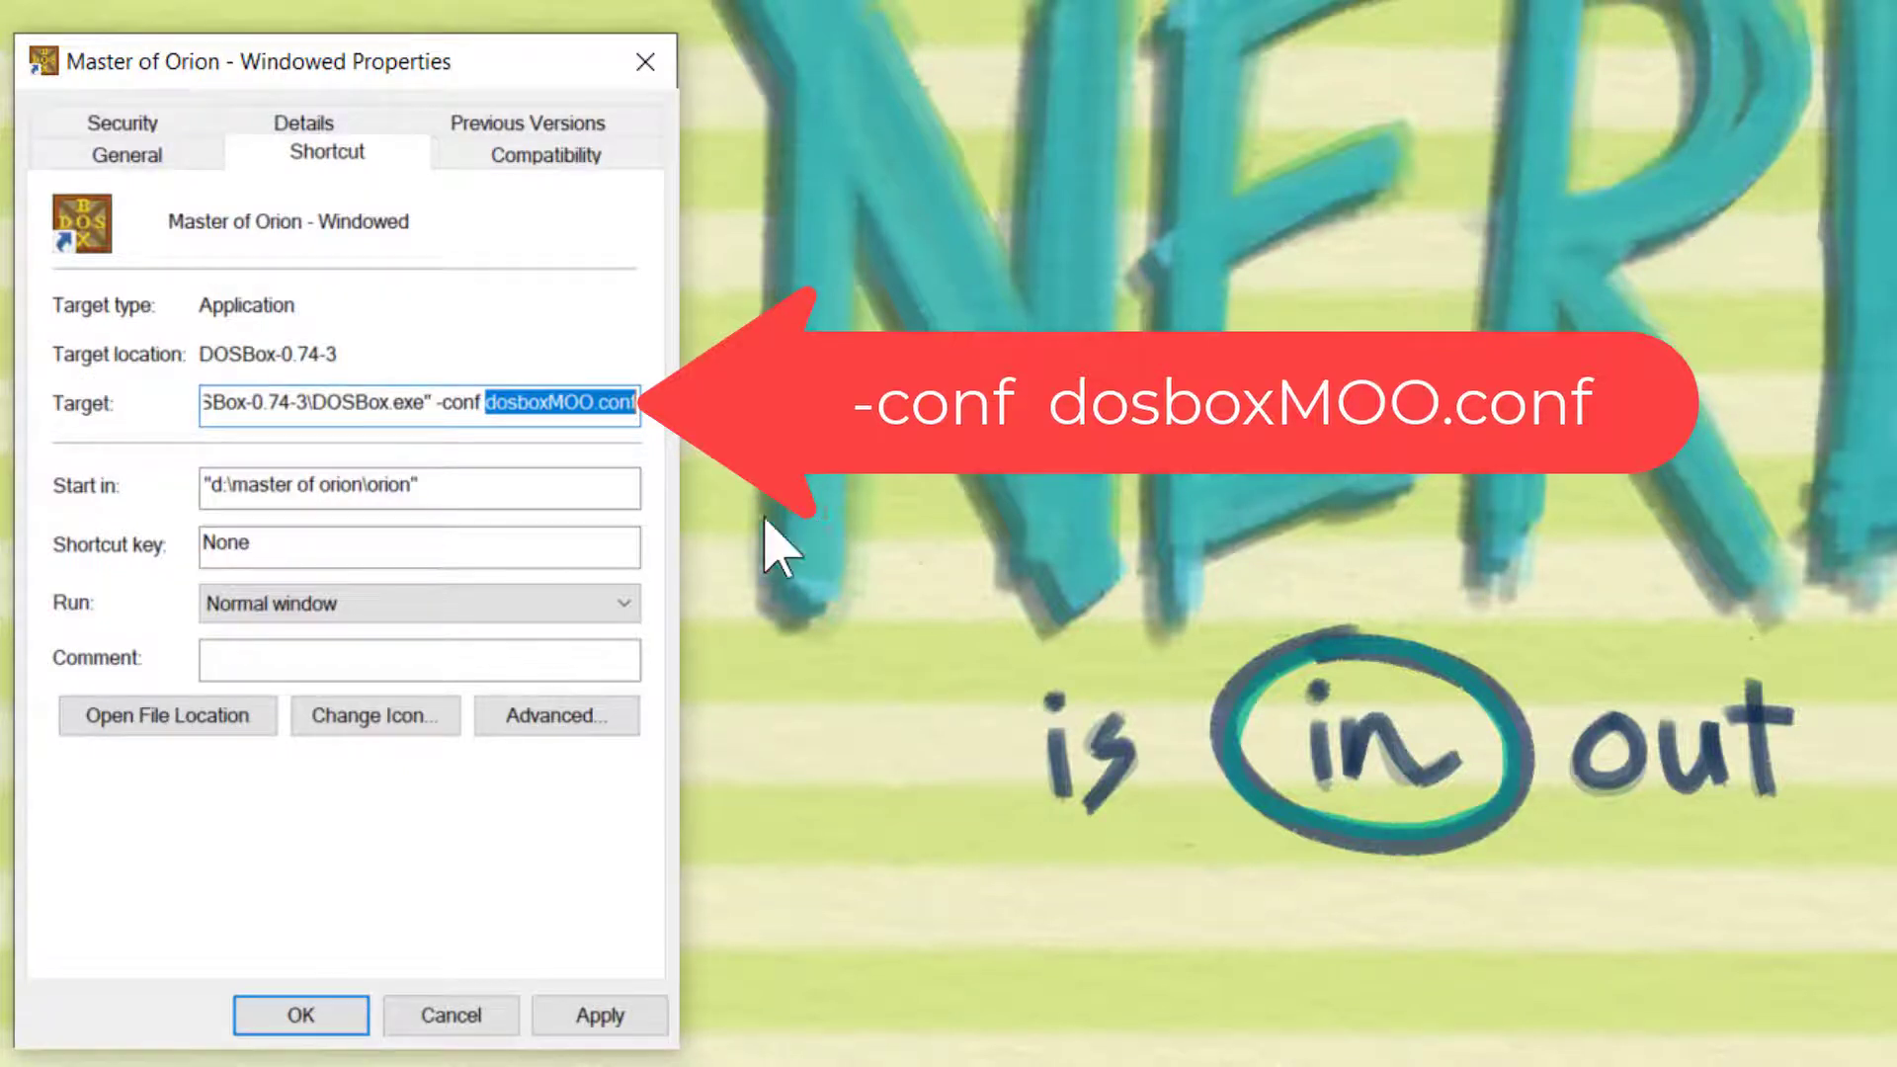
left_click(309, 1014)
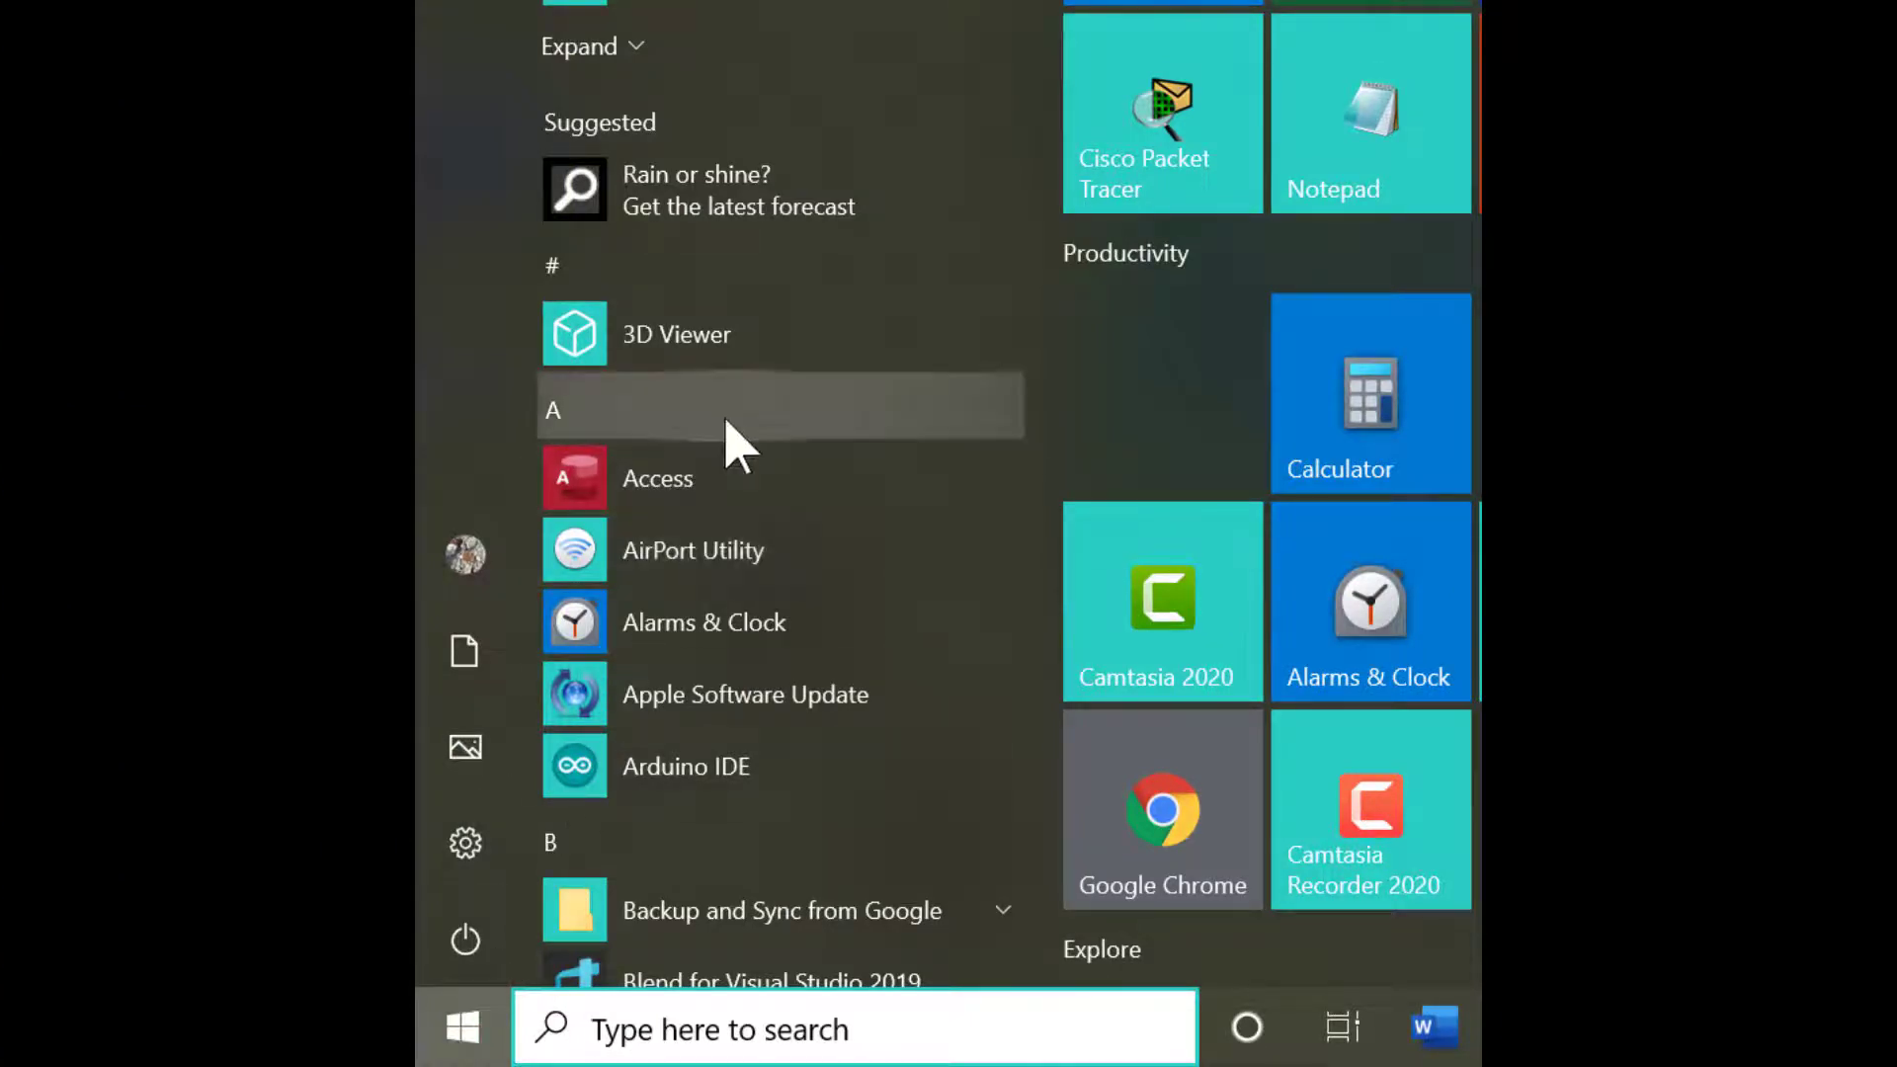
- Open DOSBox 0.74-3 Options from the DOSBox-0.74-3 program folder in the Windows app list
scroll(785, 479, "down", 1)
scroll(721, 453, "up", 1)
scroll(781, 474, "down", 5)
scroll(800, 499, "down", 7)
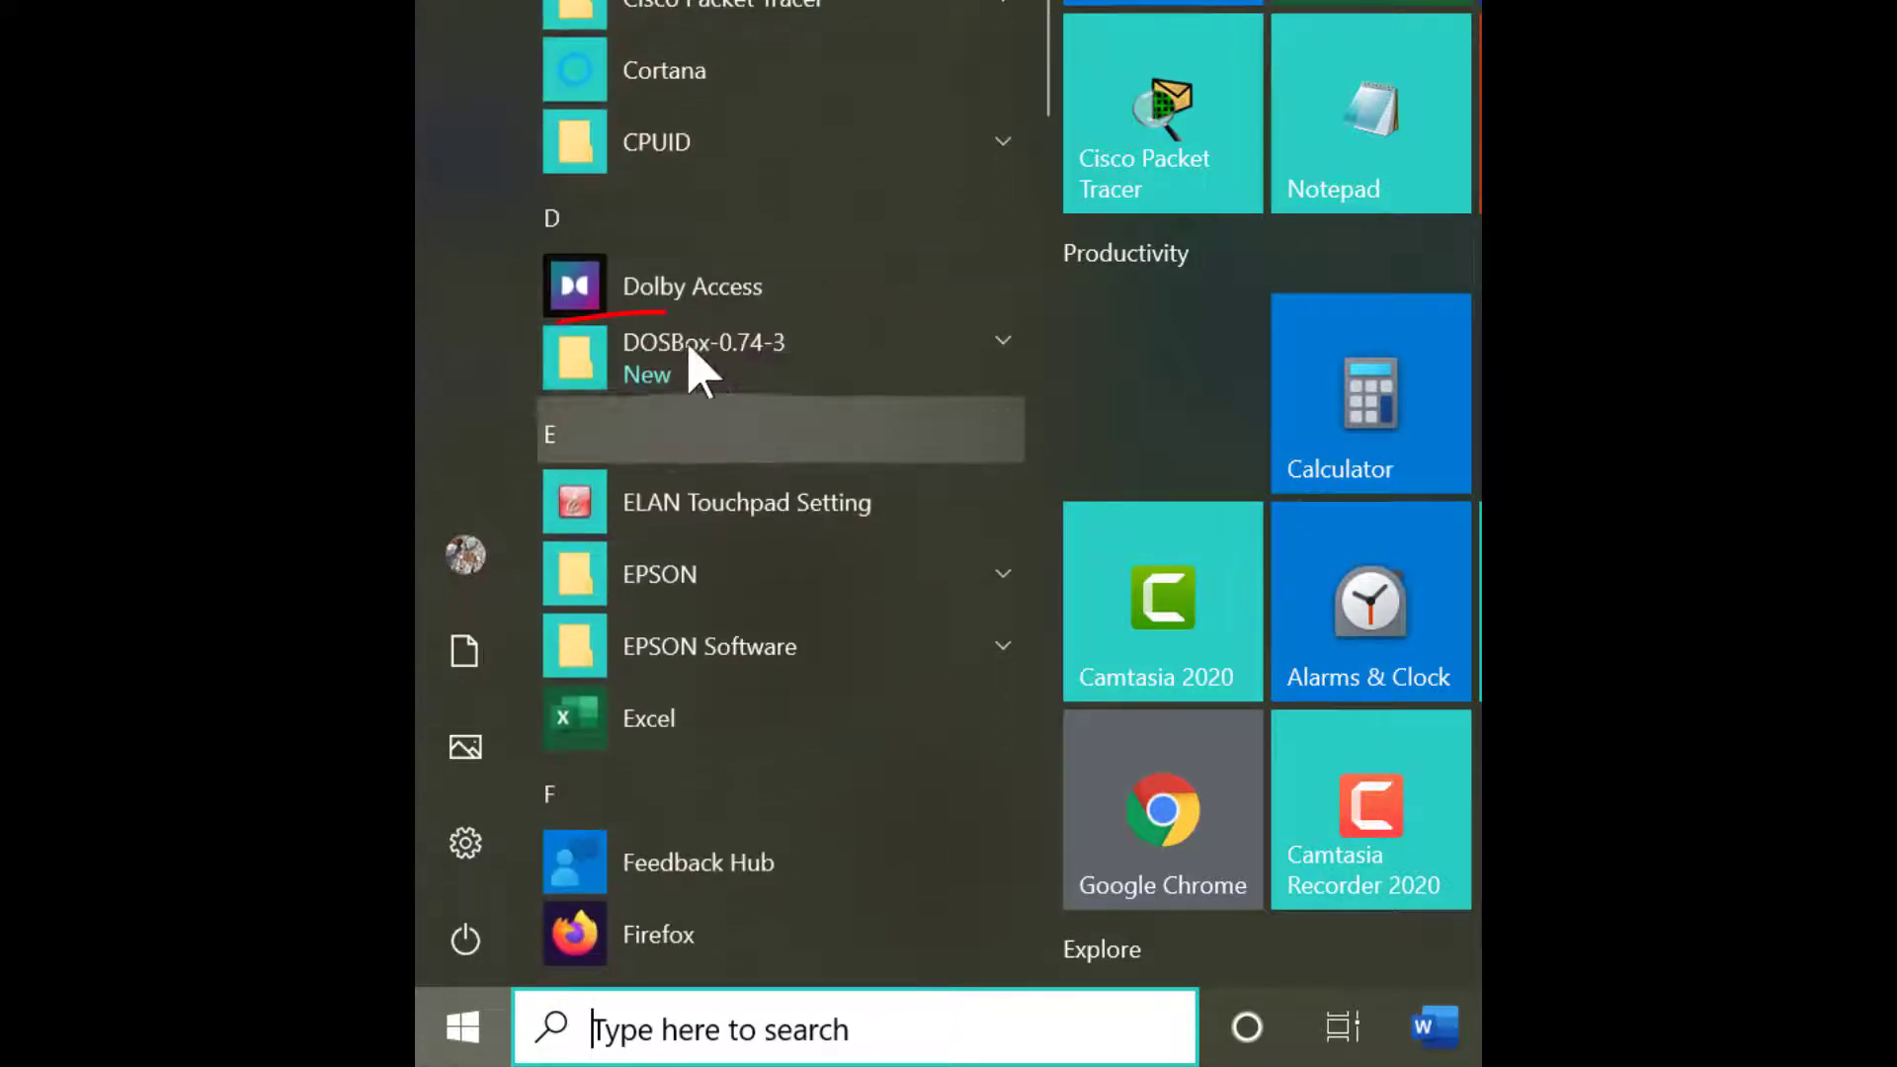
left_click(669, 357)
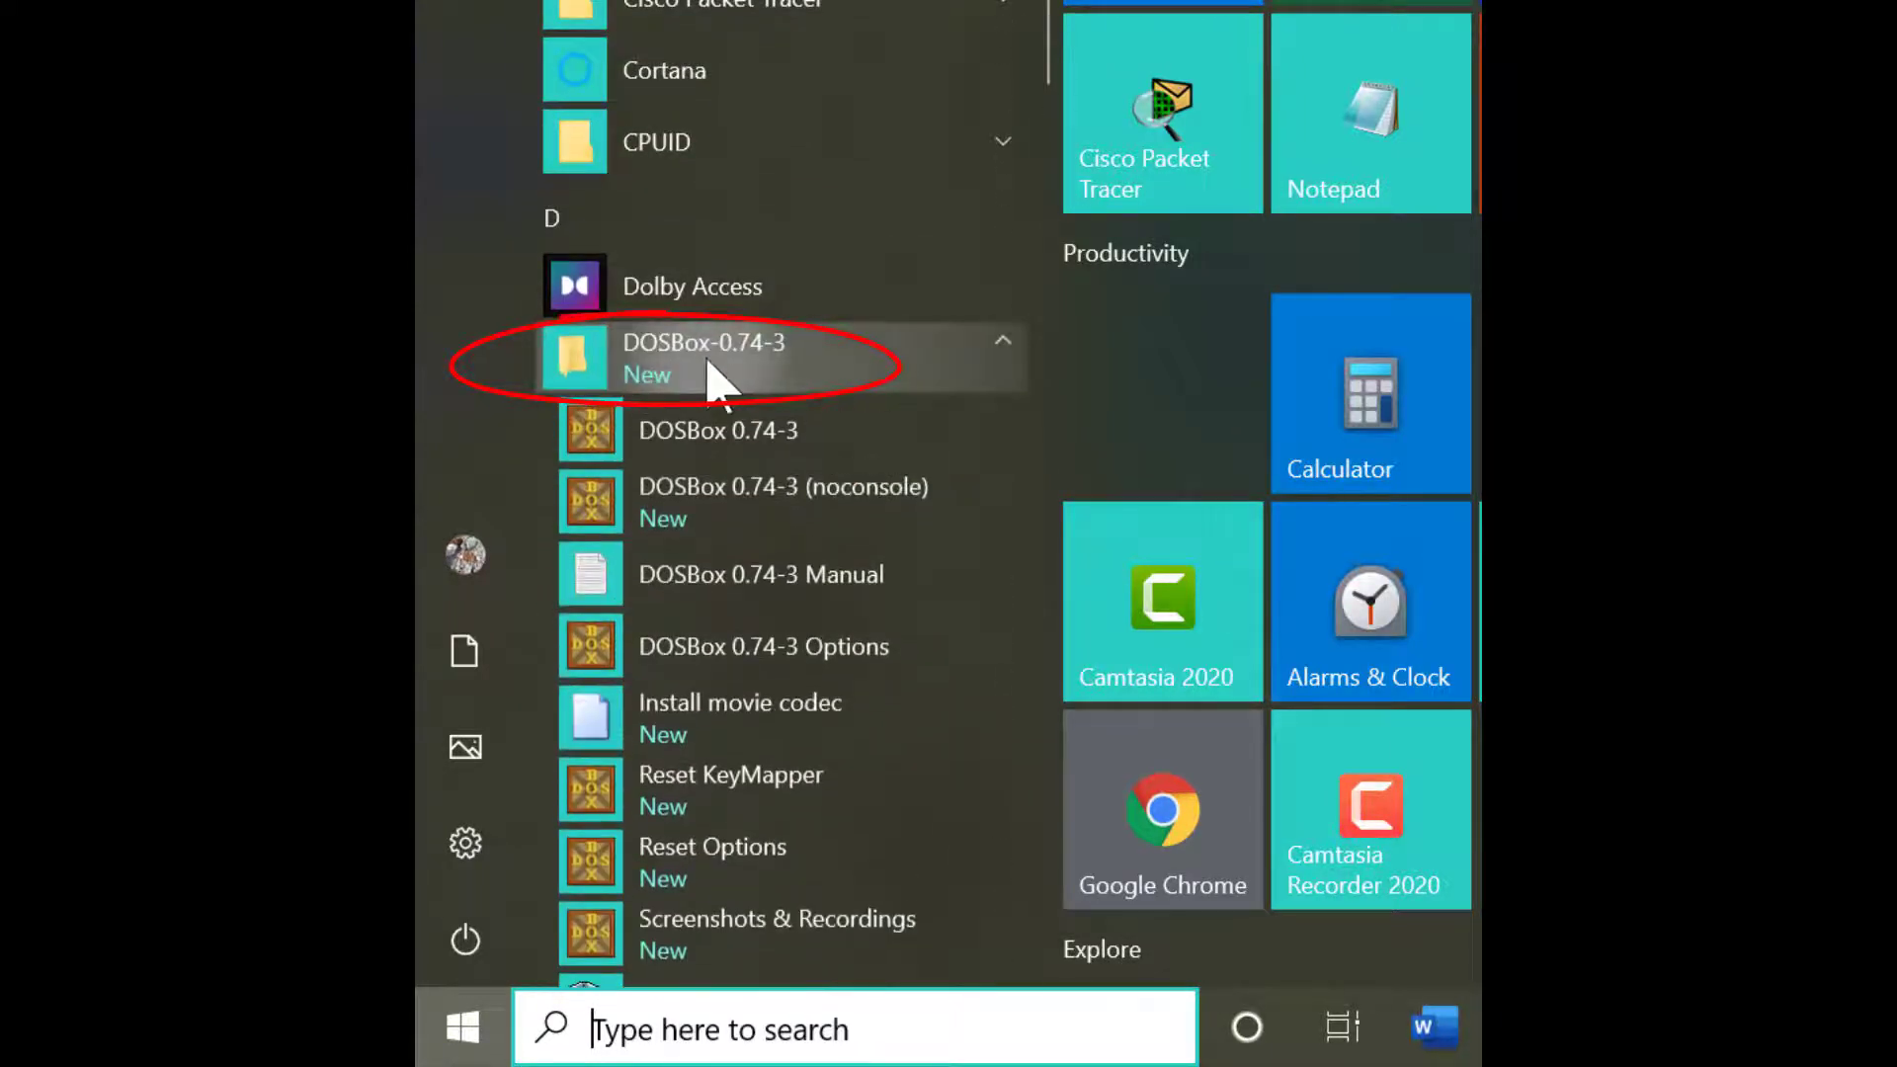
left_click(753, 644)
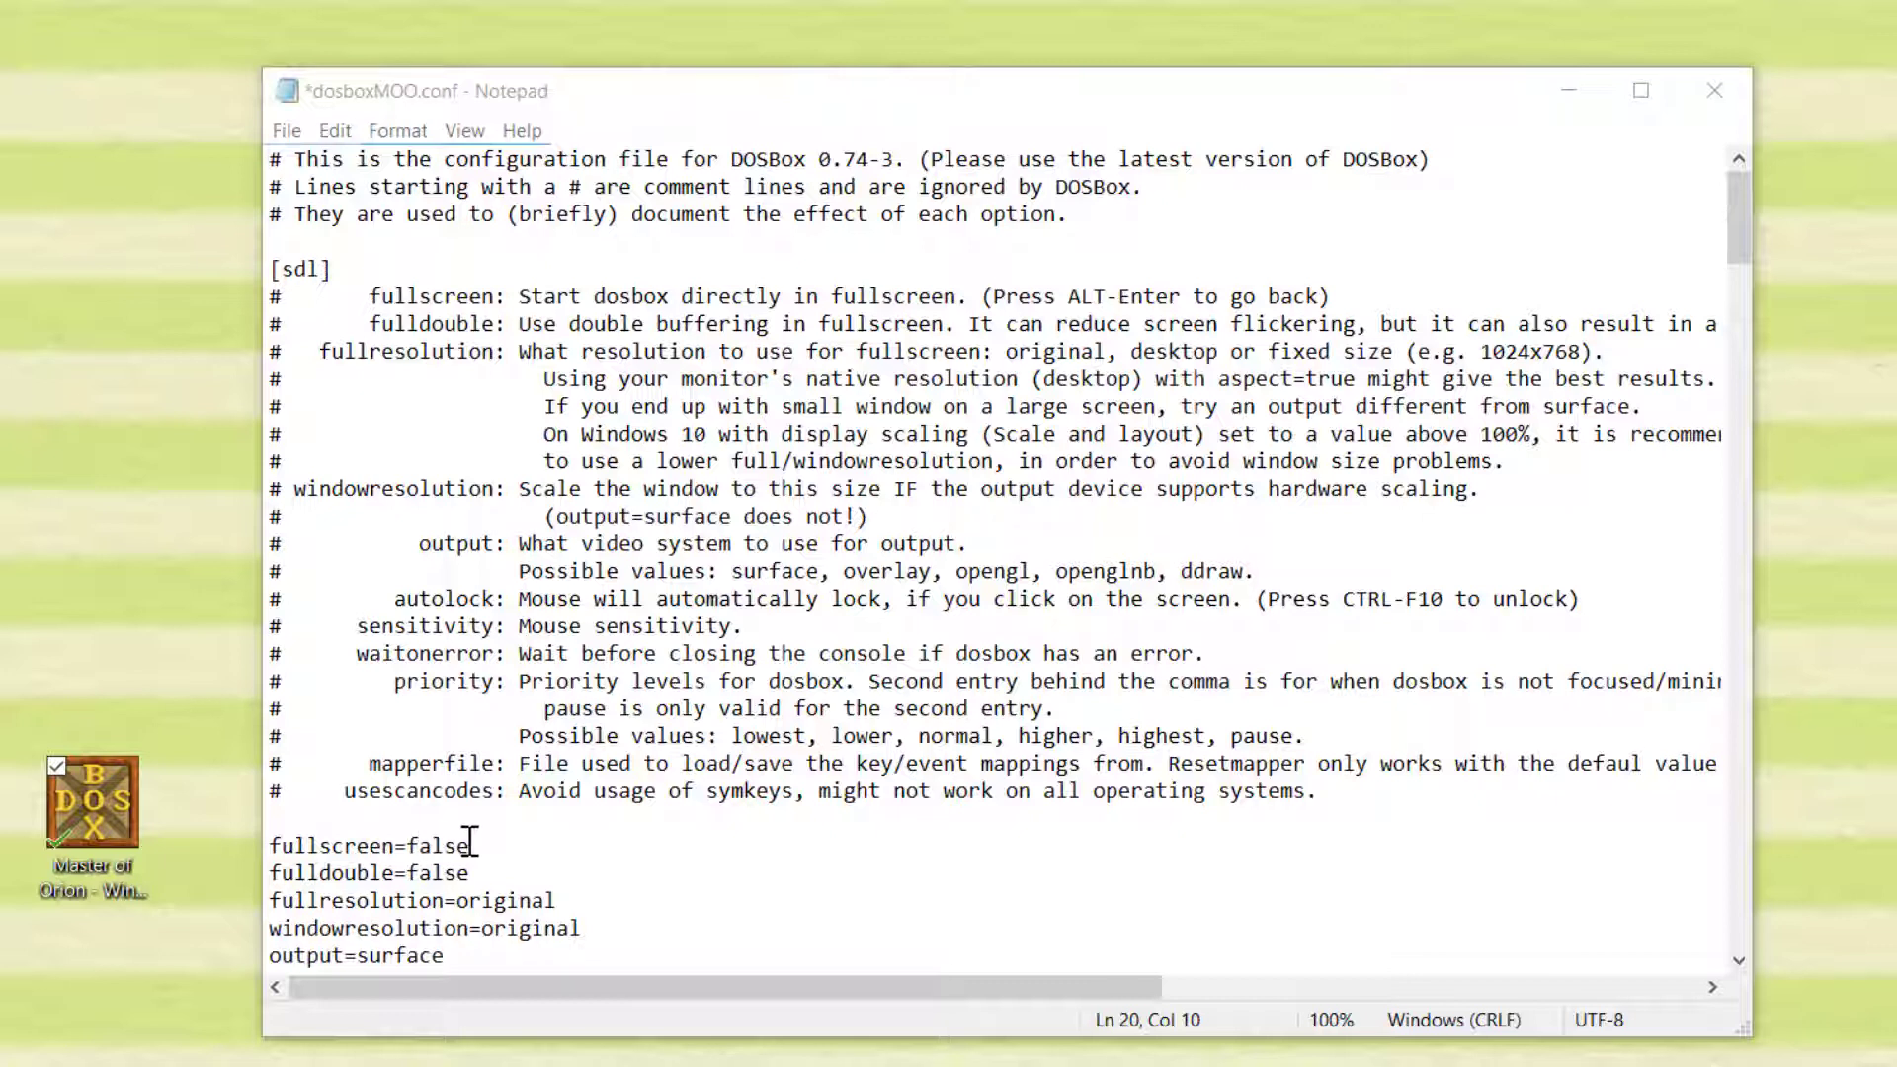
- Duplicate the fullscreen=false line directly below itself in the [sdl] section of dosboxMOO.conf
left_click_drag(470, 841, 269, 845)
key("ctrl+c")
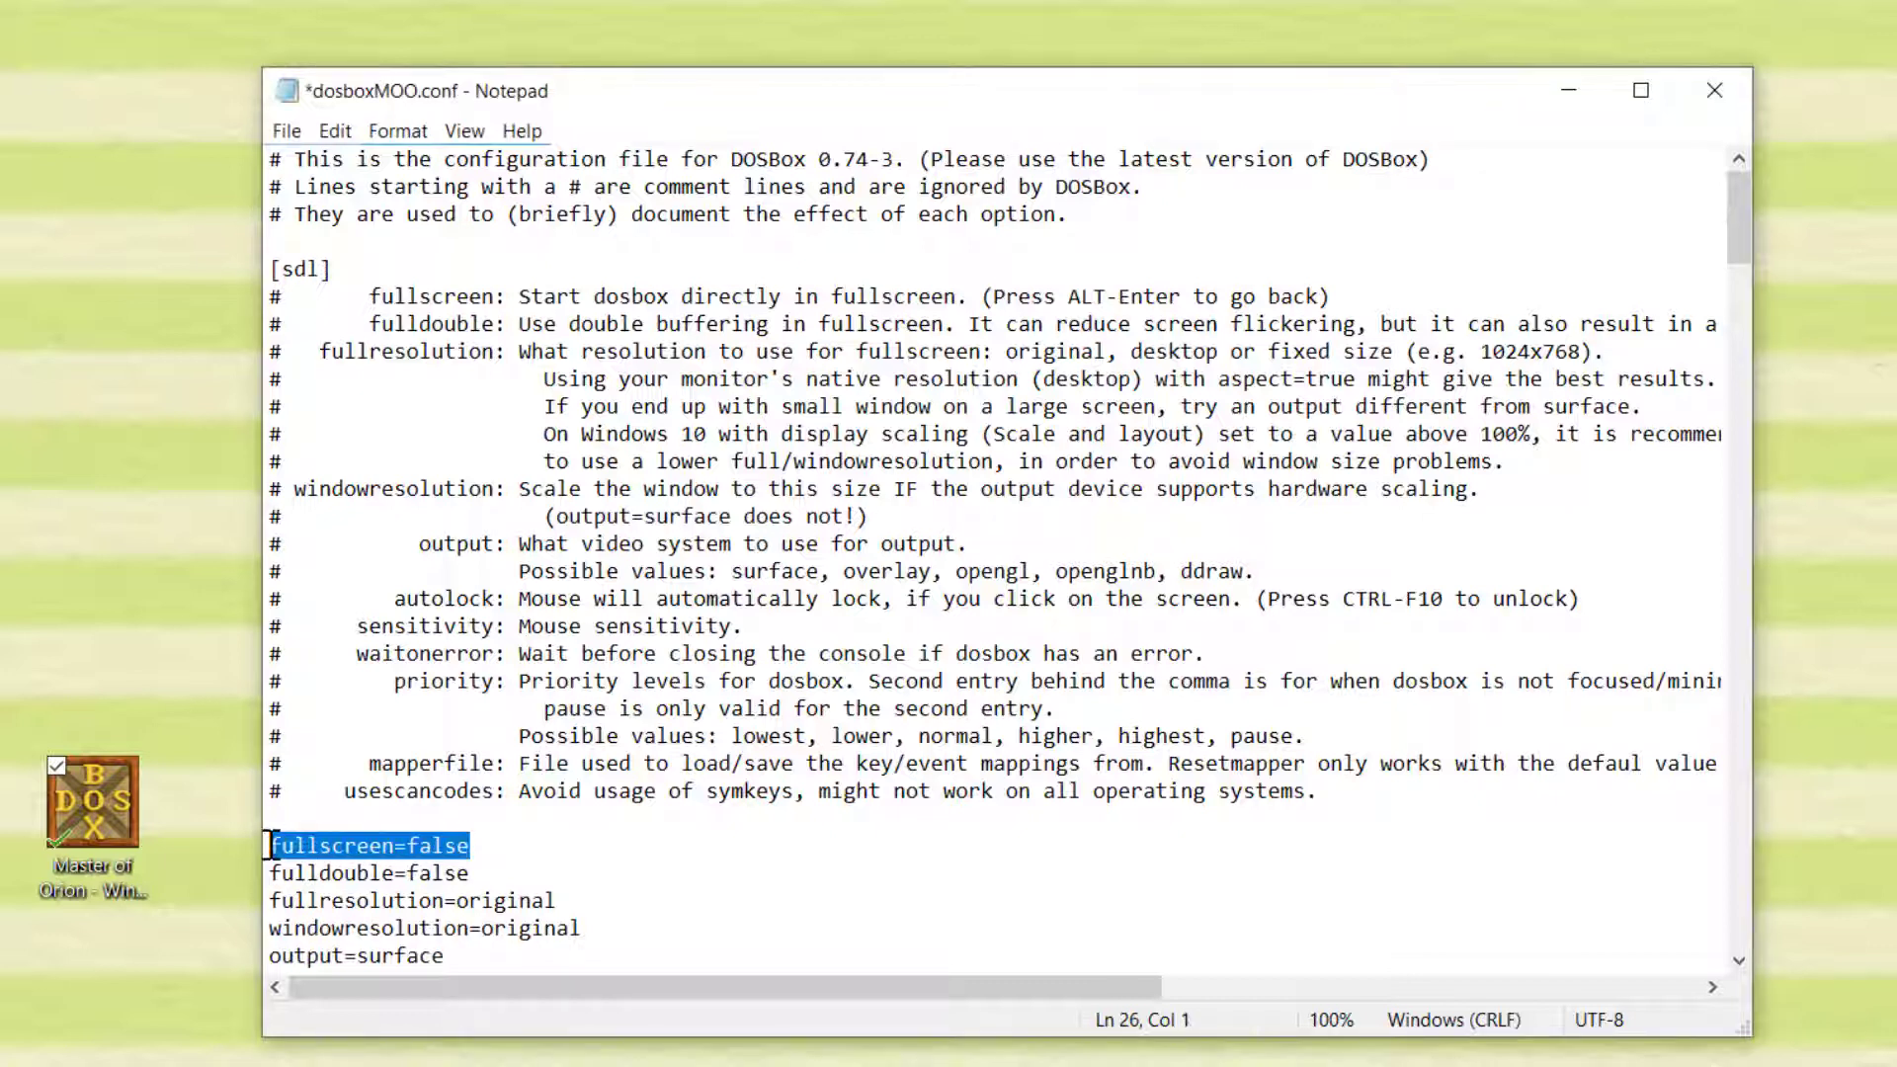
left_click(769, 836)
key("Return")
key("ctrl+v")
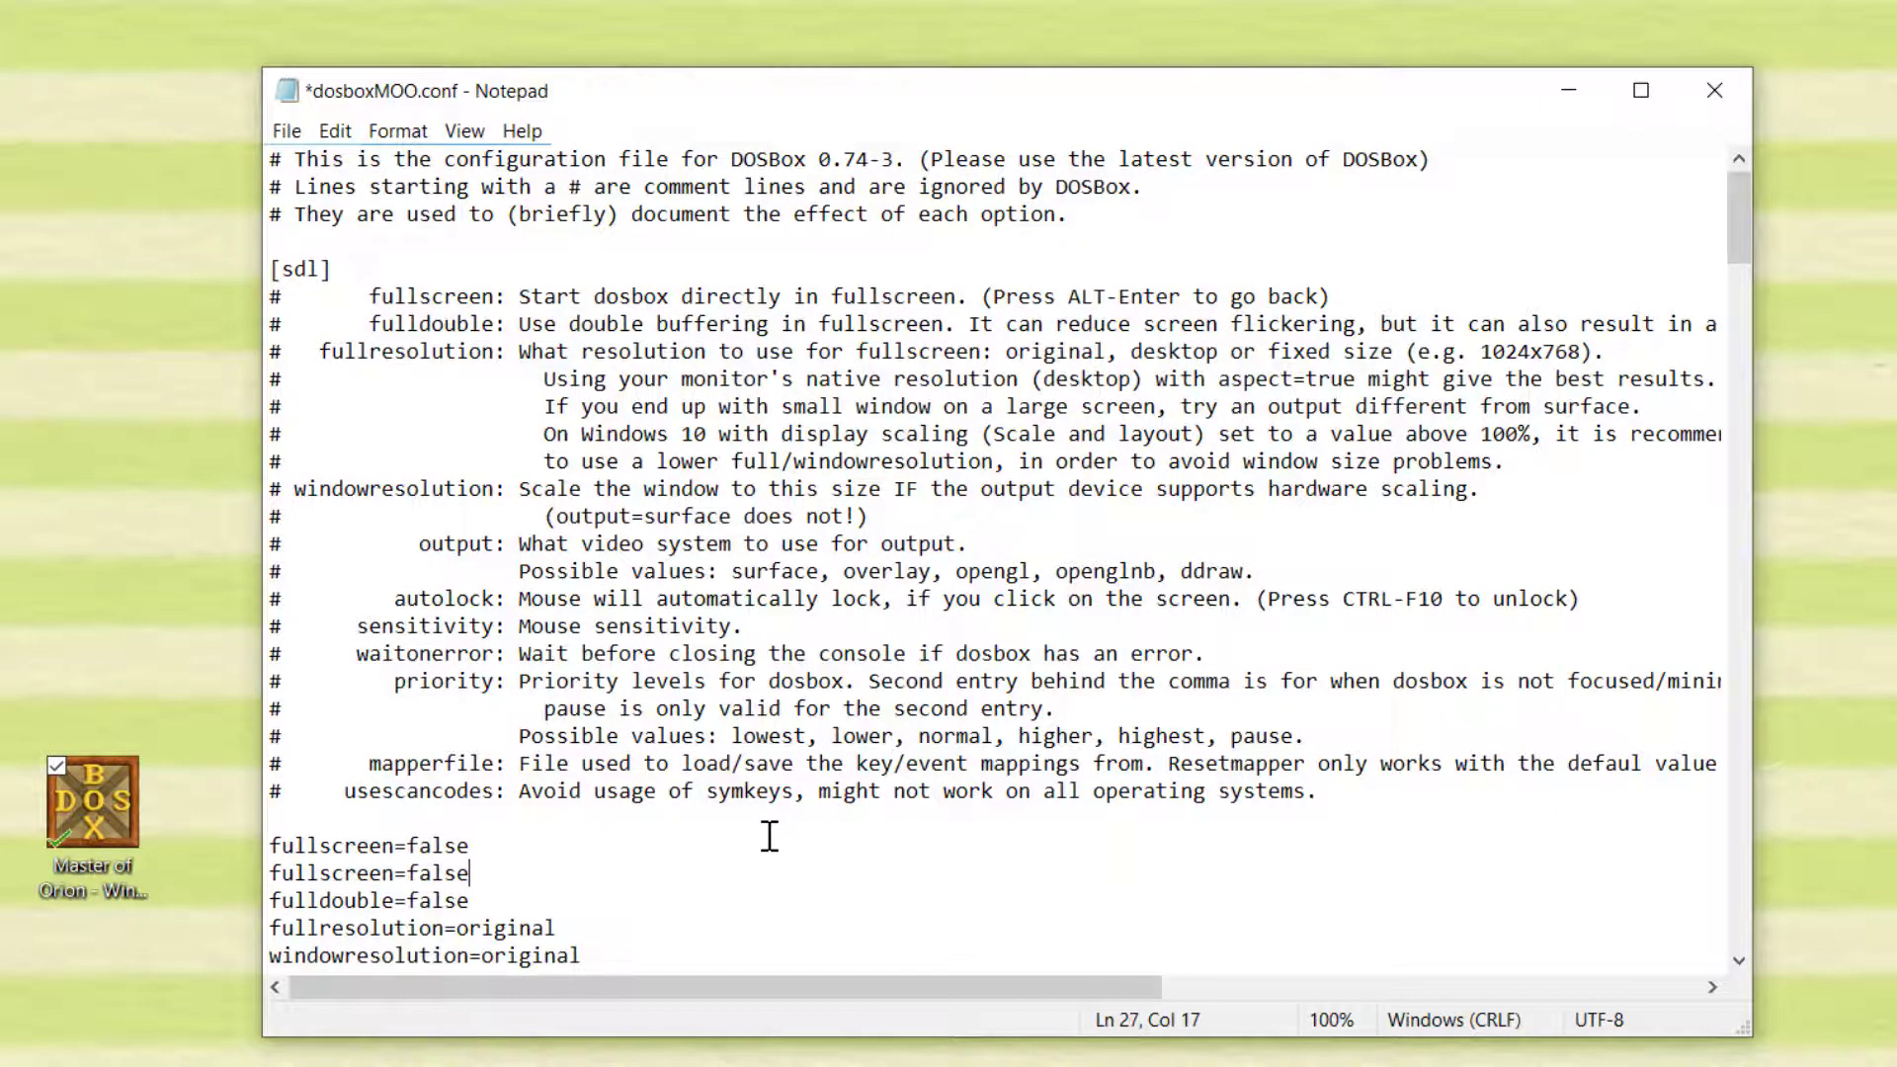
- Comment out the first fullscreen=false line with a leading #
left_click(273, 848)
type("@")
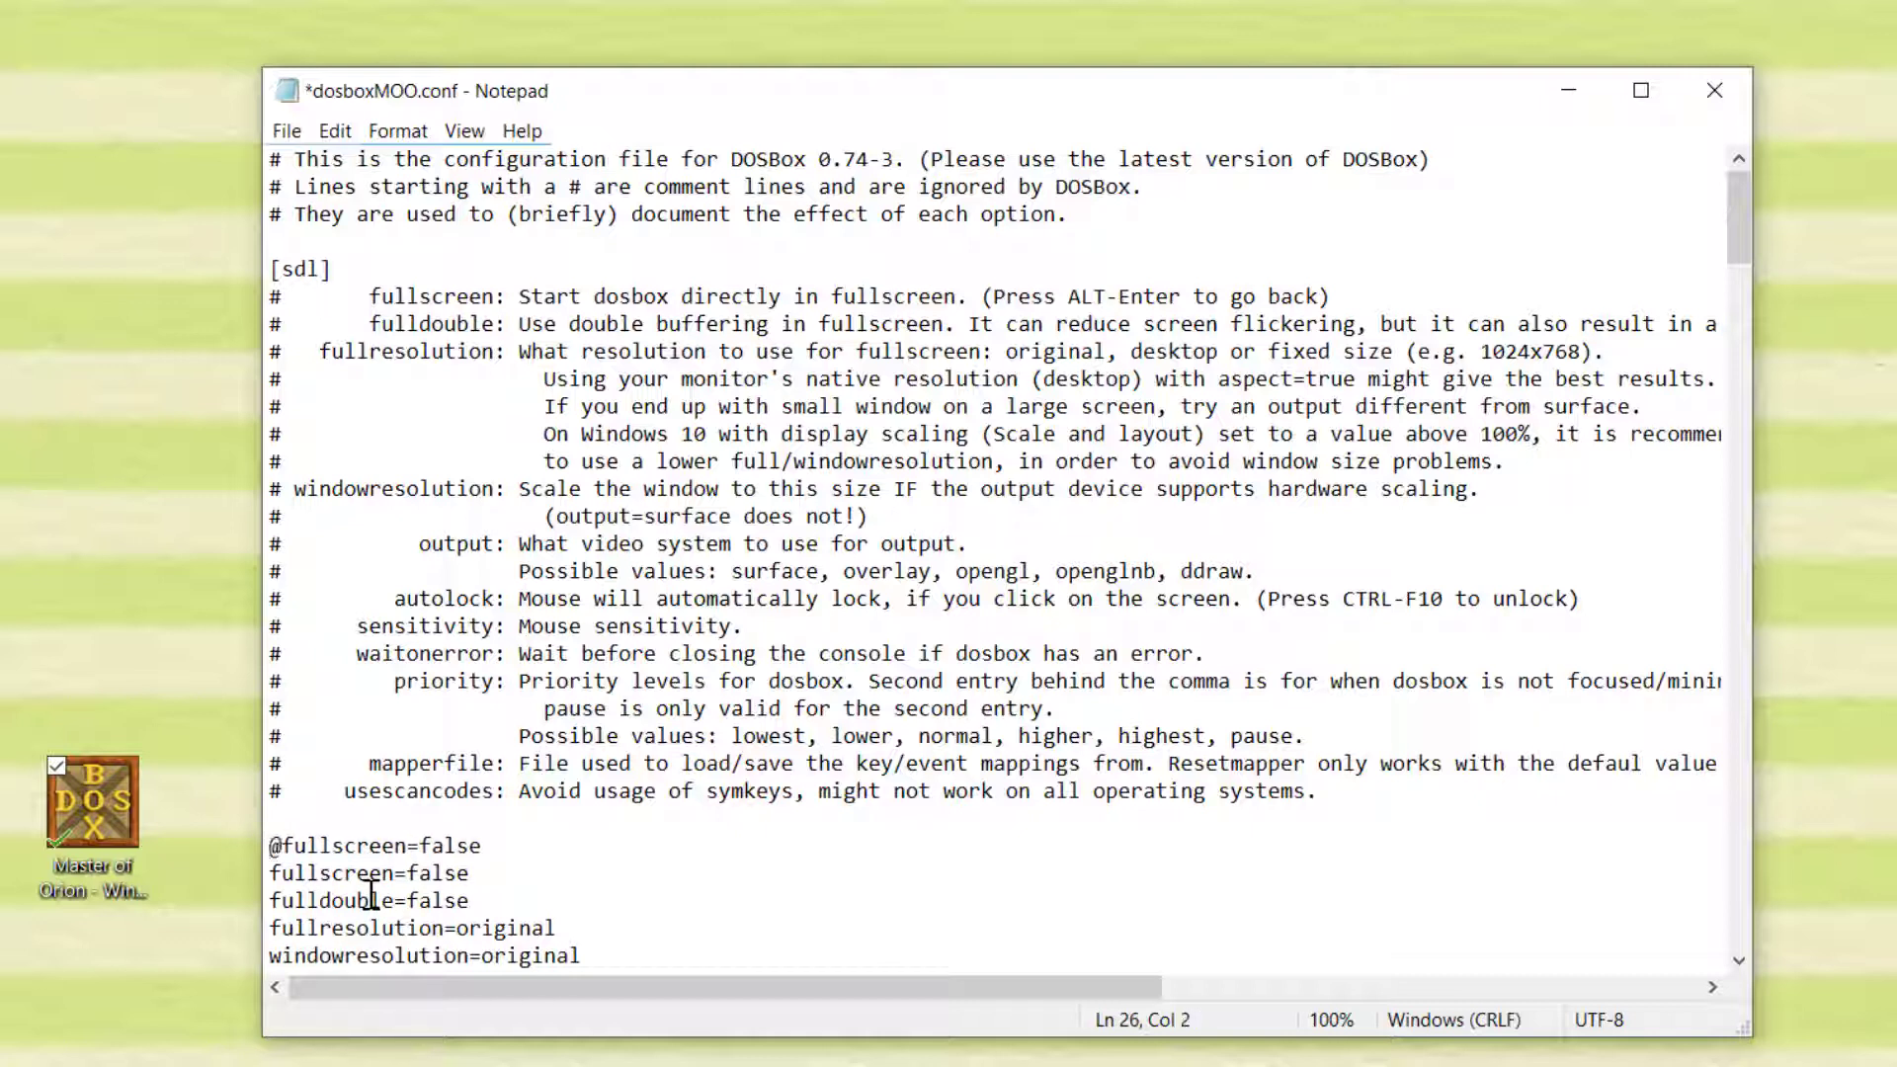
key("BackSpace")
type("#")
left_click_drag(269, 847, 575, 842)
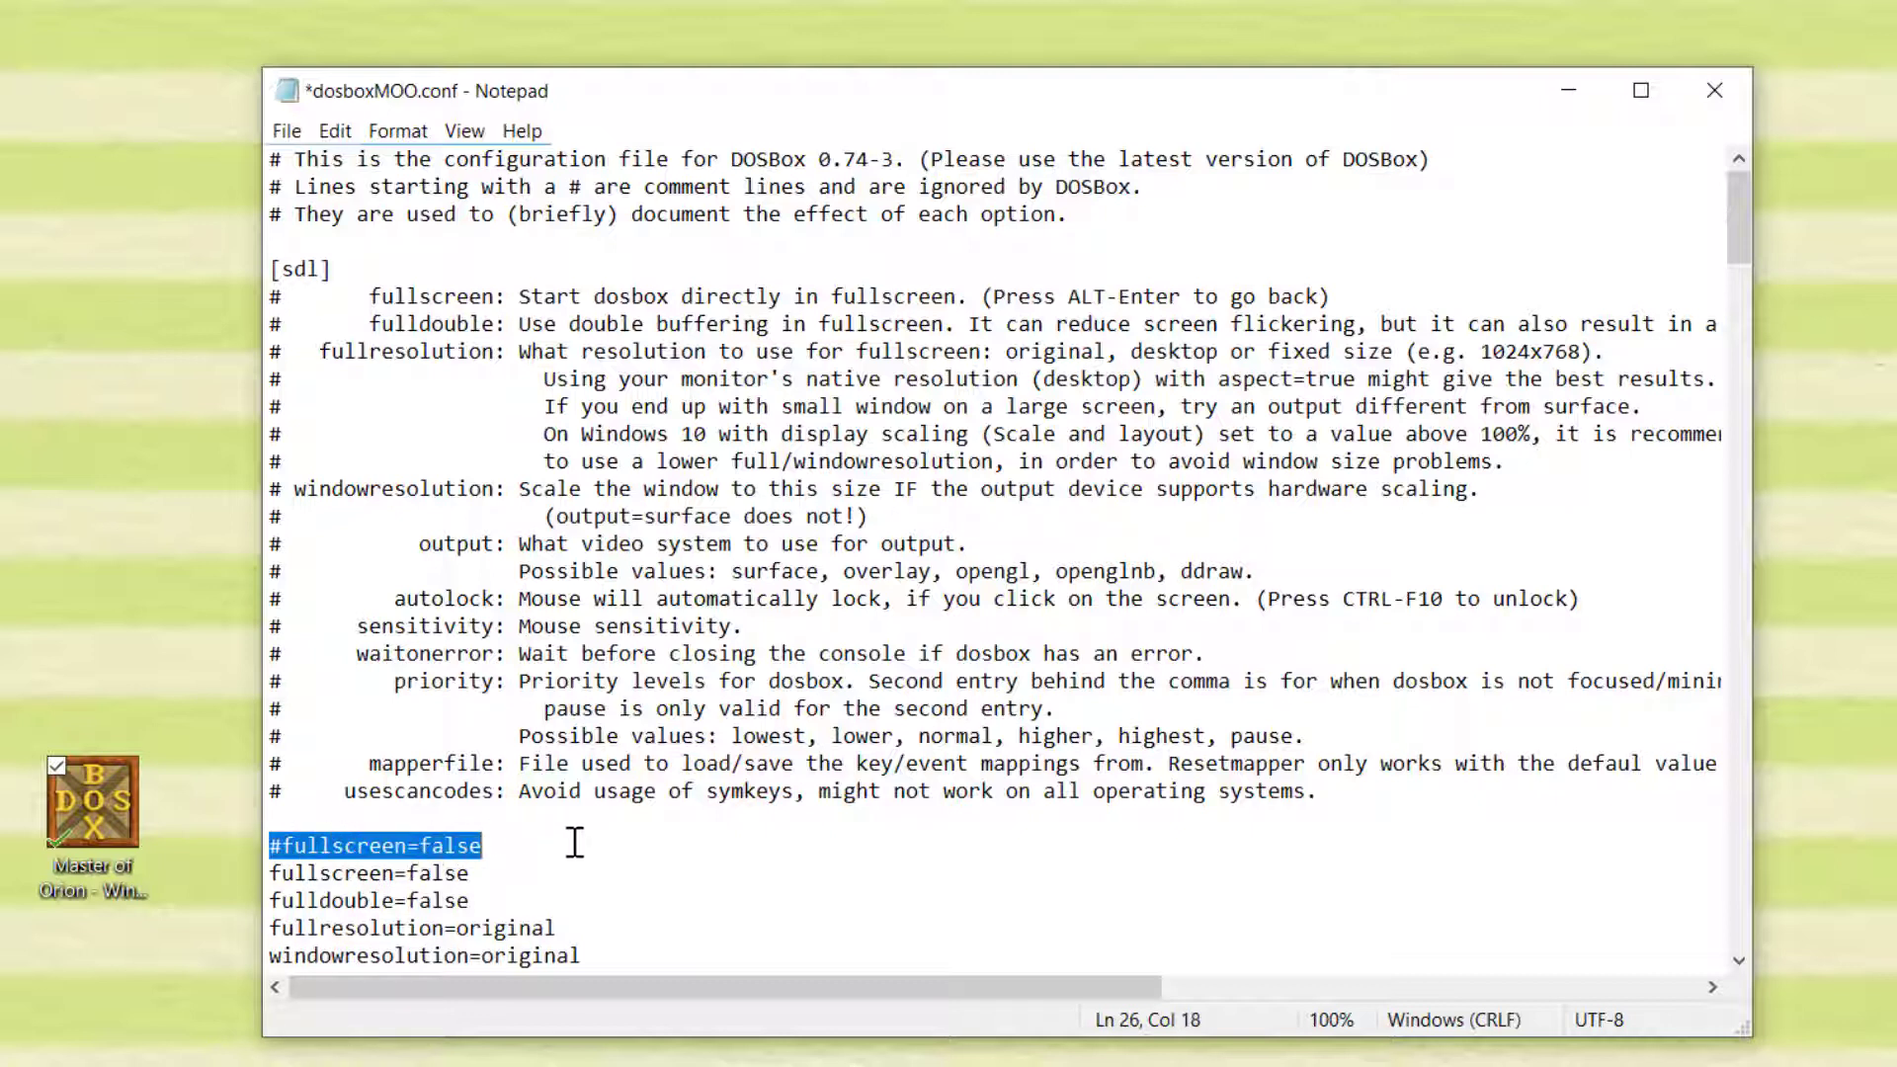
- Set the uncommented fullscreen option to true
left_click(320, 874)
left_click_drag(408, 872, 472, 873)
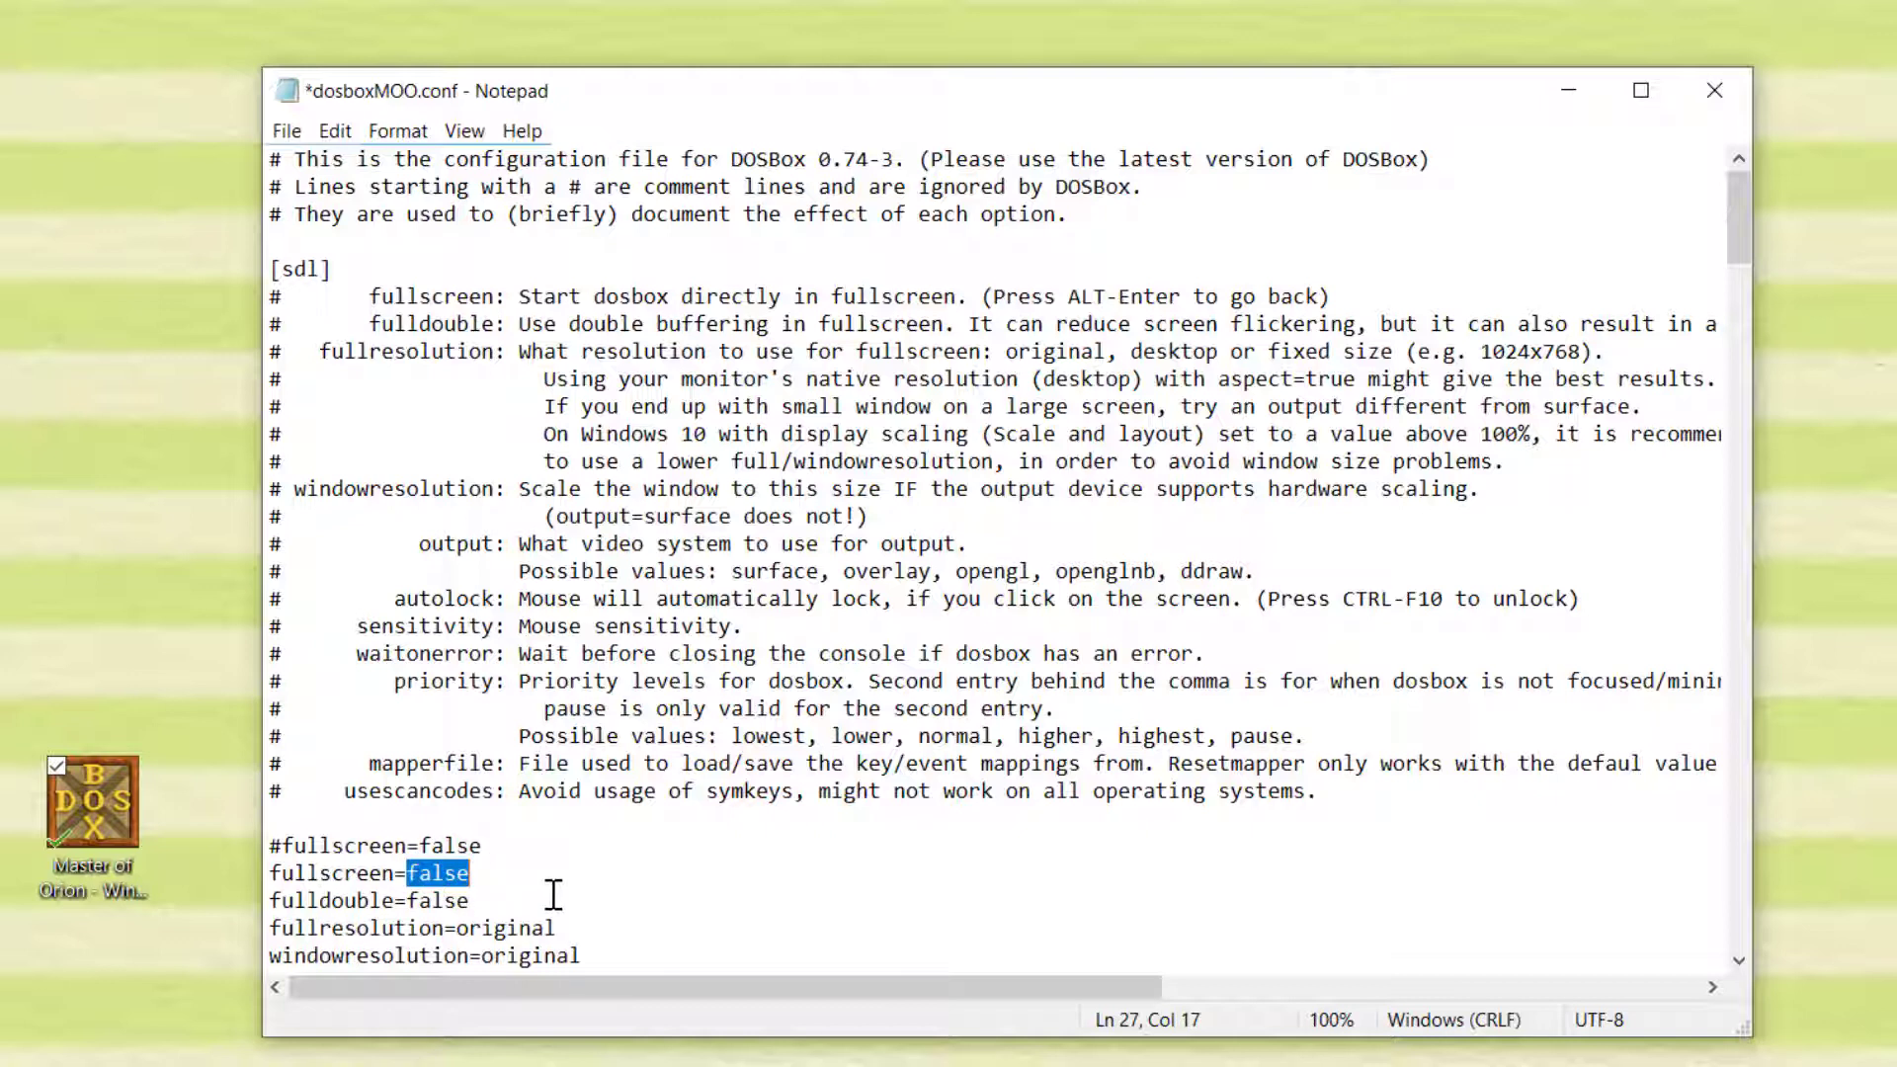
type("true")
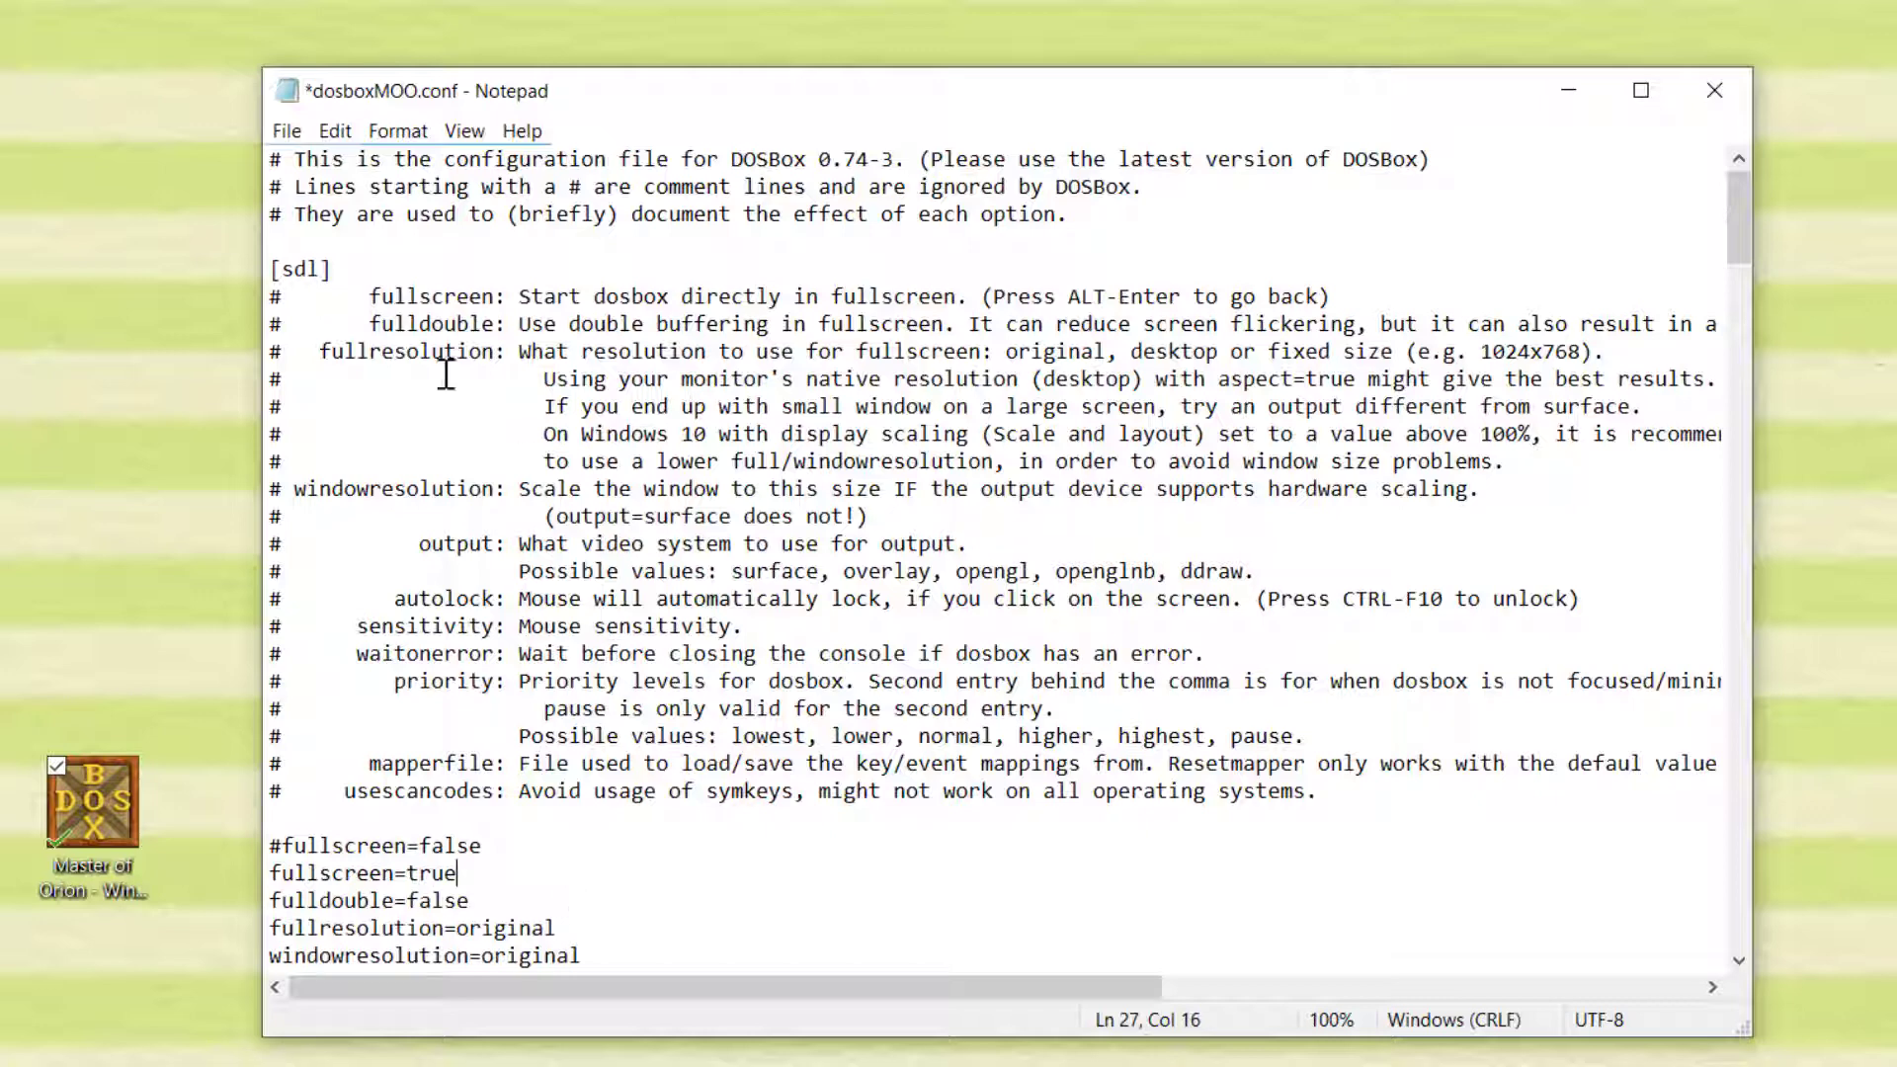
left_click(287, 132)
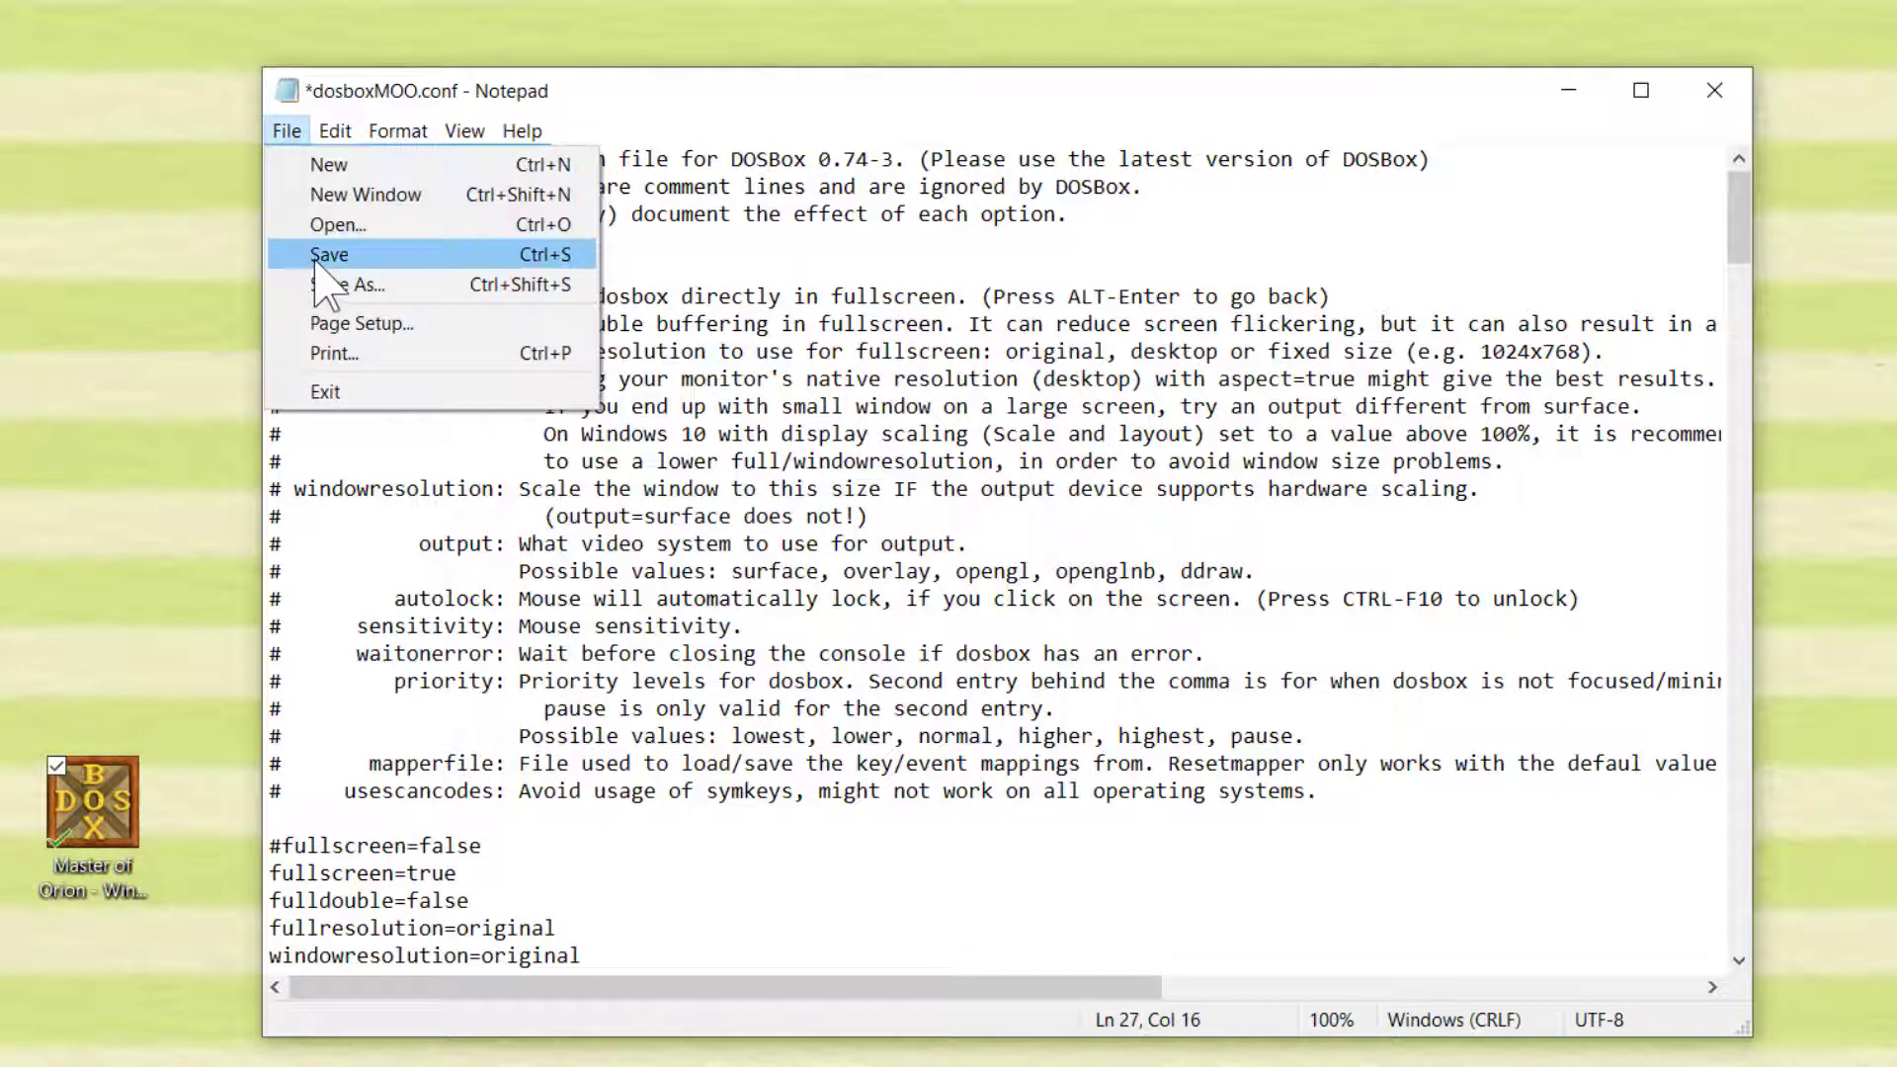
left_click(794, 324)
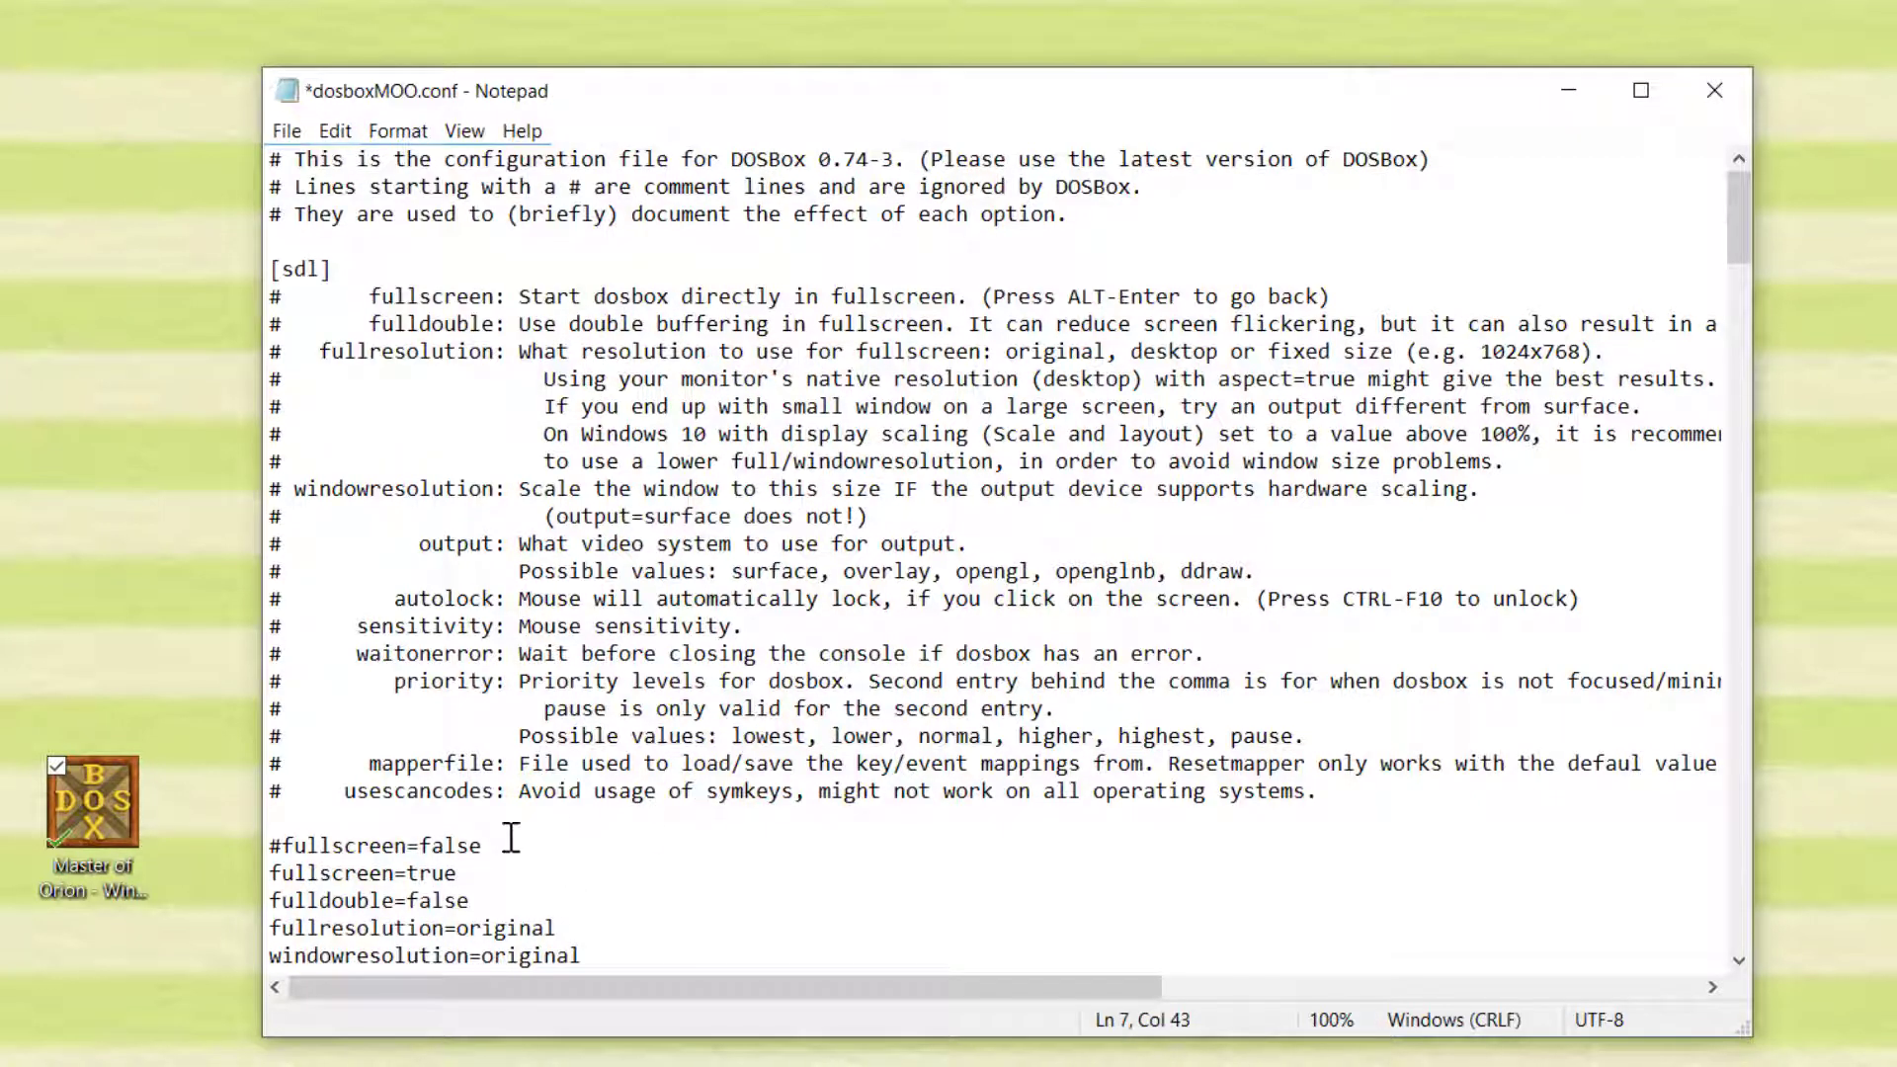
- Restore the fullscreen setting by uncommenting the fullscreen=false line and deleting the fullscreen=true line below it
left_click(283, 851)
key("BackSpace")
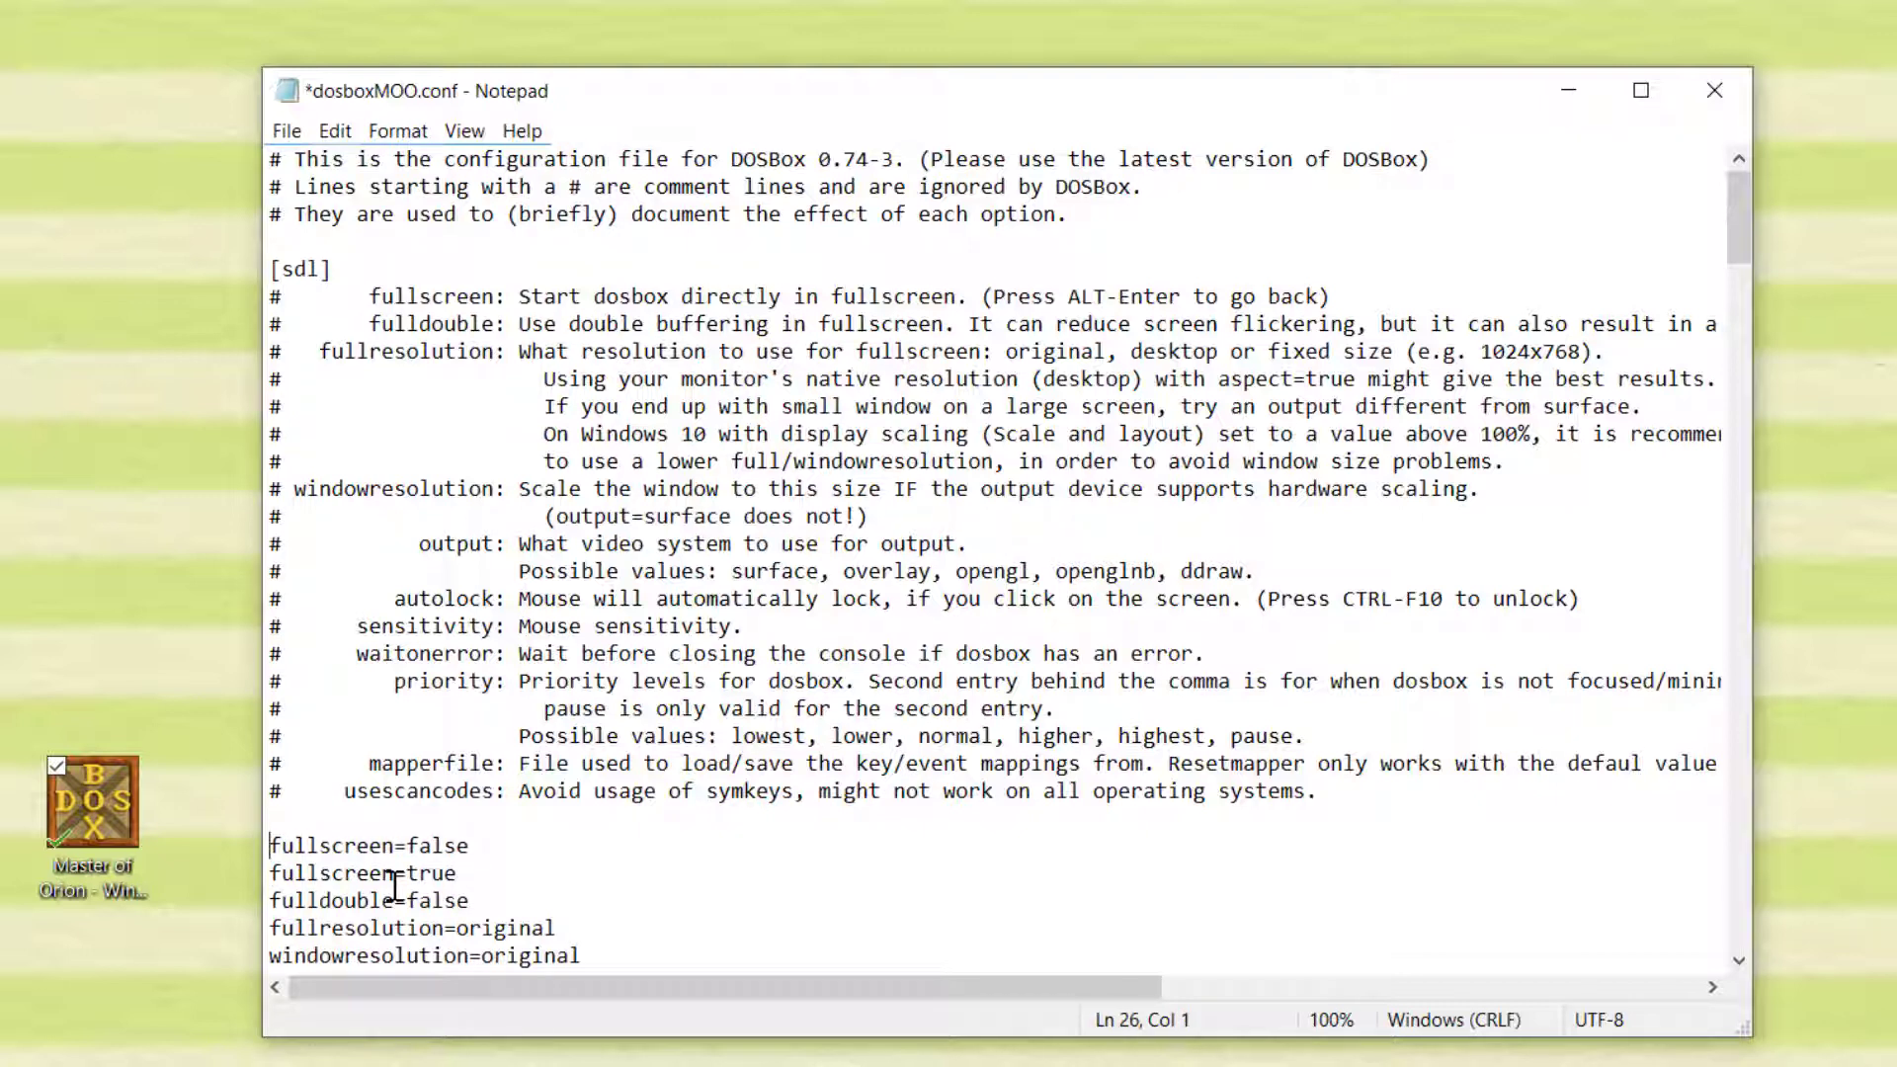
left_click(473, 846)
key("BackSpace")
key("BackSpace")
key("BackSpace")
key("BackSpace")
key("BackSpace")
type("false")
left_click_drag(463, 876, 255, 873)
key("BackSpace")
key("BackSpace")
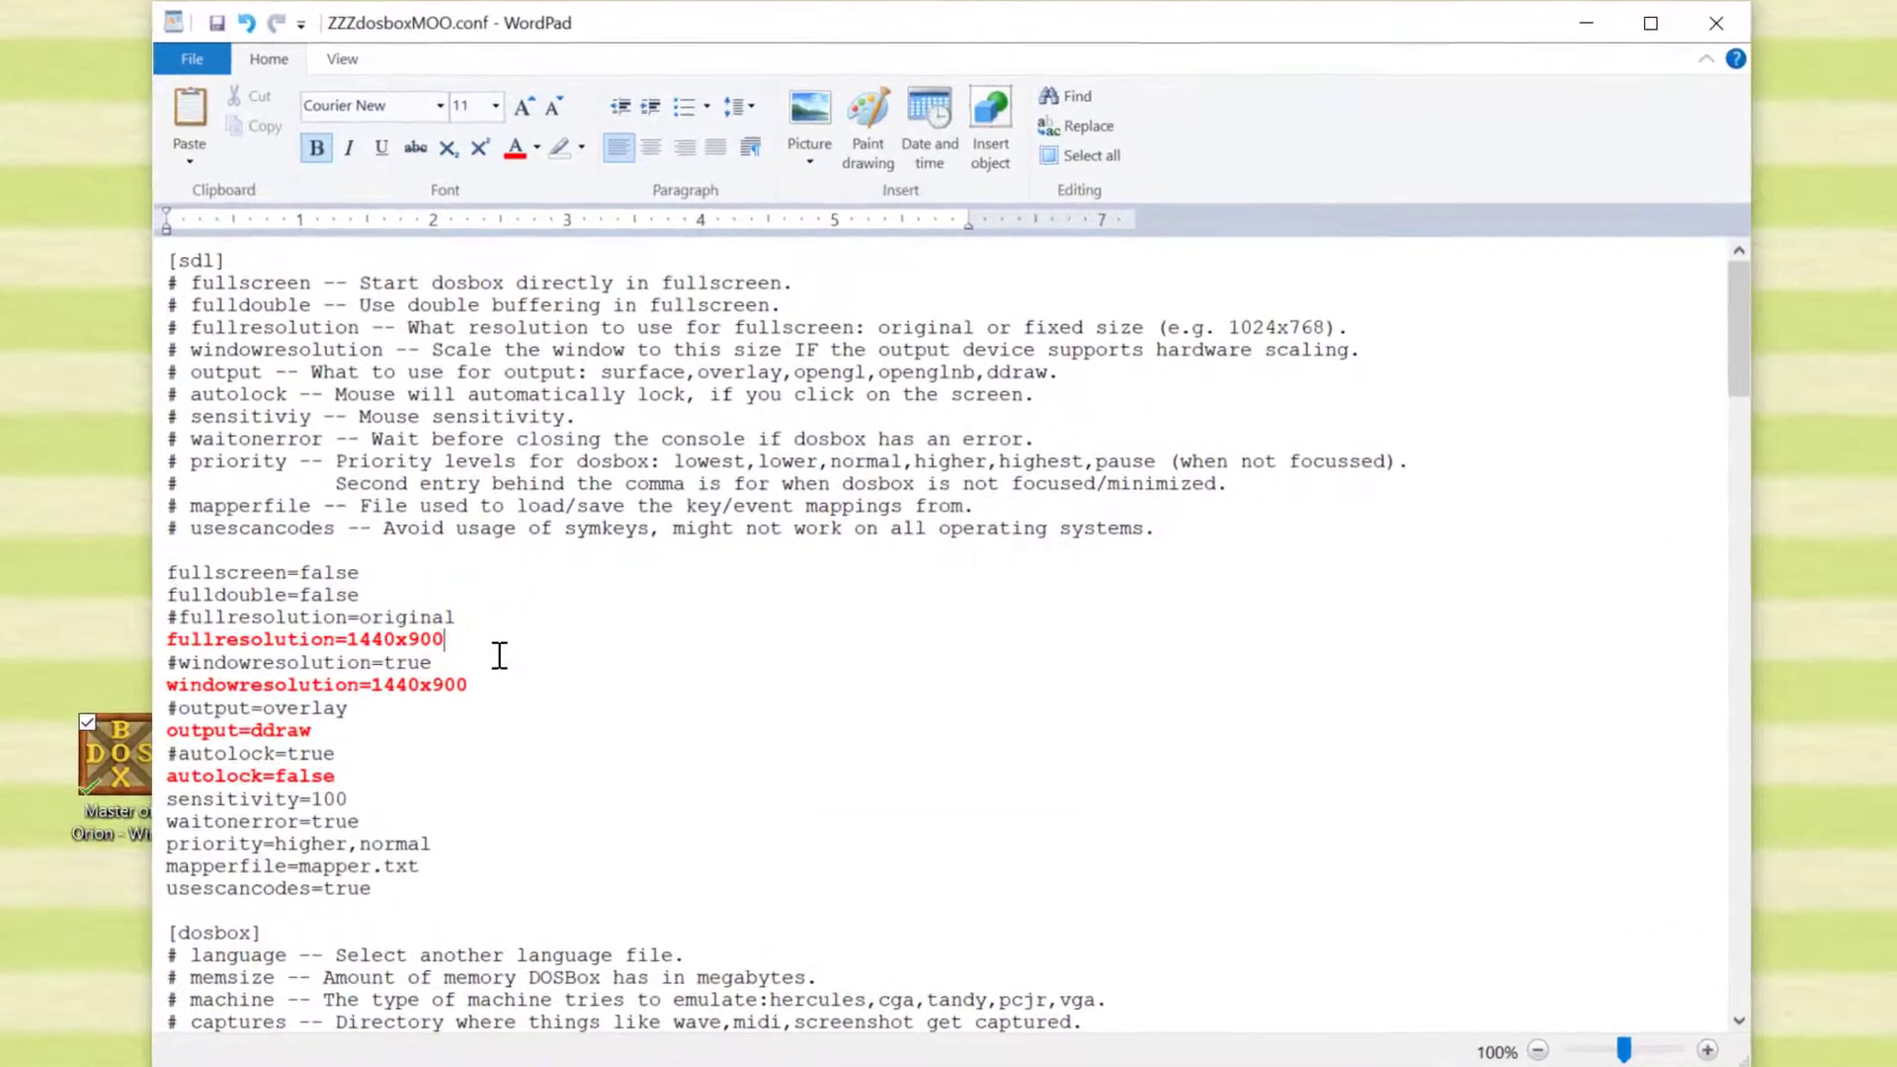
- Compare the active fullresolution=1440x900 line with the commented-out original line above it in ZZZdosboxMOO.conf
left_click(332, 640)
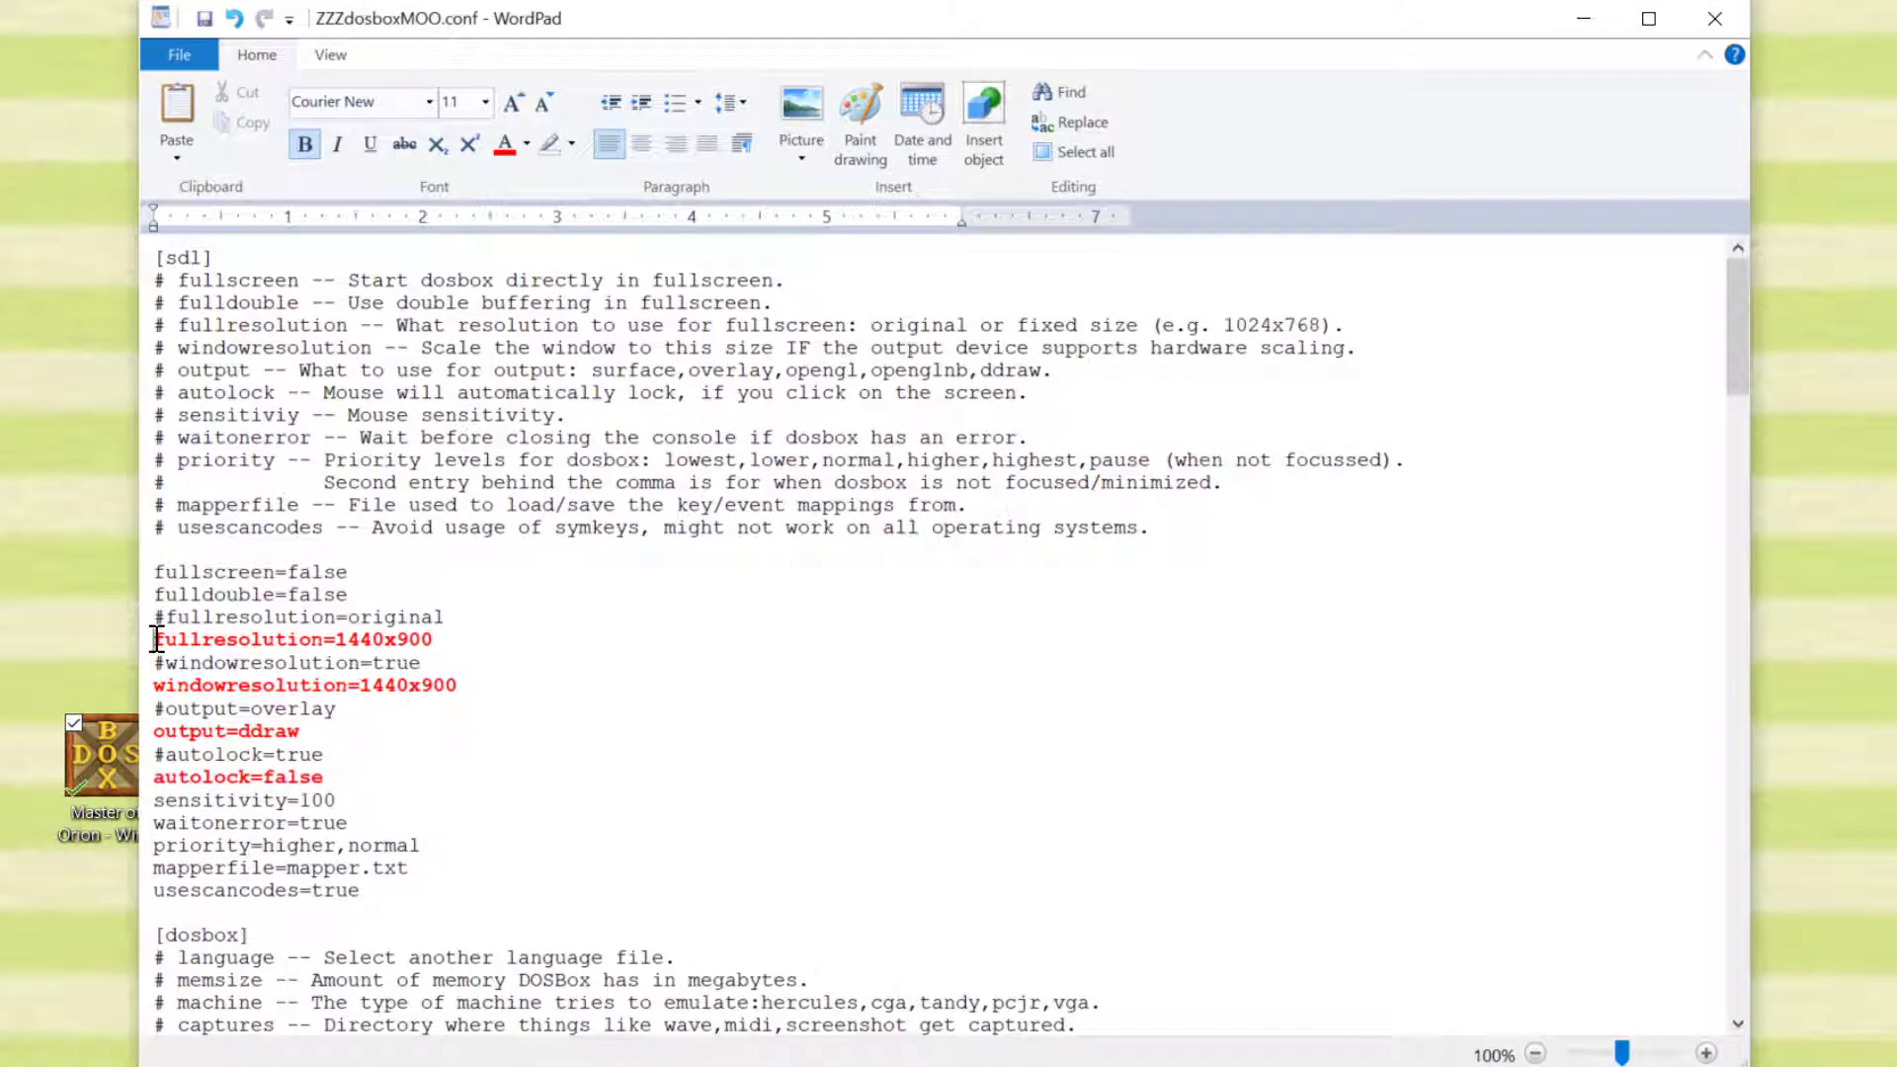
left_click_drag(156, 640, 446, 639)
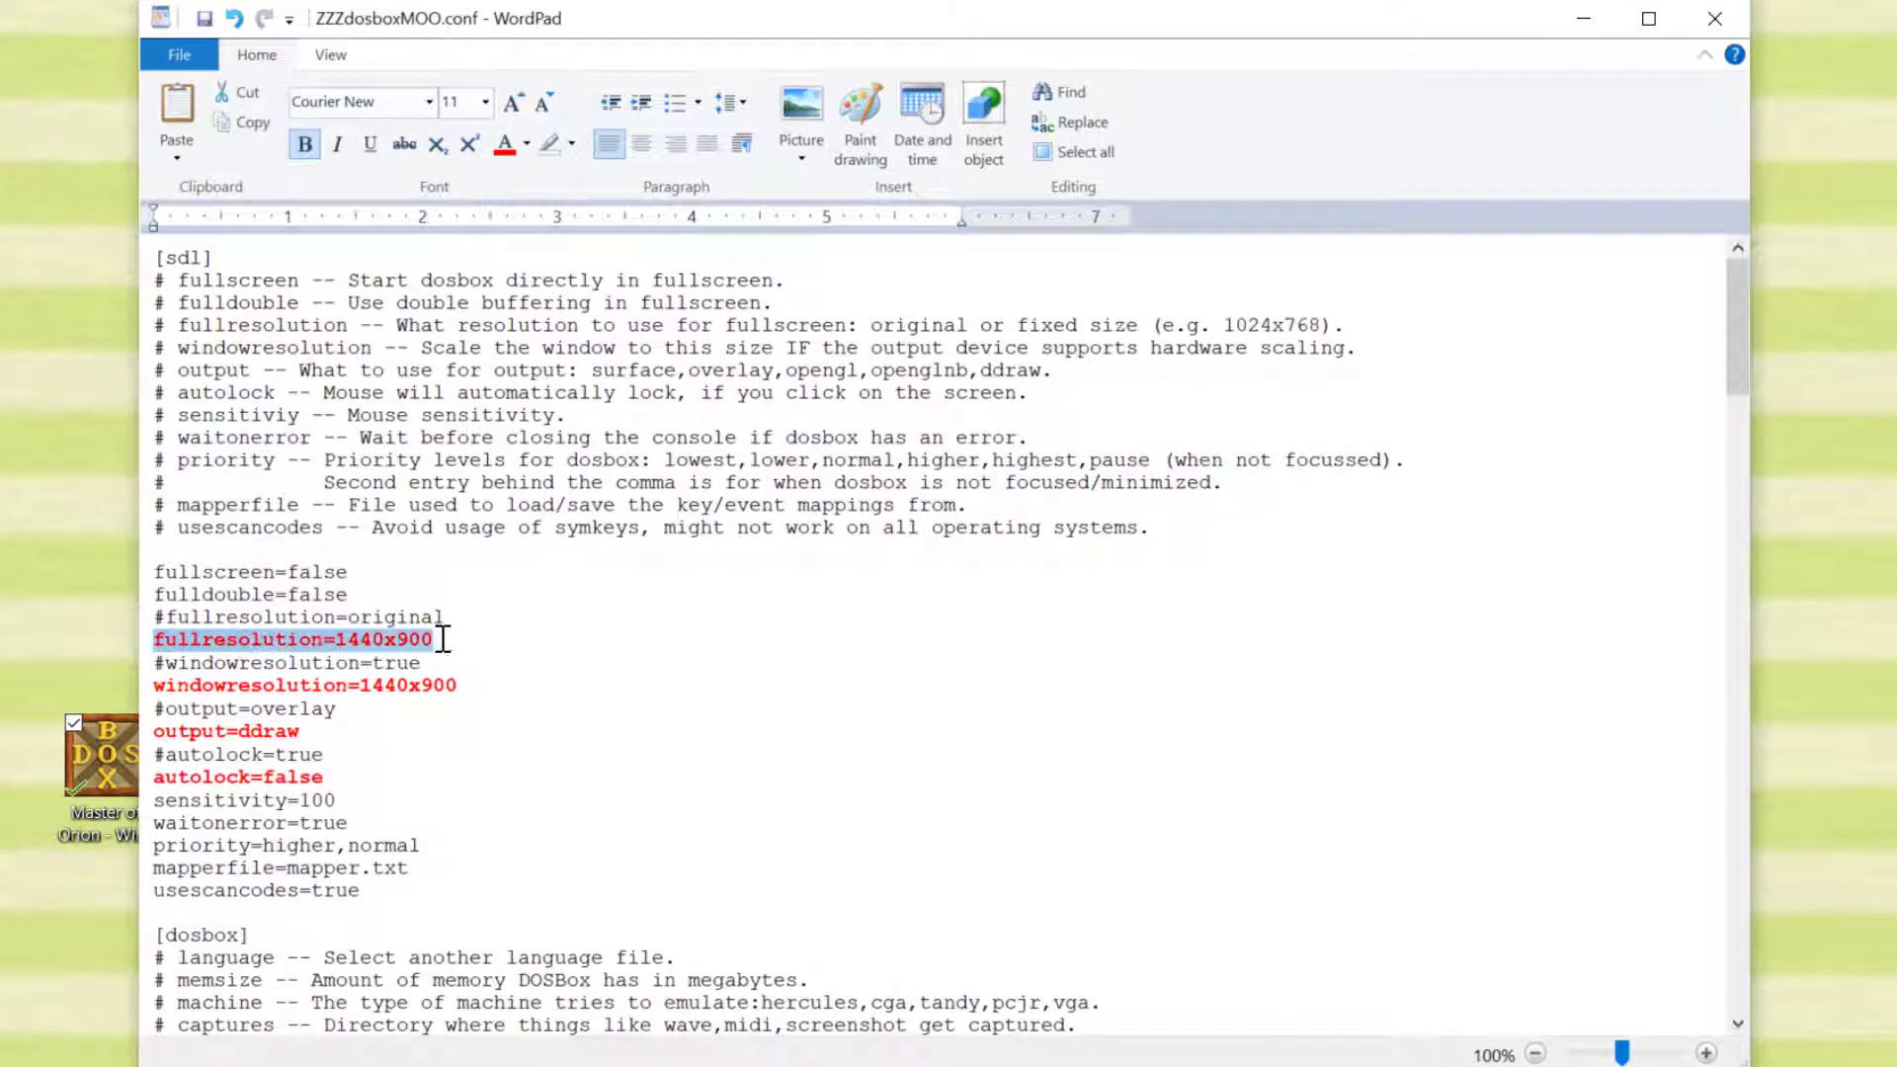
left_click(447, 639)
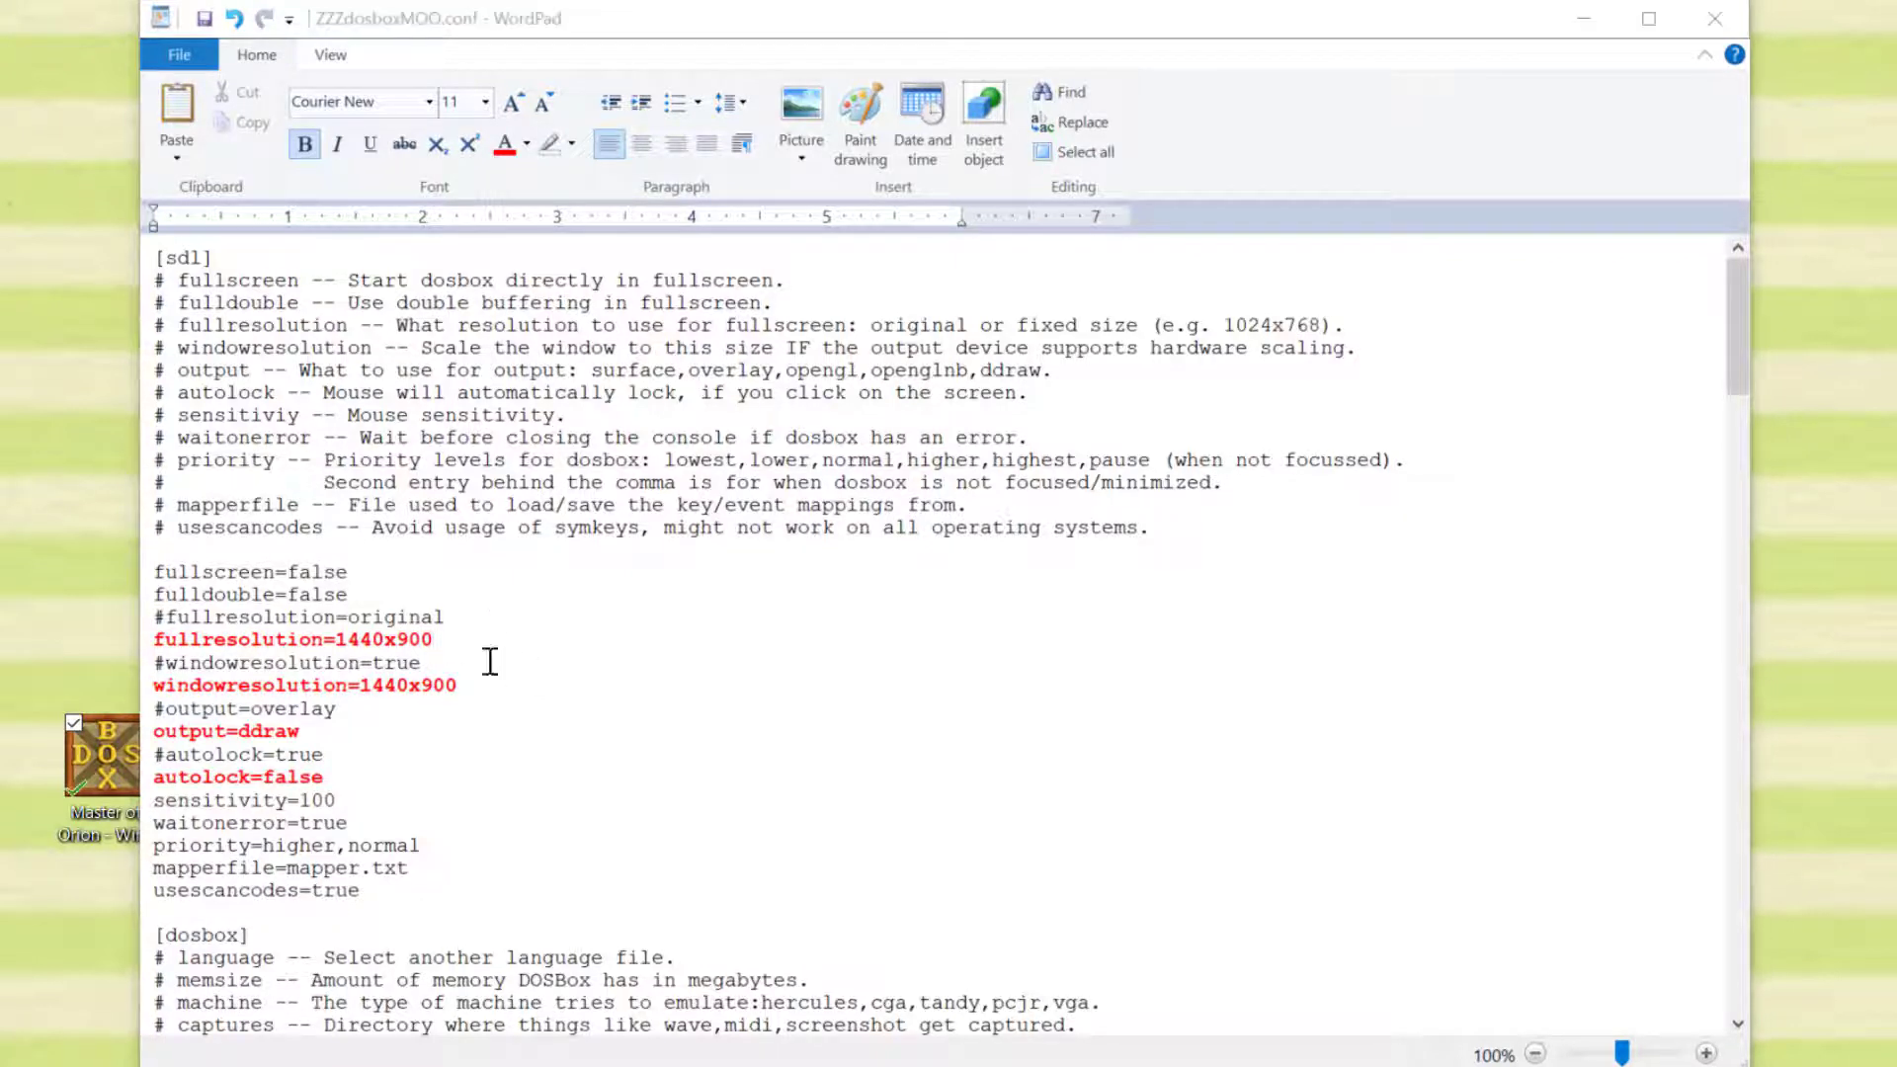
left_click(457, 613)
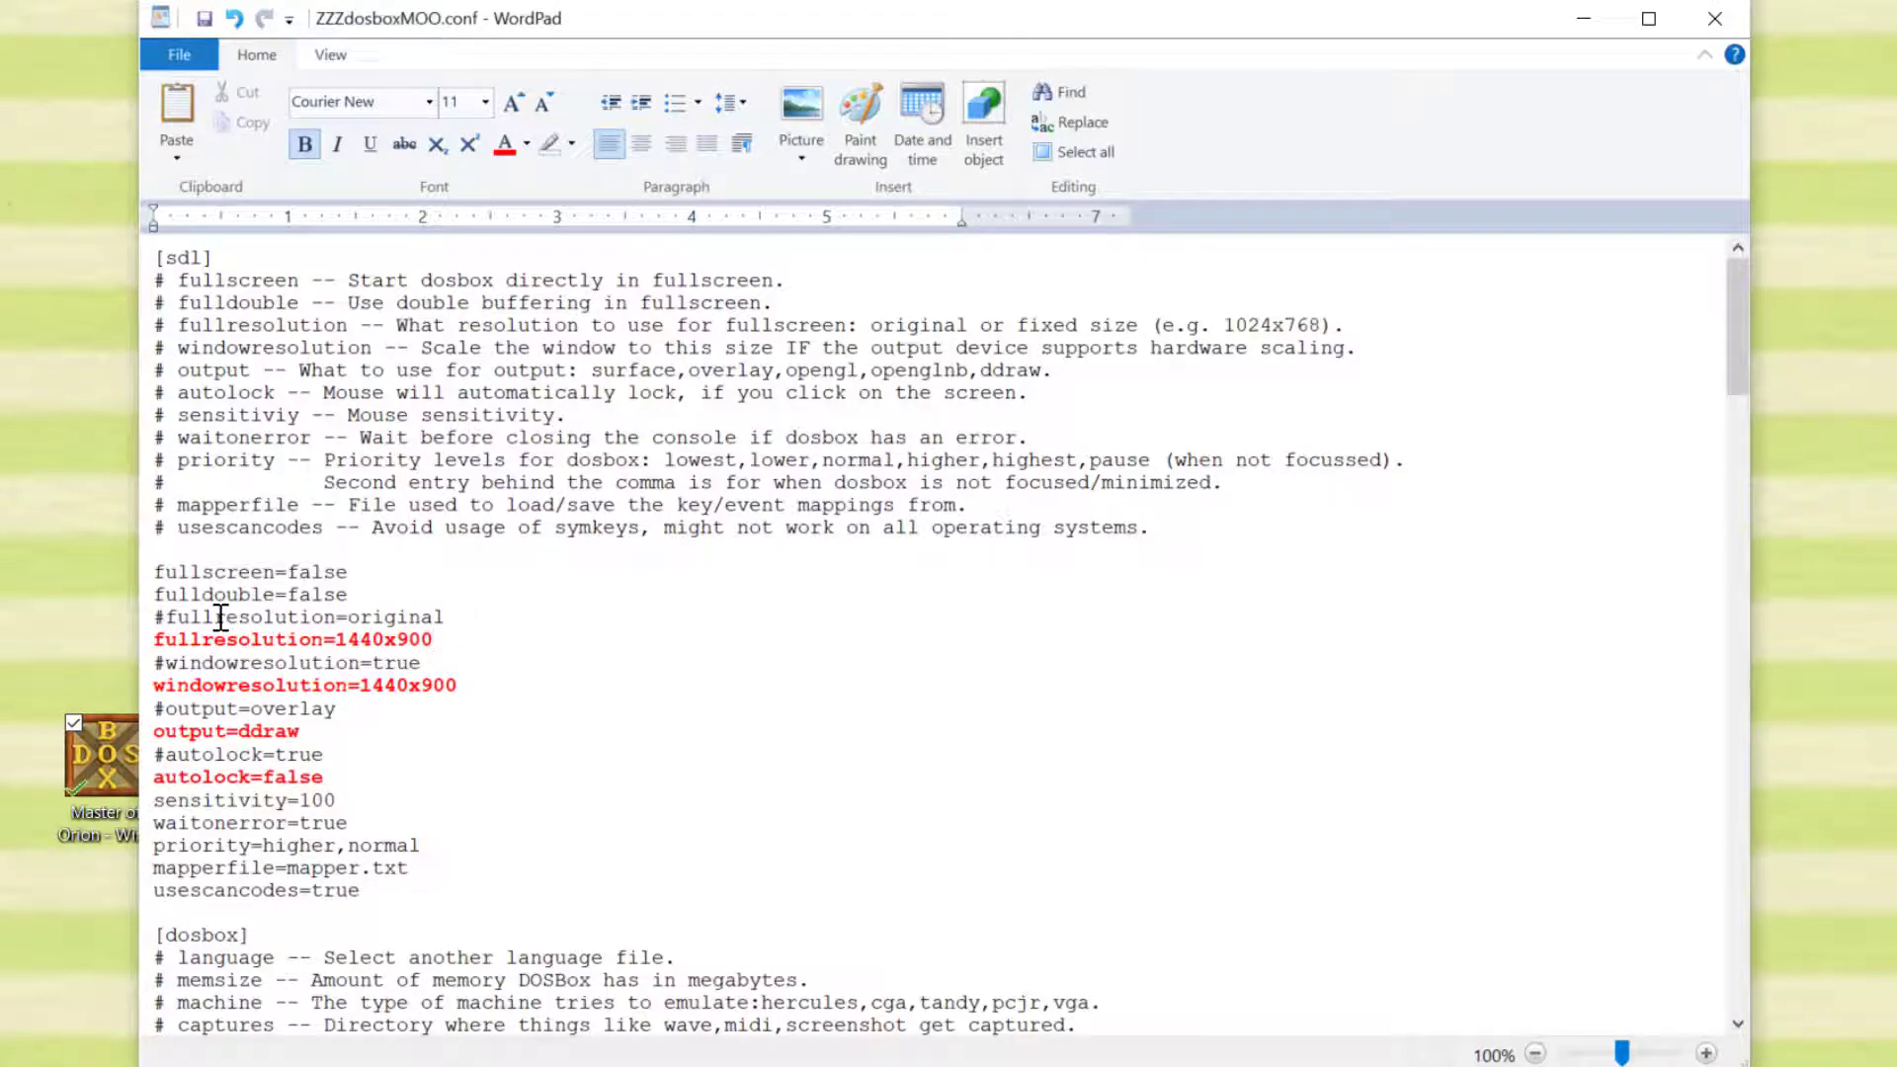
left_click_drag(155, 616, 460, 617)
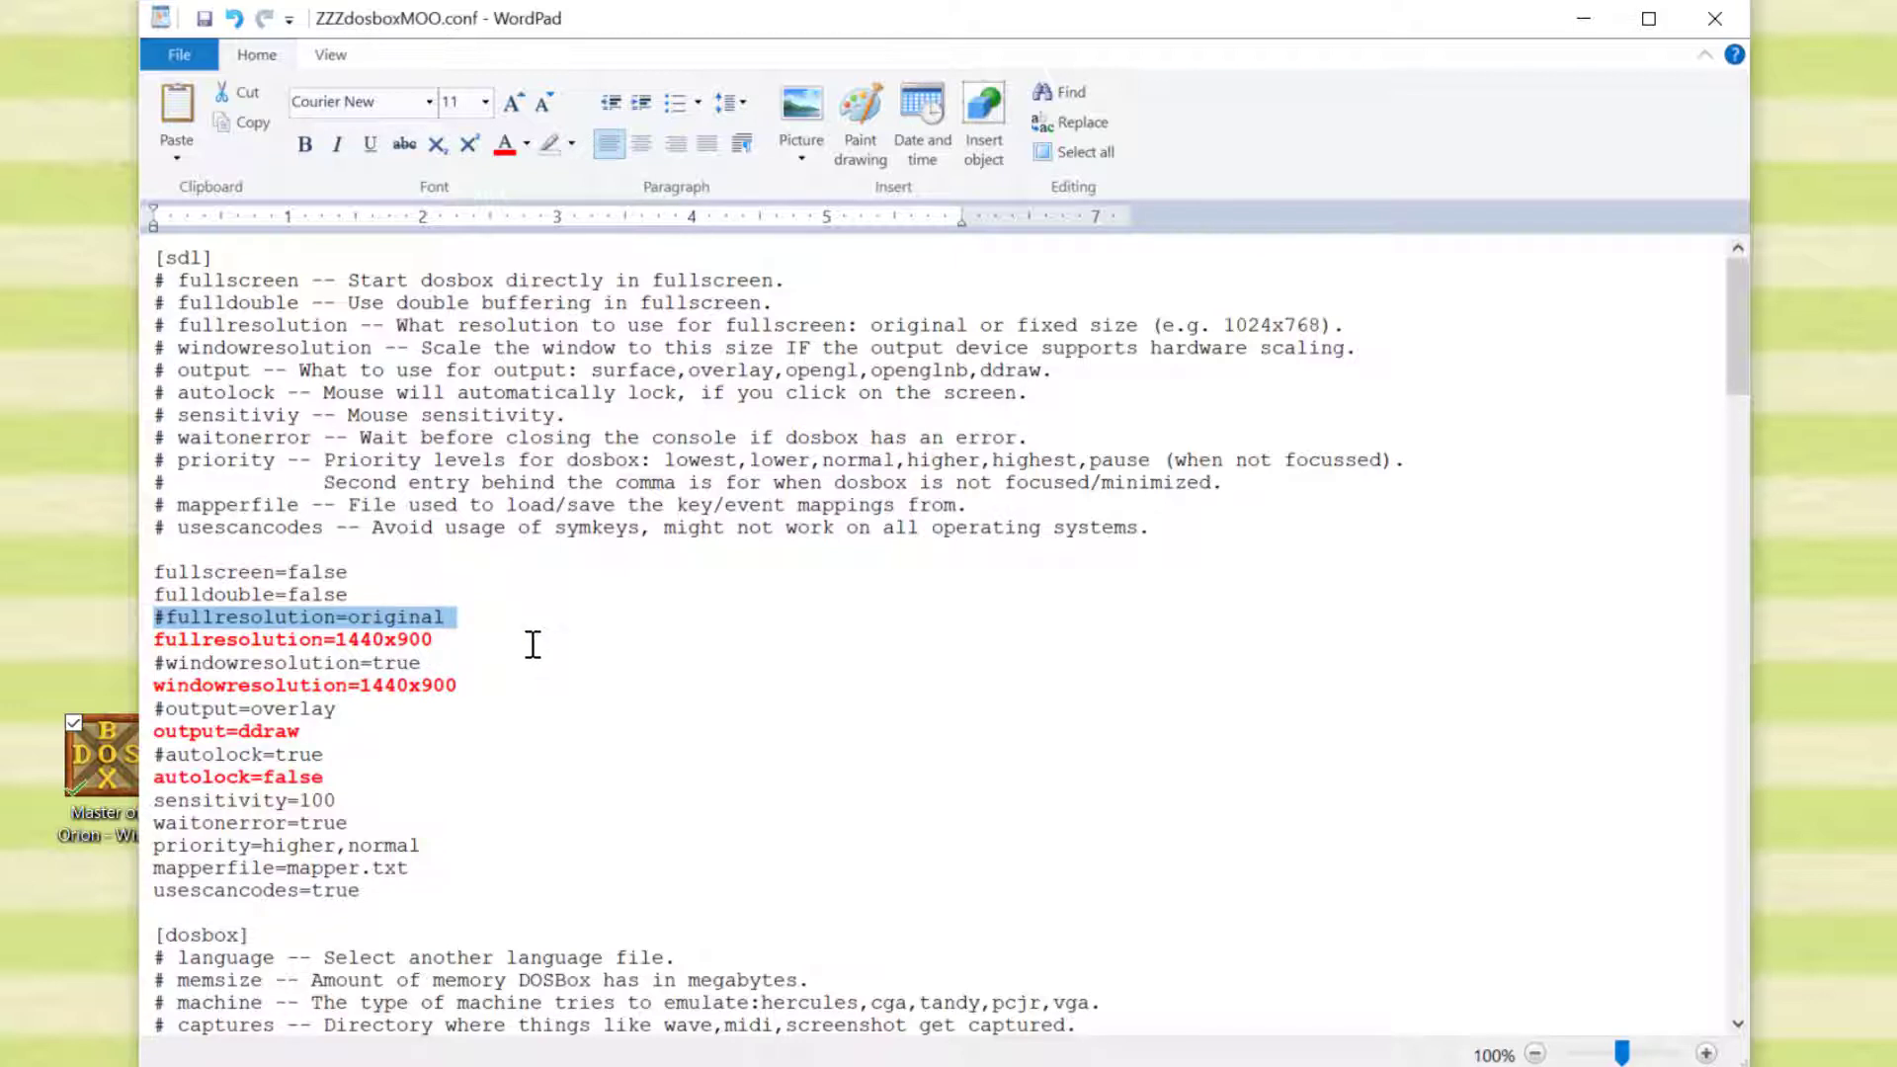
left_click(457, 651)
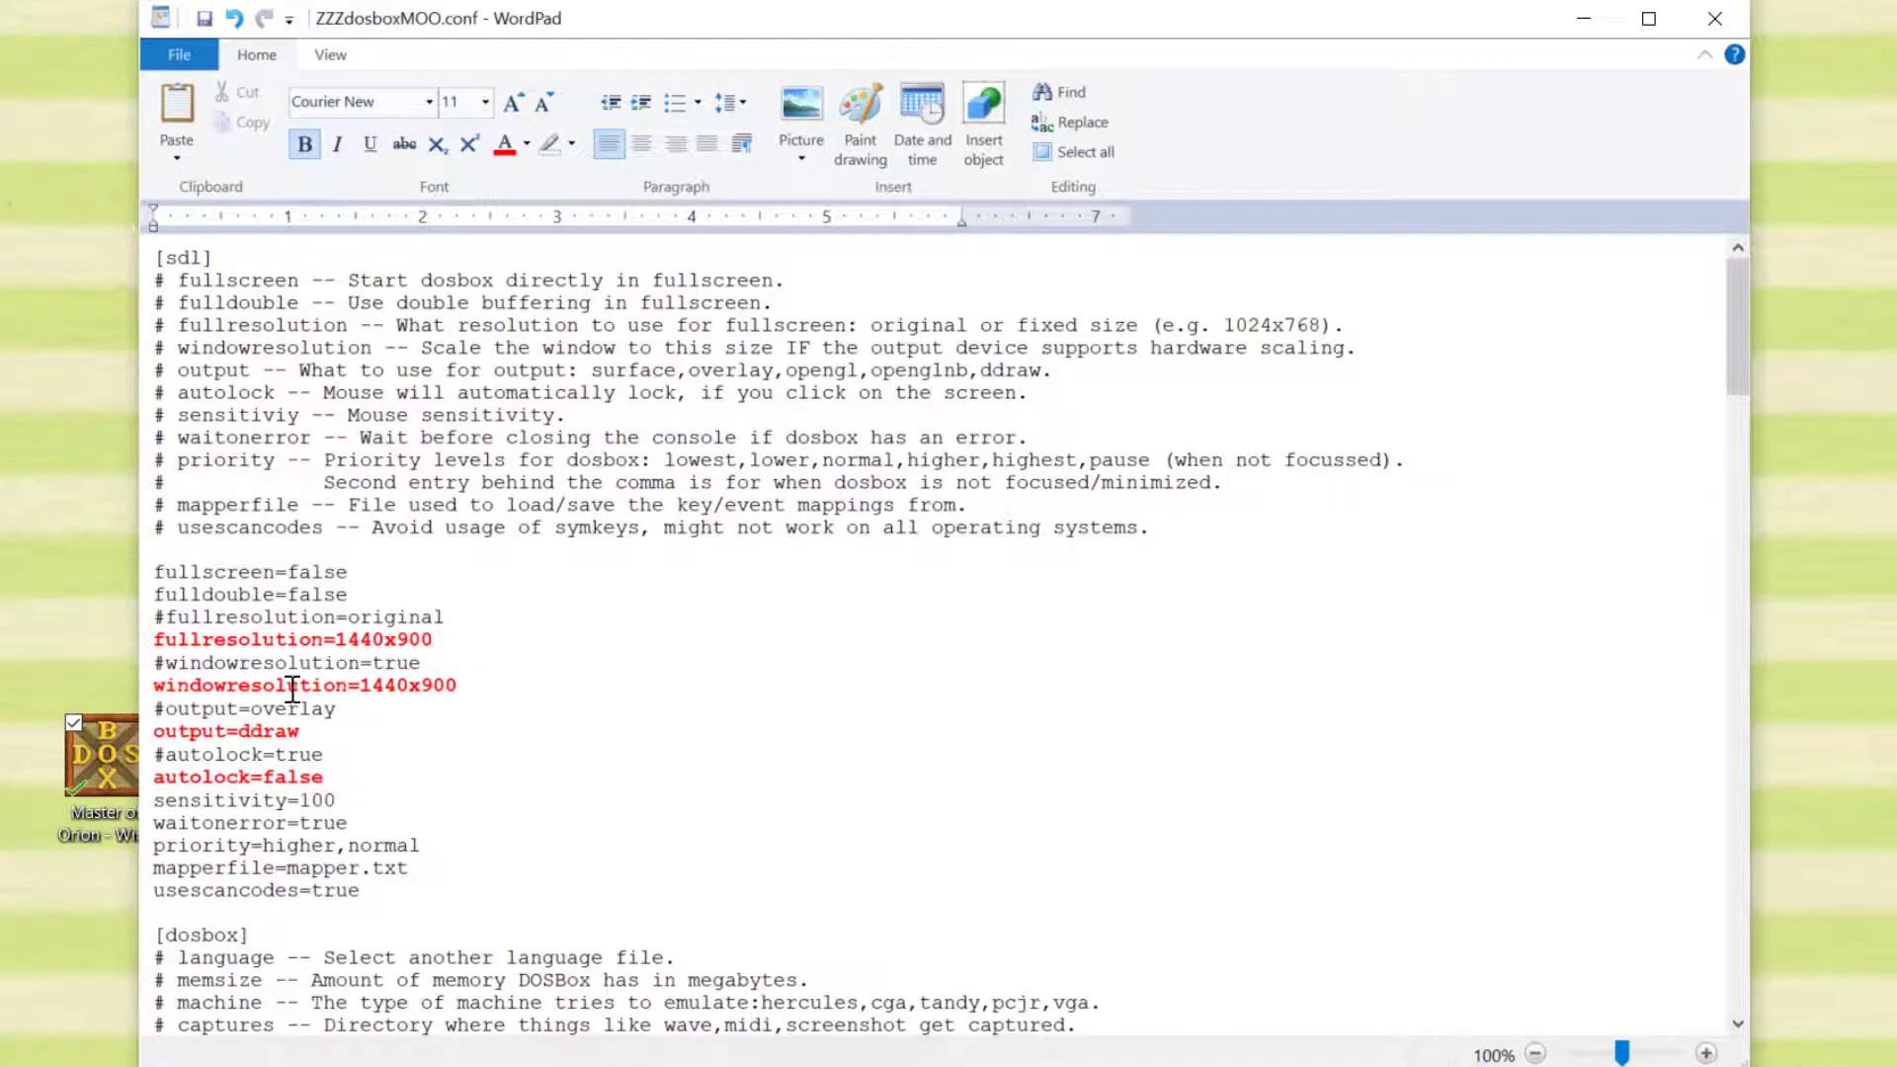
- Examine the windowresolution=1440x900 and output=ddraw lines against the commented-out output=overlay line and the supported output types in ZZZdosboxMOO.conf
left_click_drag(158, 683, 392, 685)
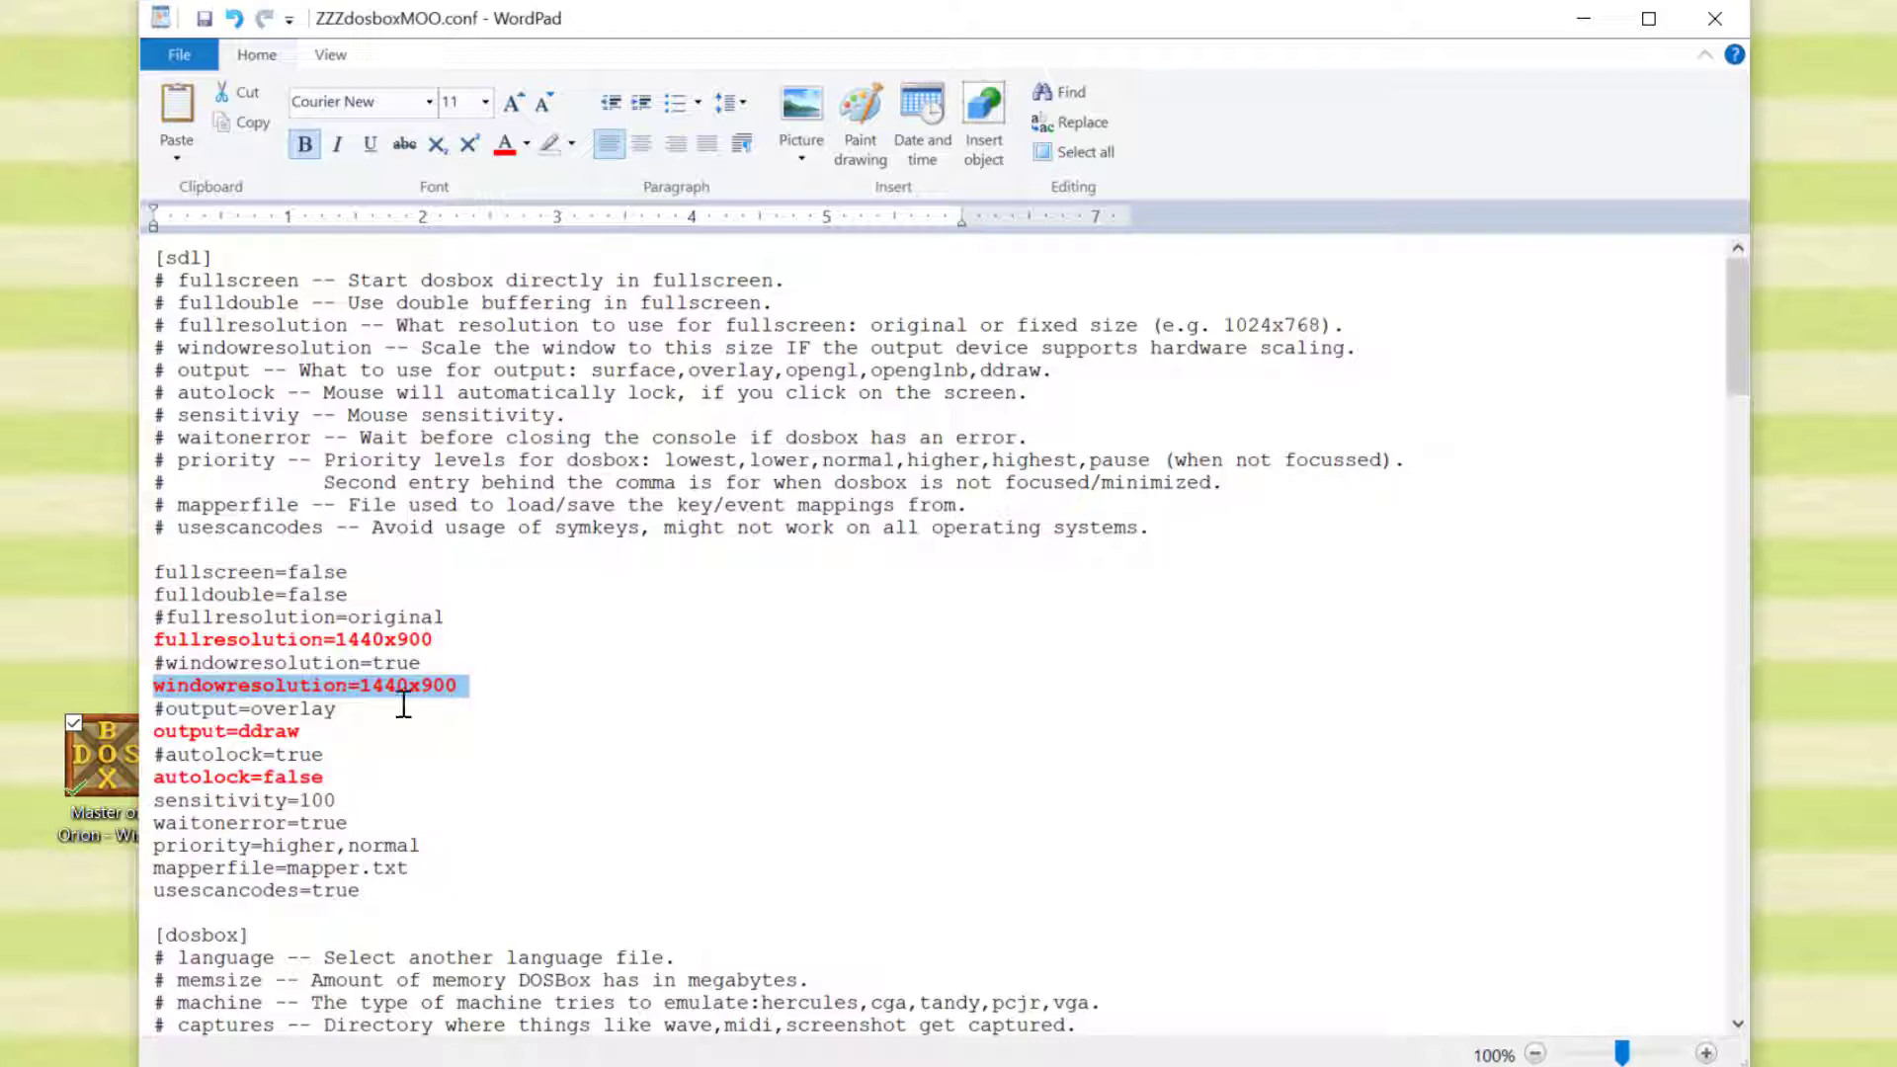
left_click(308, 735)
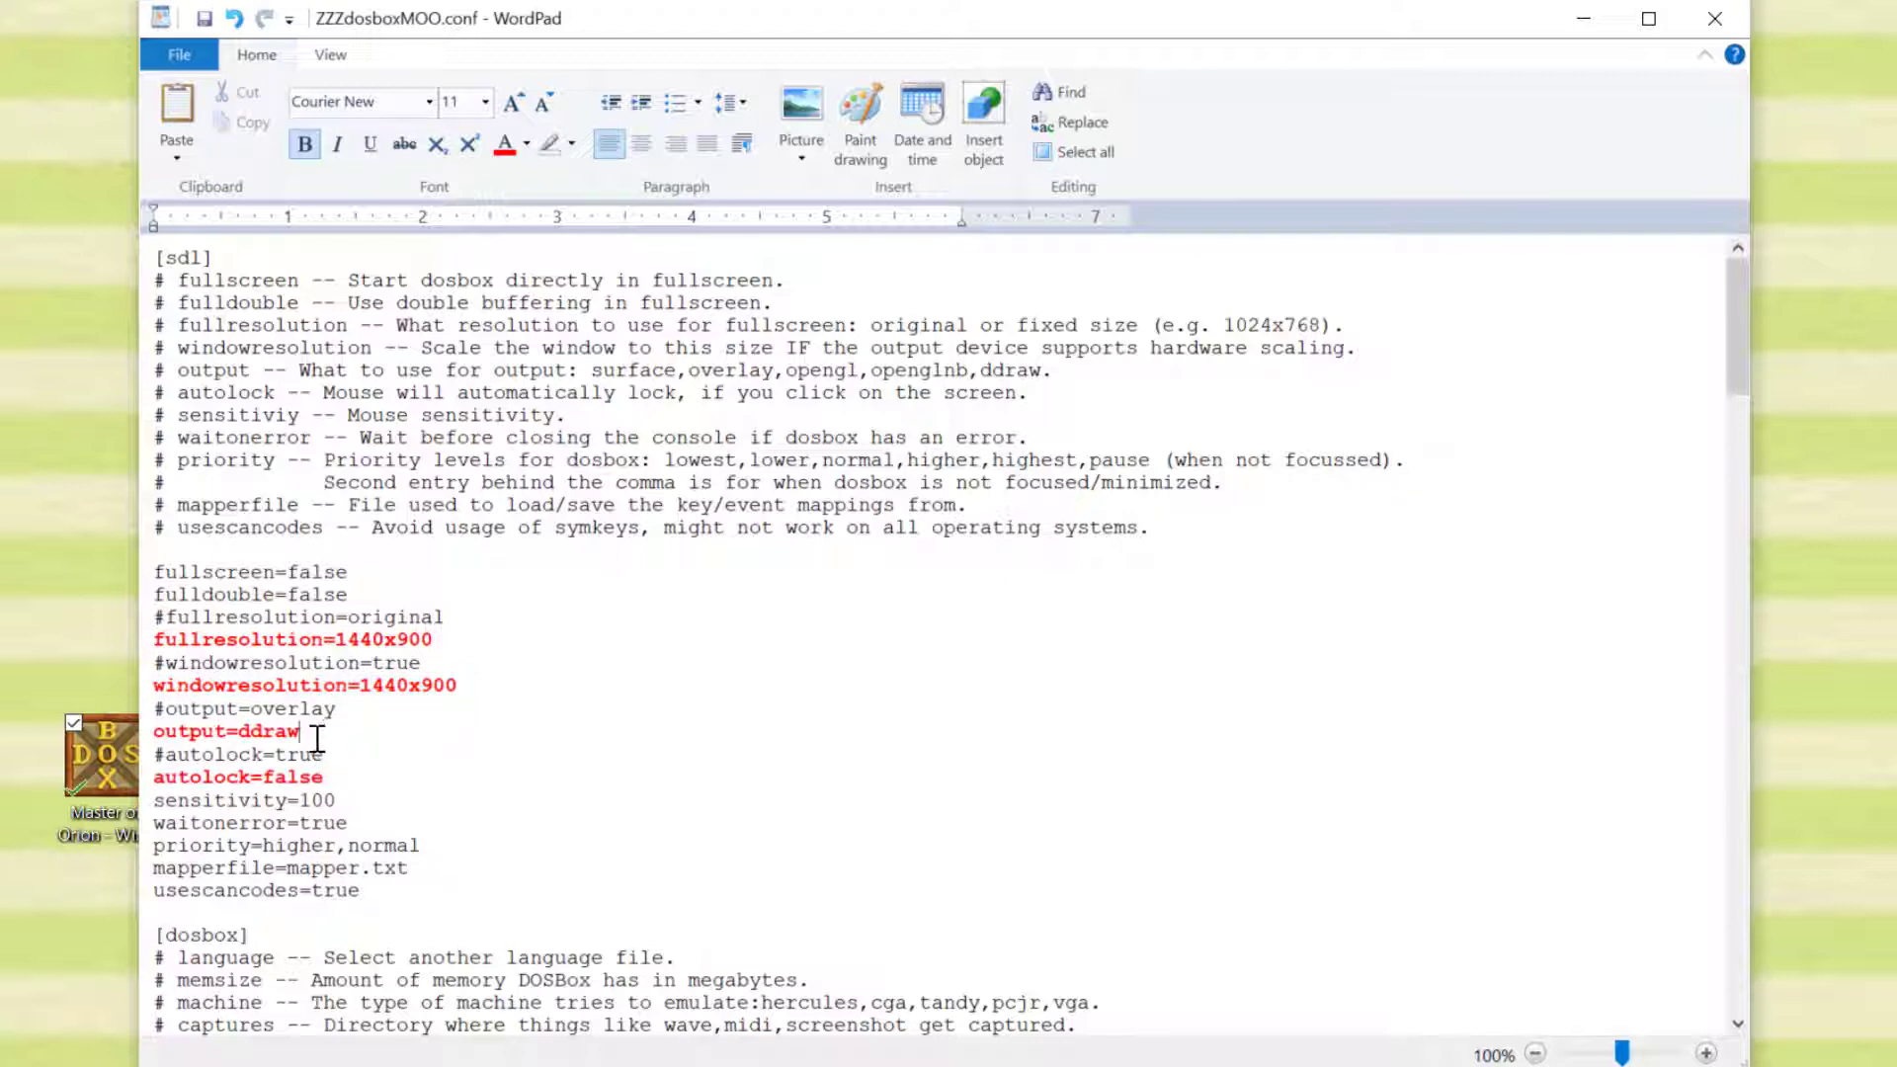
left_click_drag(300, 733, 183, 737)
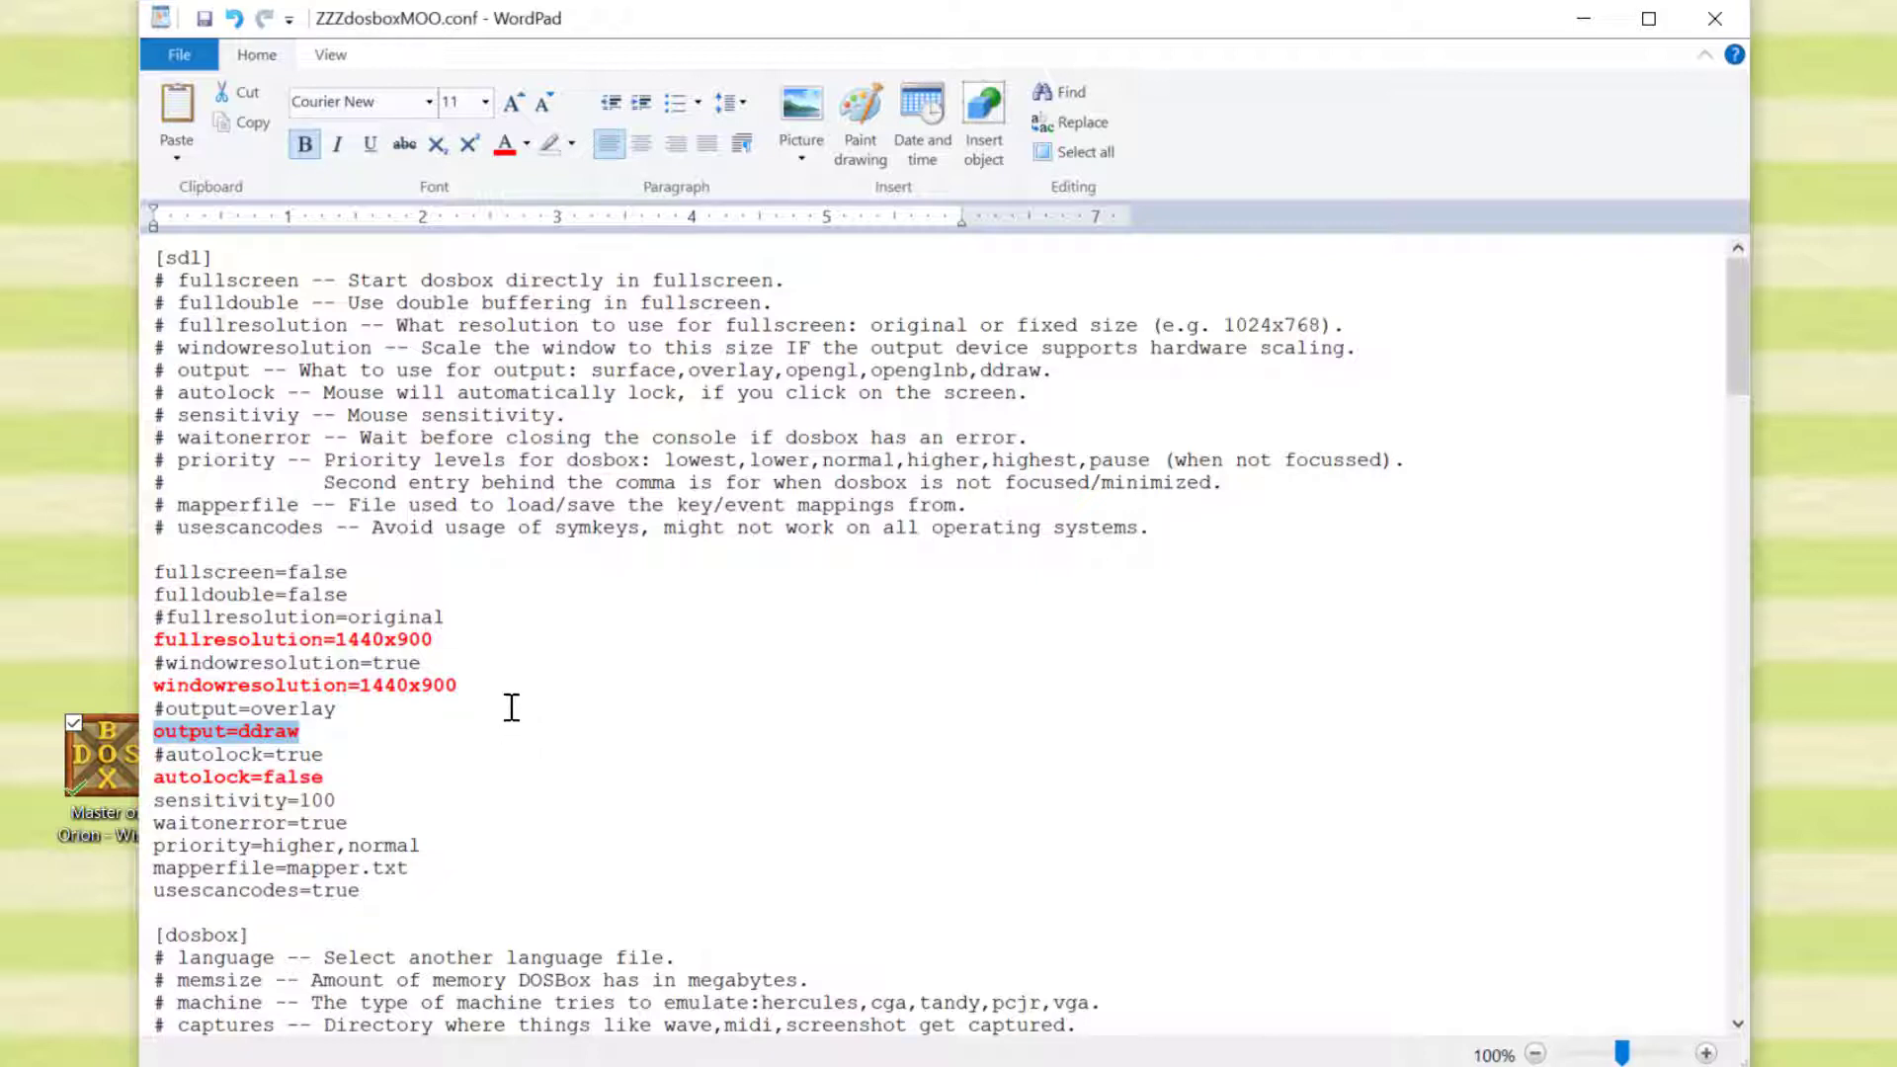
left_click_drag(166, 708, 324, 710)
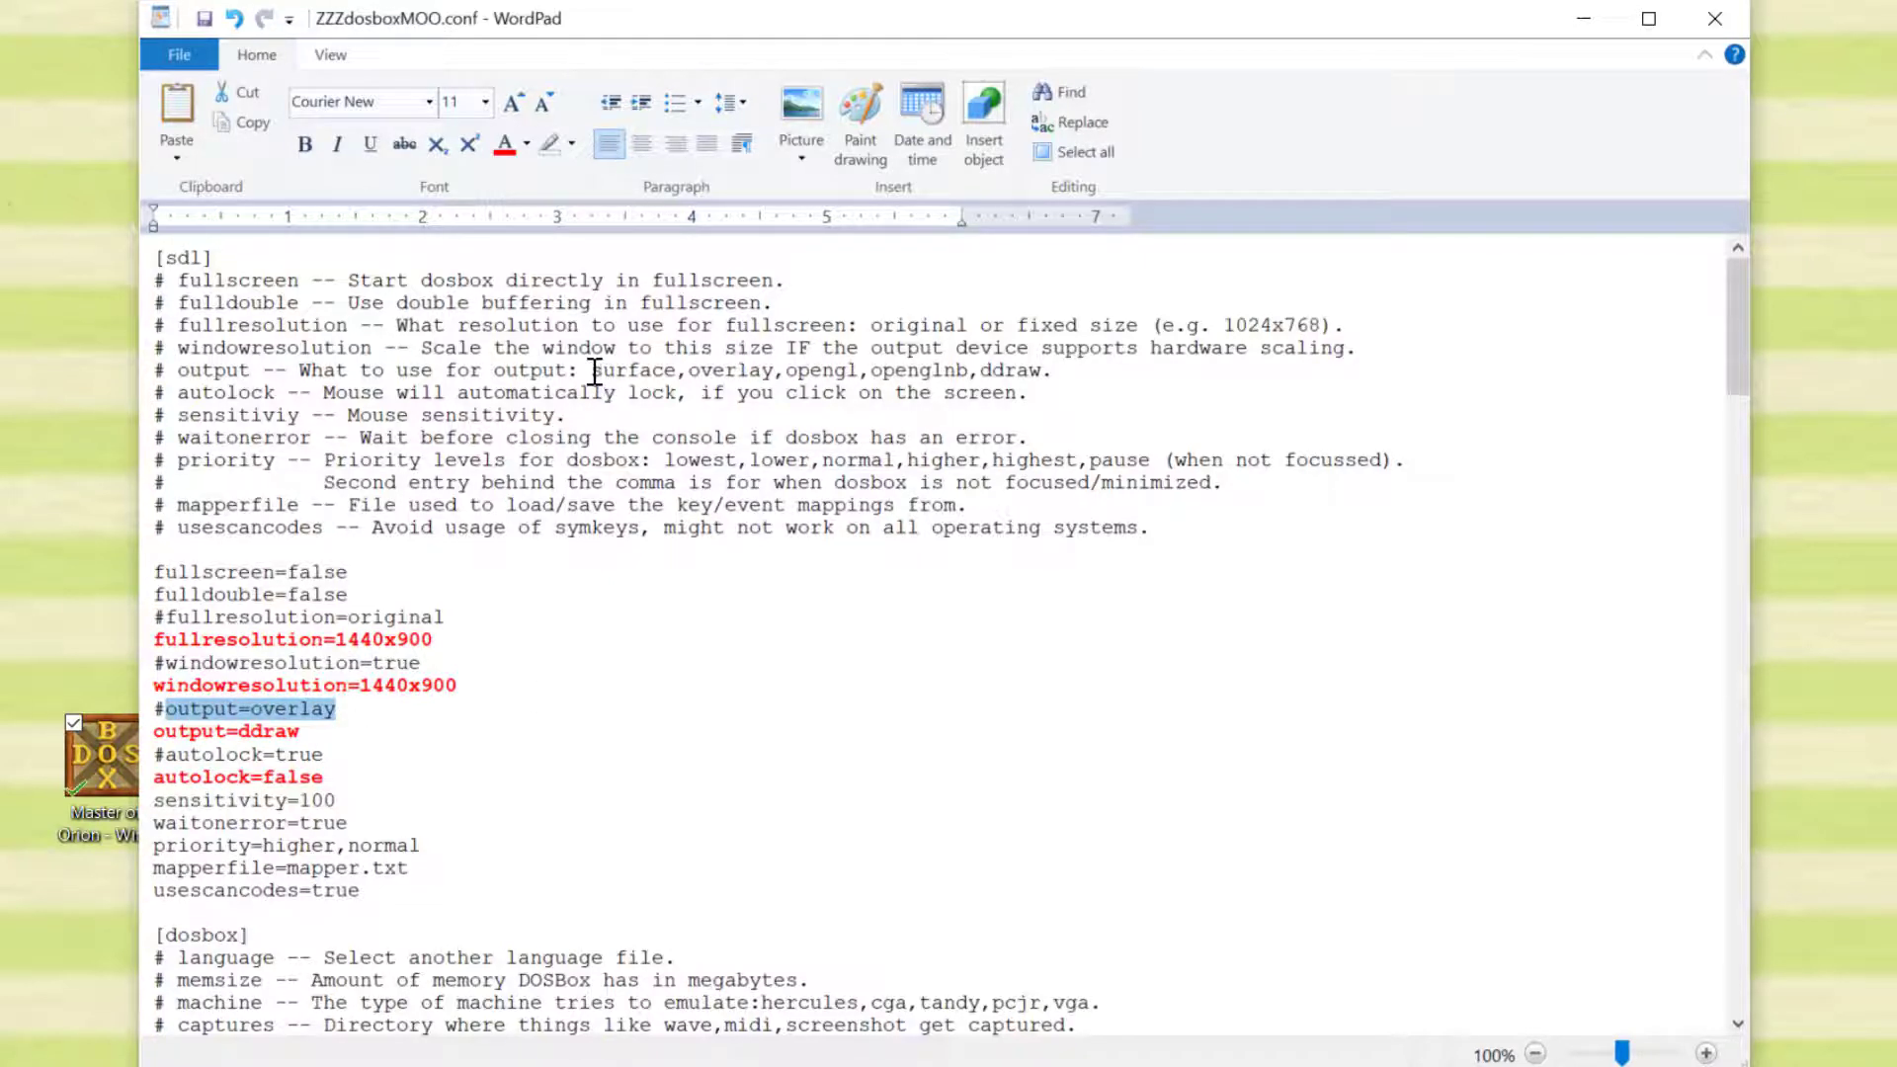
left_click_drag(593, 372, 1027, 365)
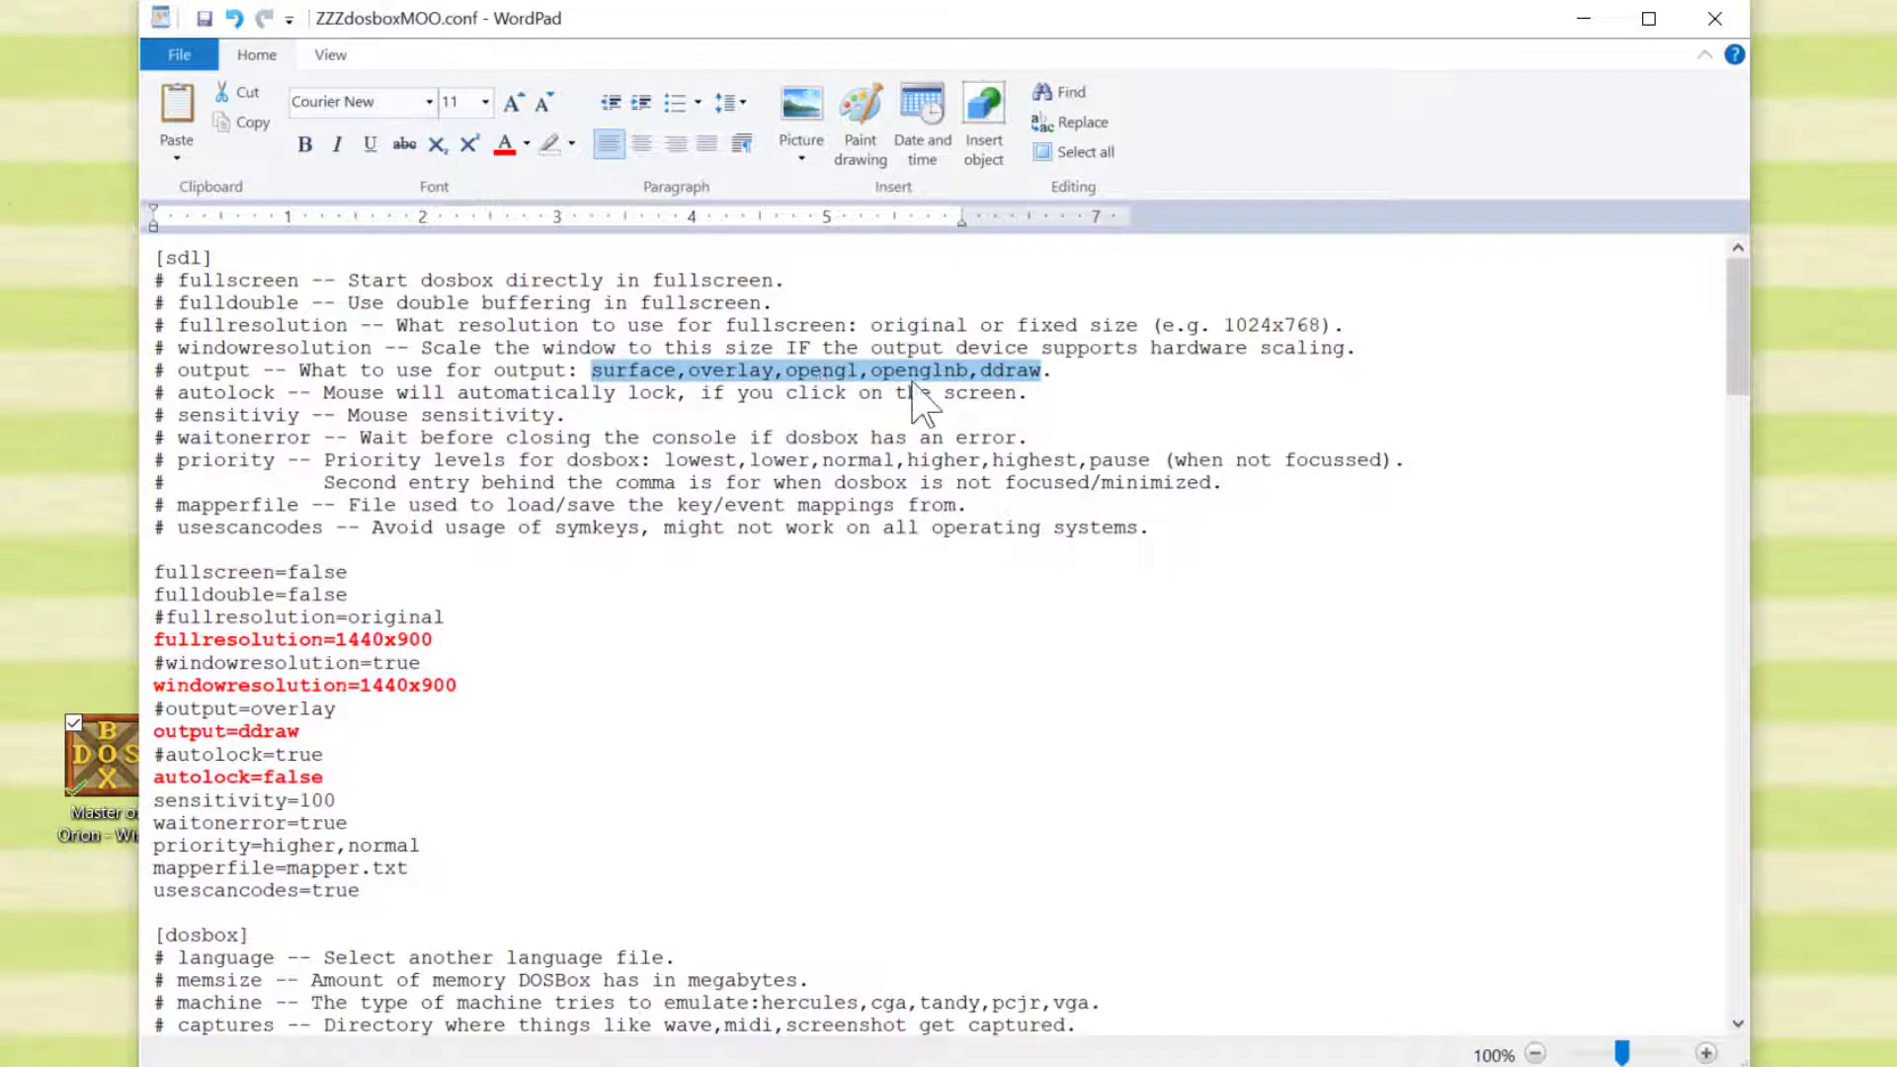
left_click(1007, 371)
double_click(1007, 371)
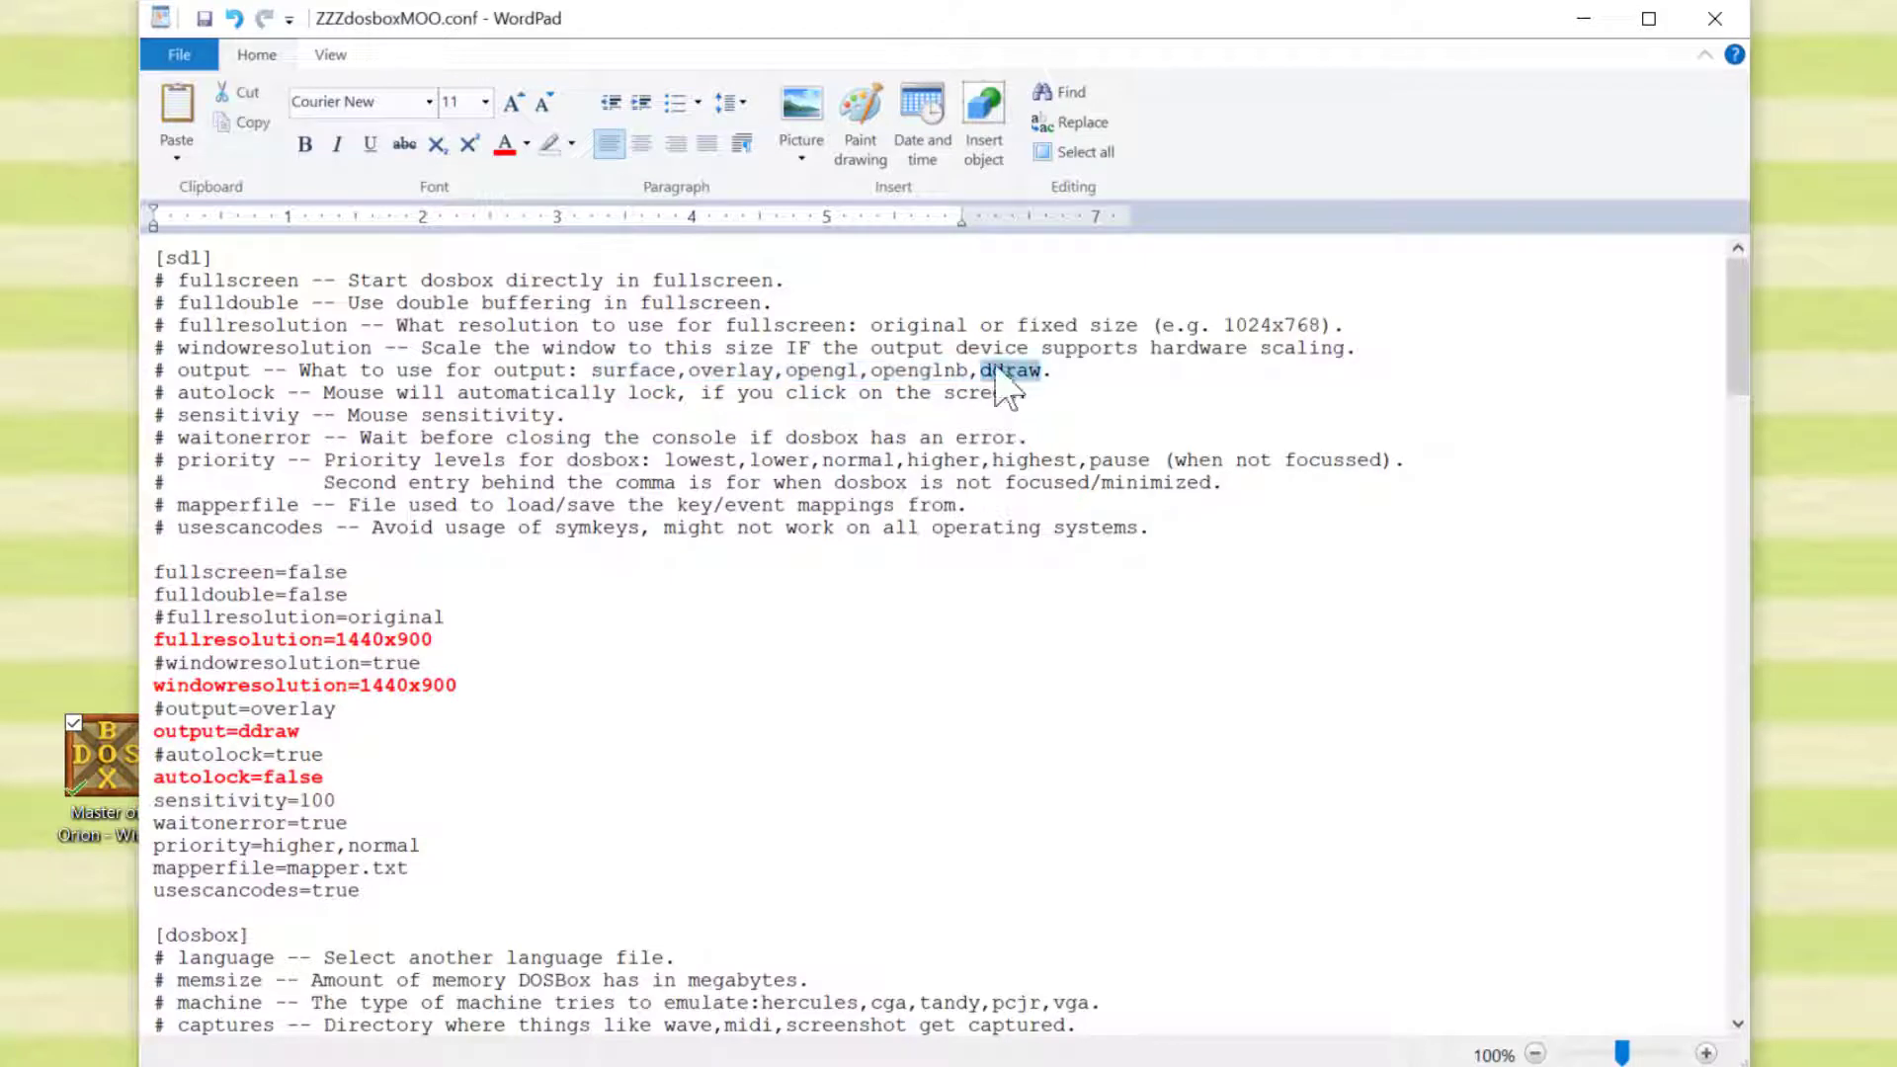
double_click(822, 370)
double_click(1002, 371)
- Review the autolock=false line, and compare the commented-out scaler=hq2x line with scaler=hq3x in the [render] section
left_click_drag(155, 777, 330, 775)
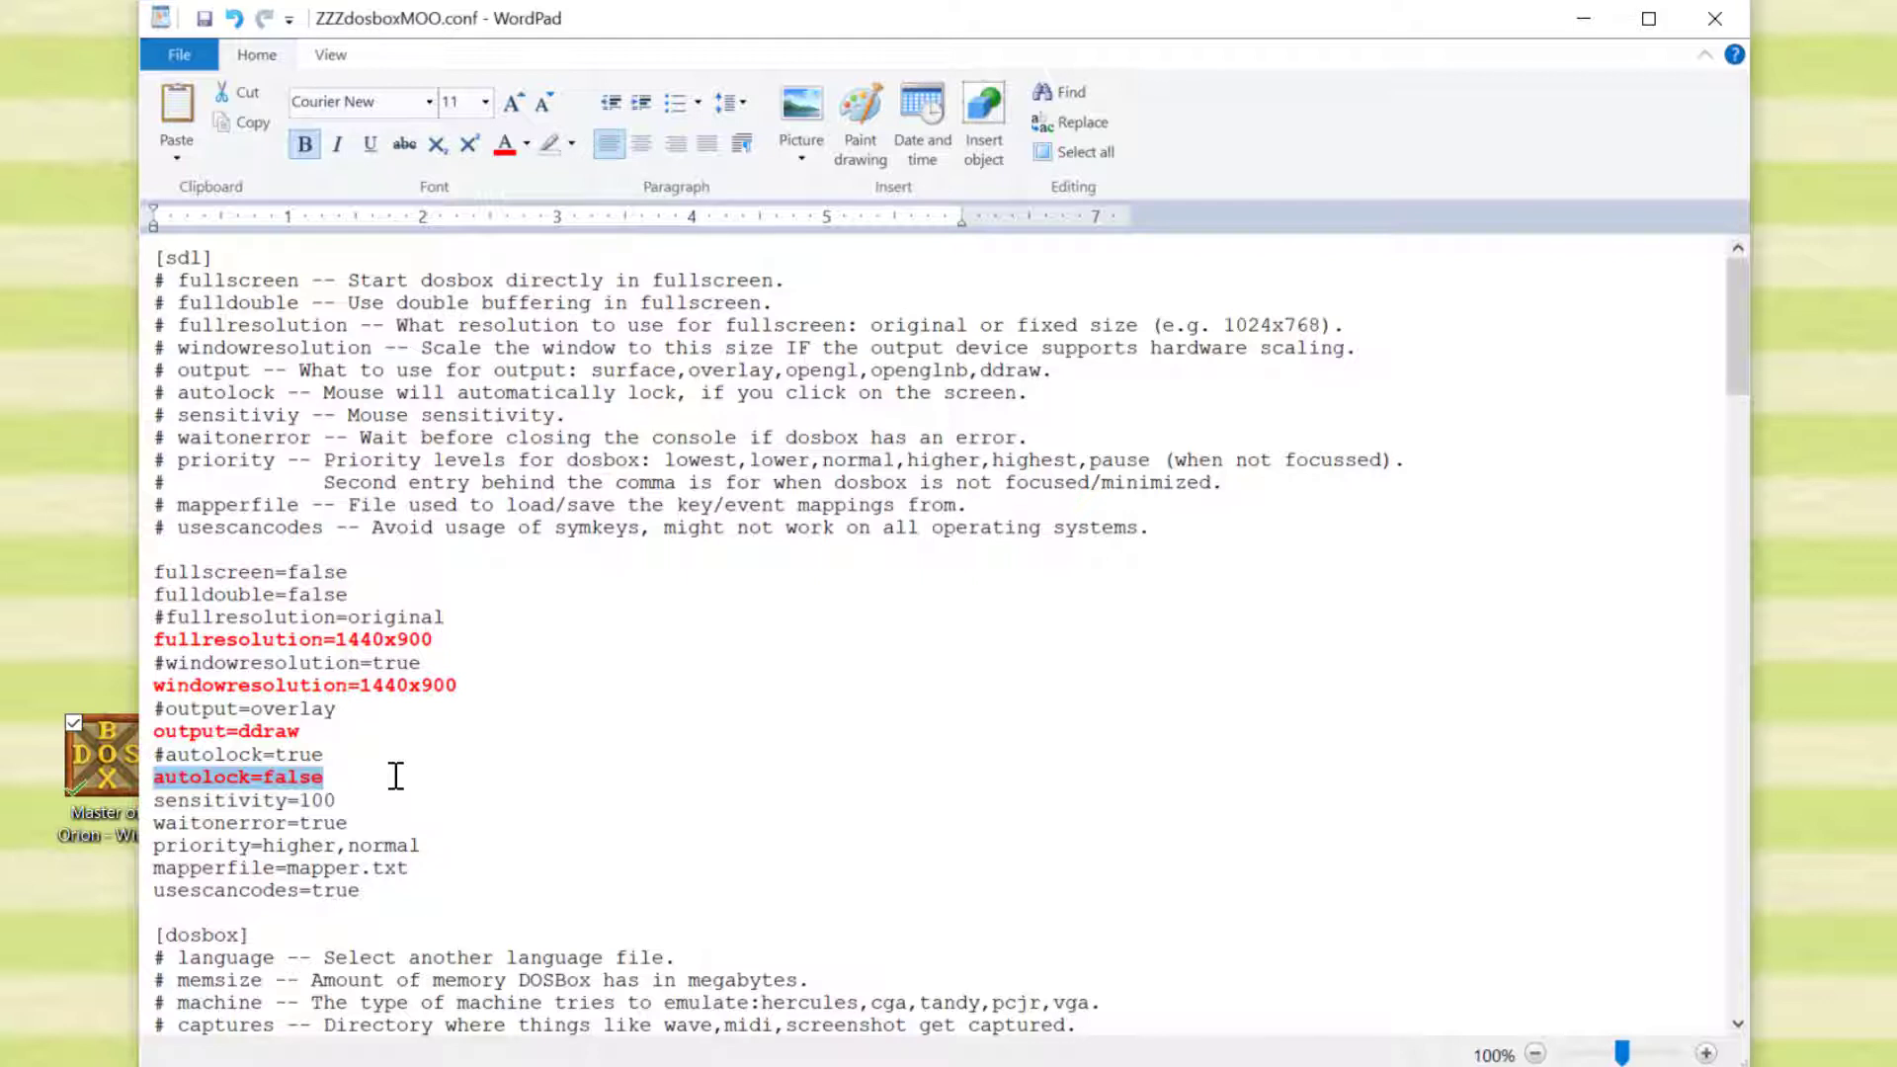
left_click(347, 778)
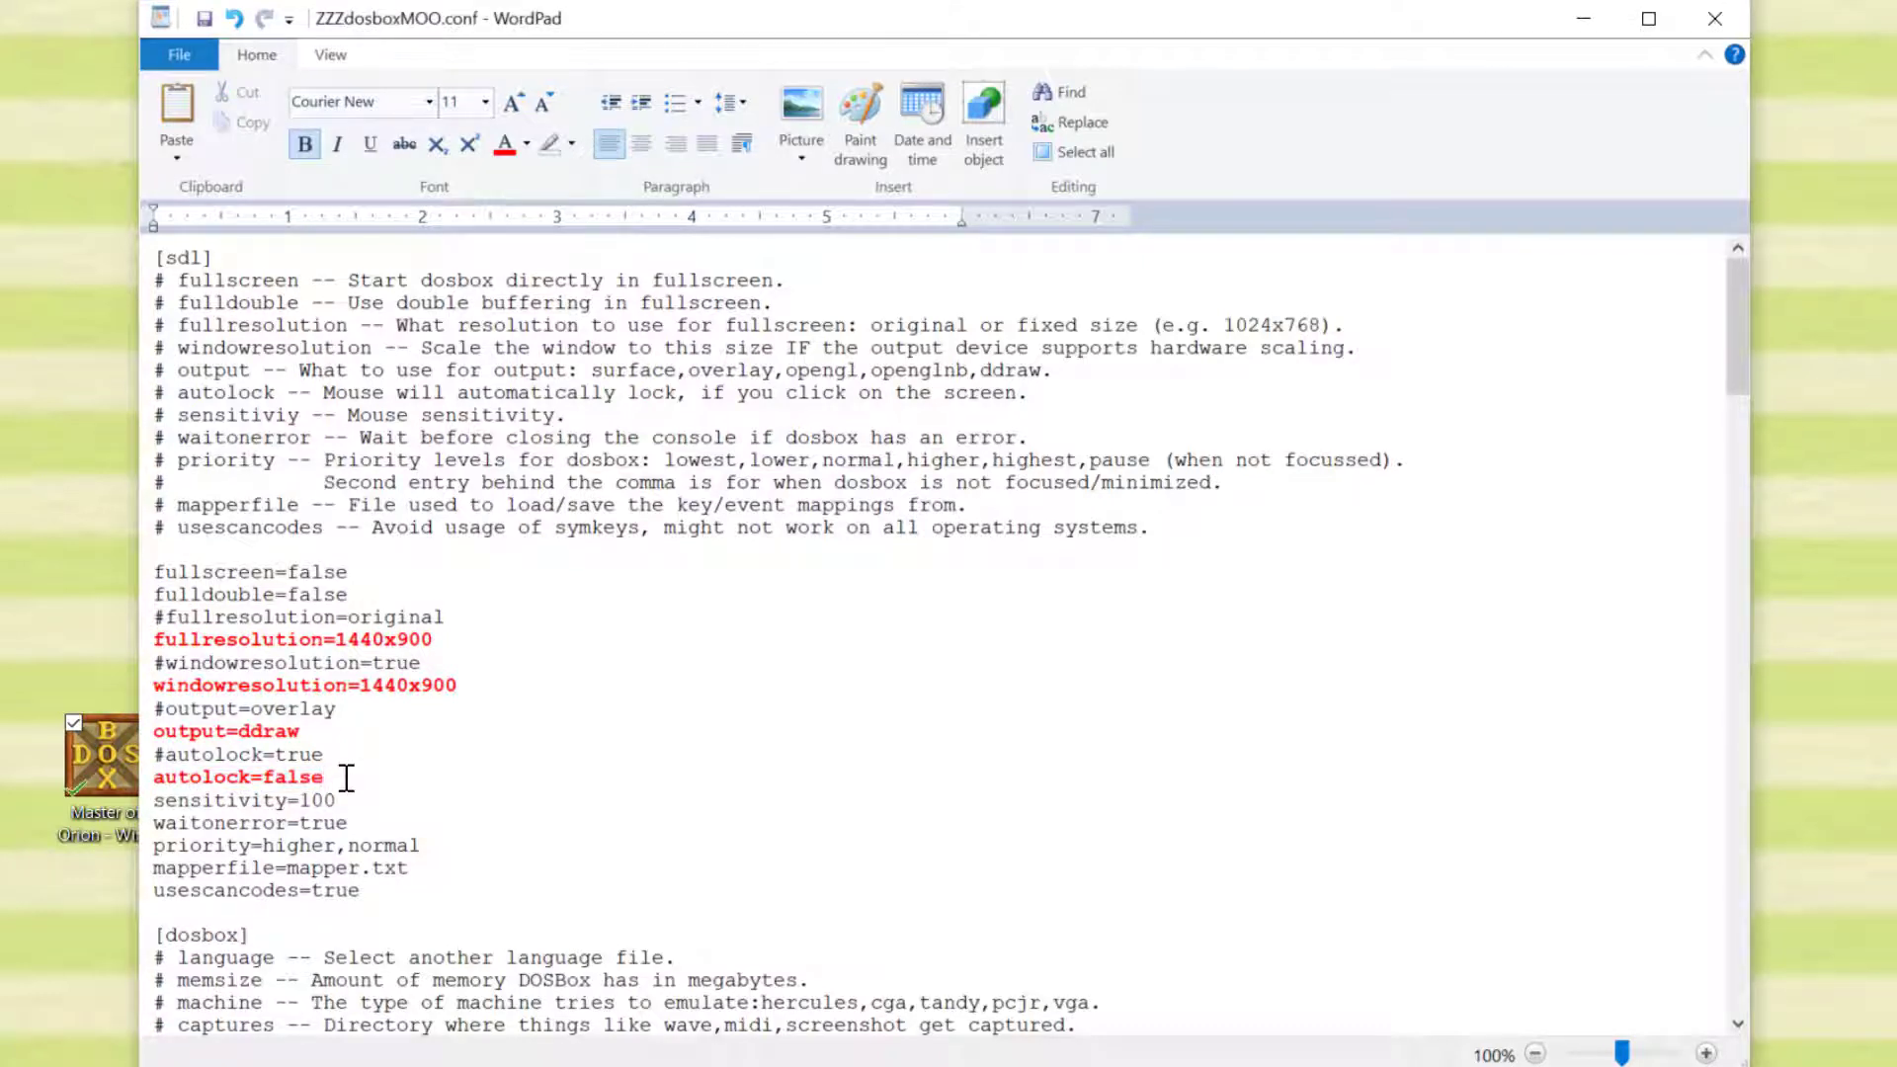
double_click(241, 783)
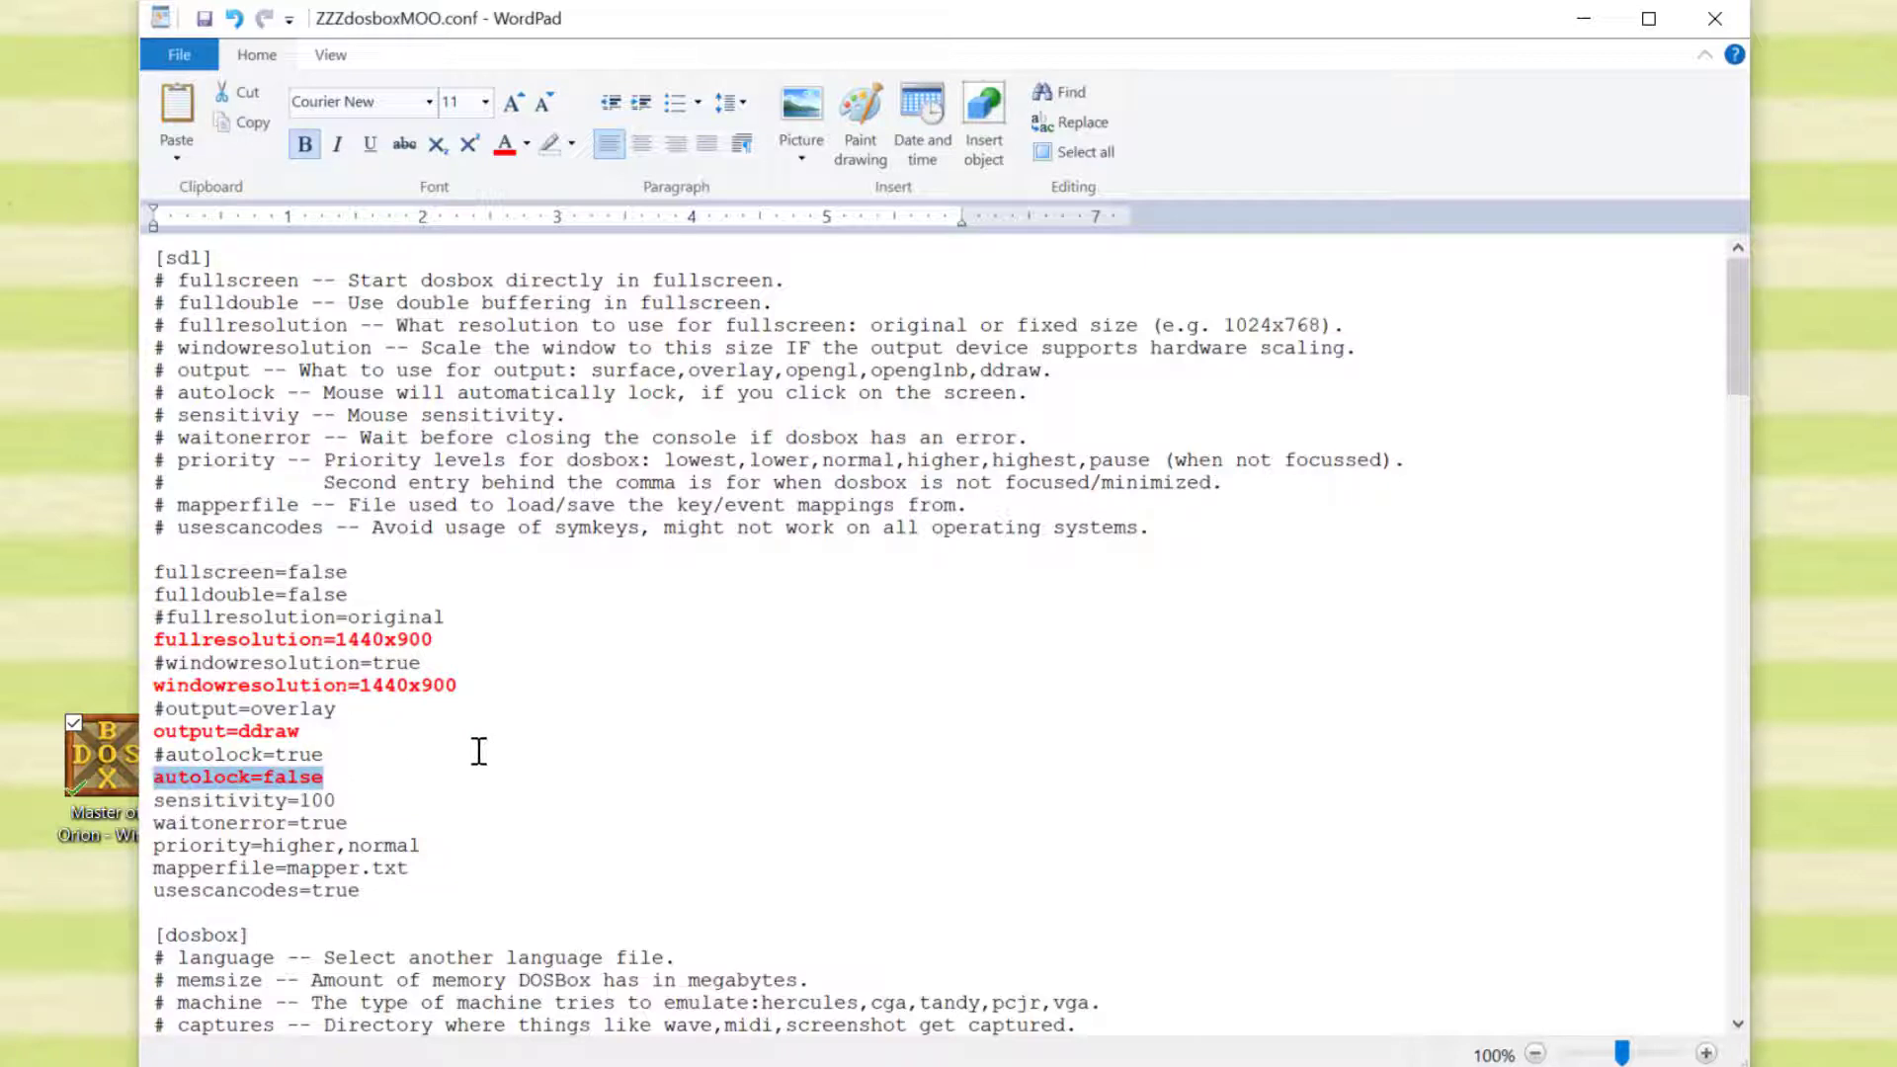
scroll(448, 787, "down", 3)
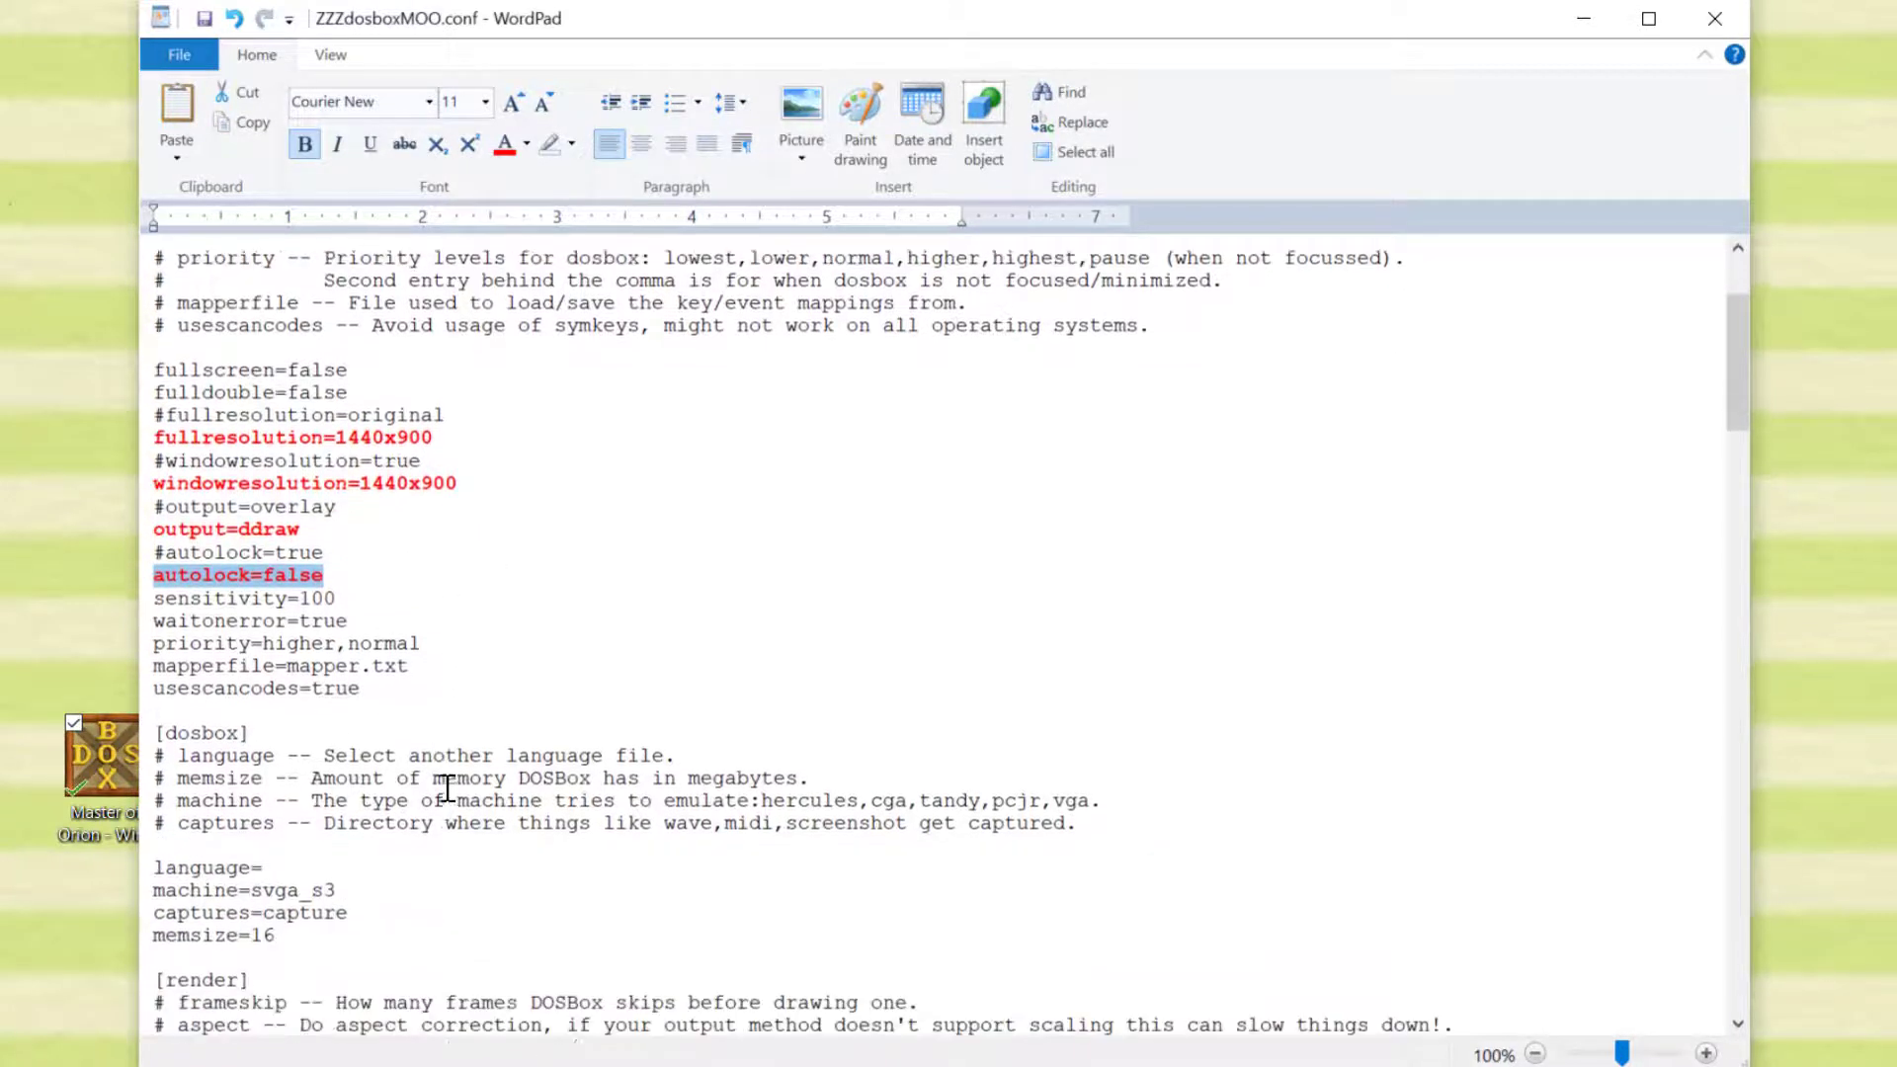
scroll(448, 787, "down", 8)
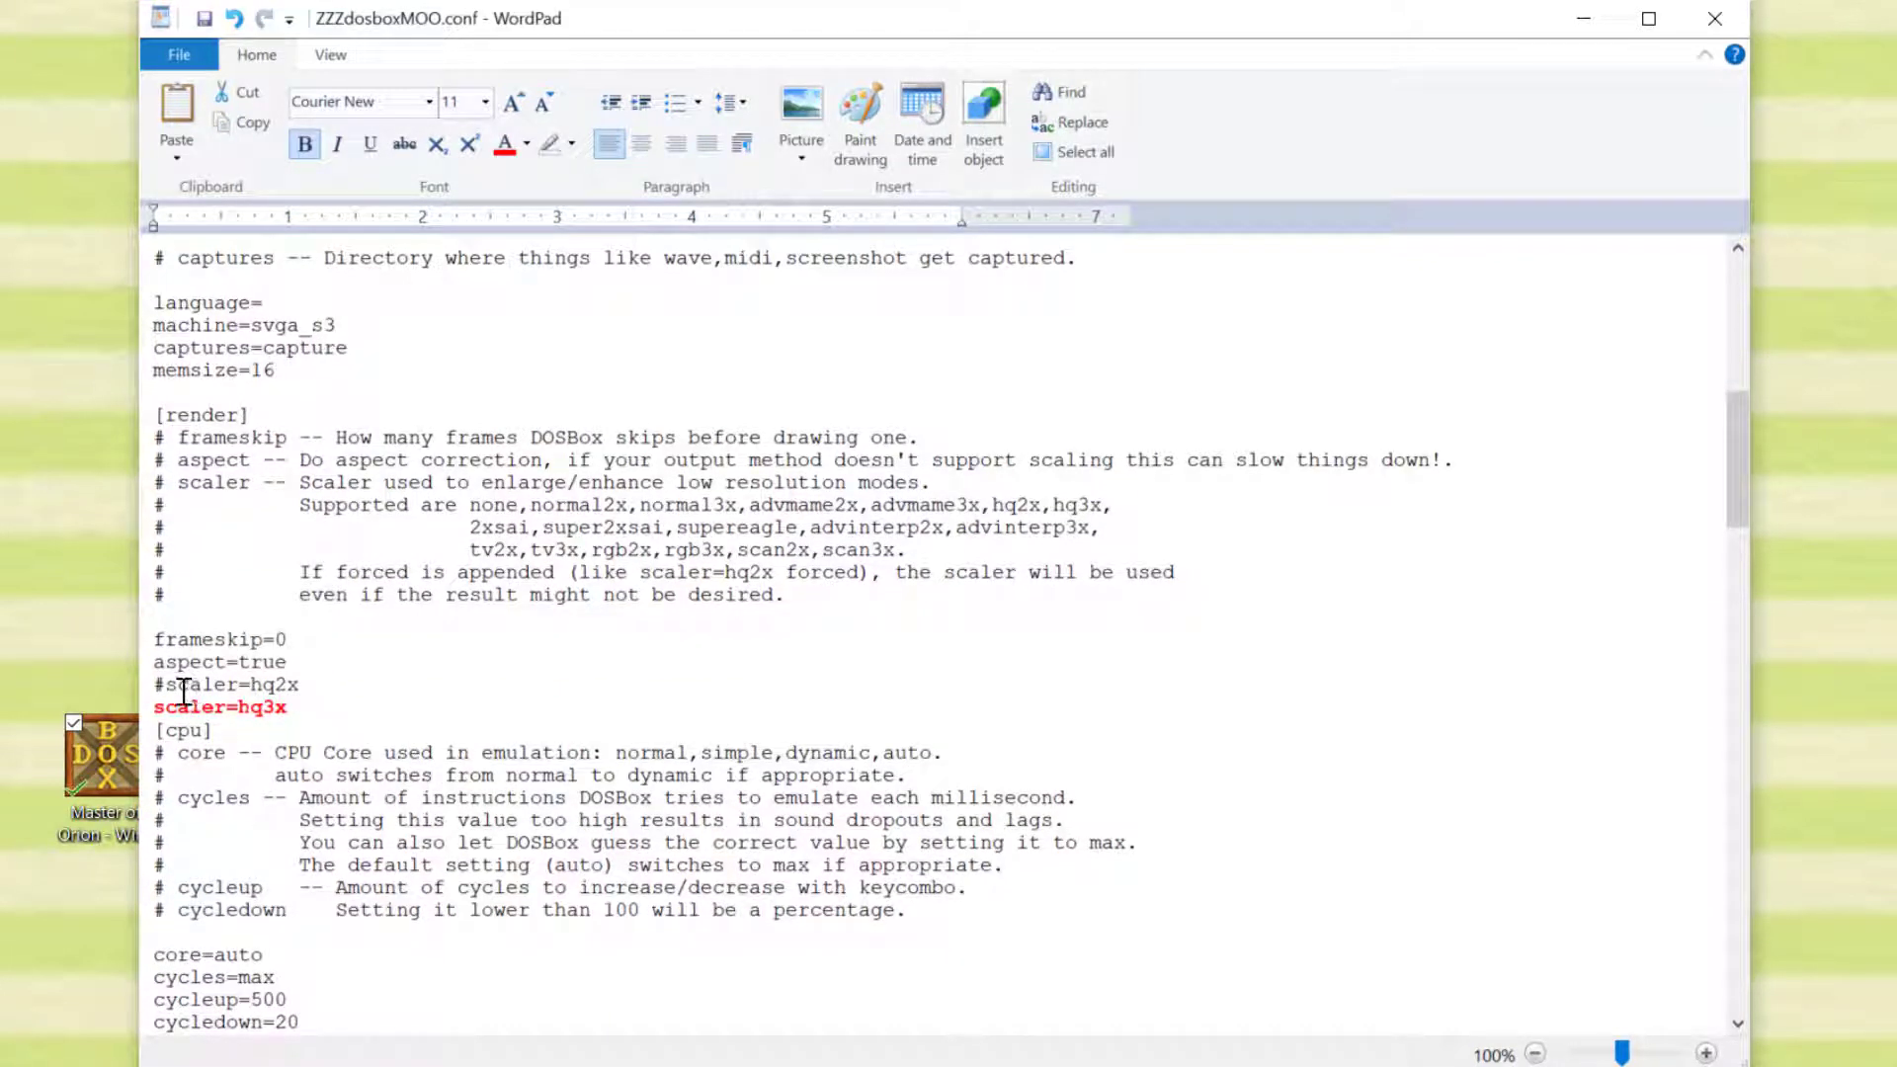
left_click_drag(165, 686, 299, 687)
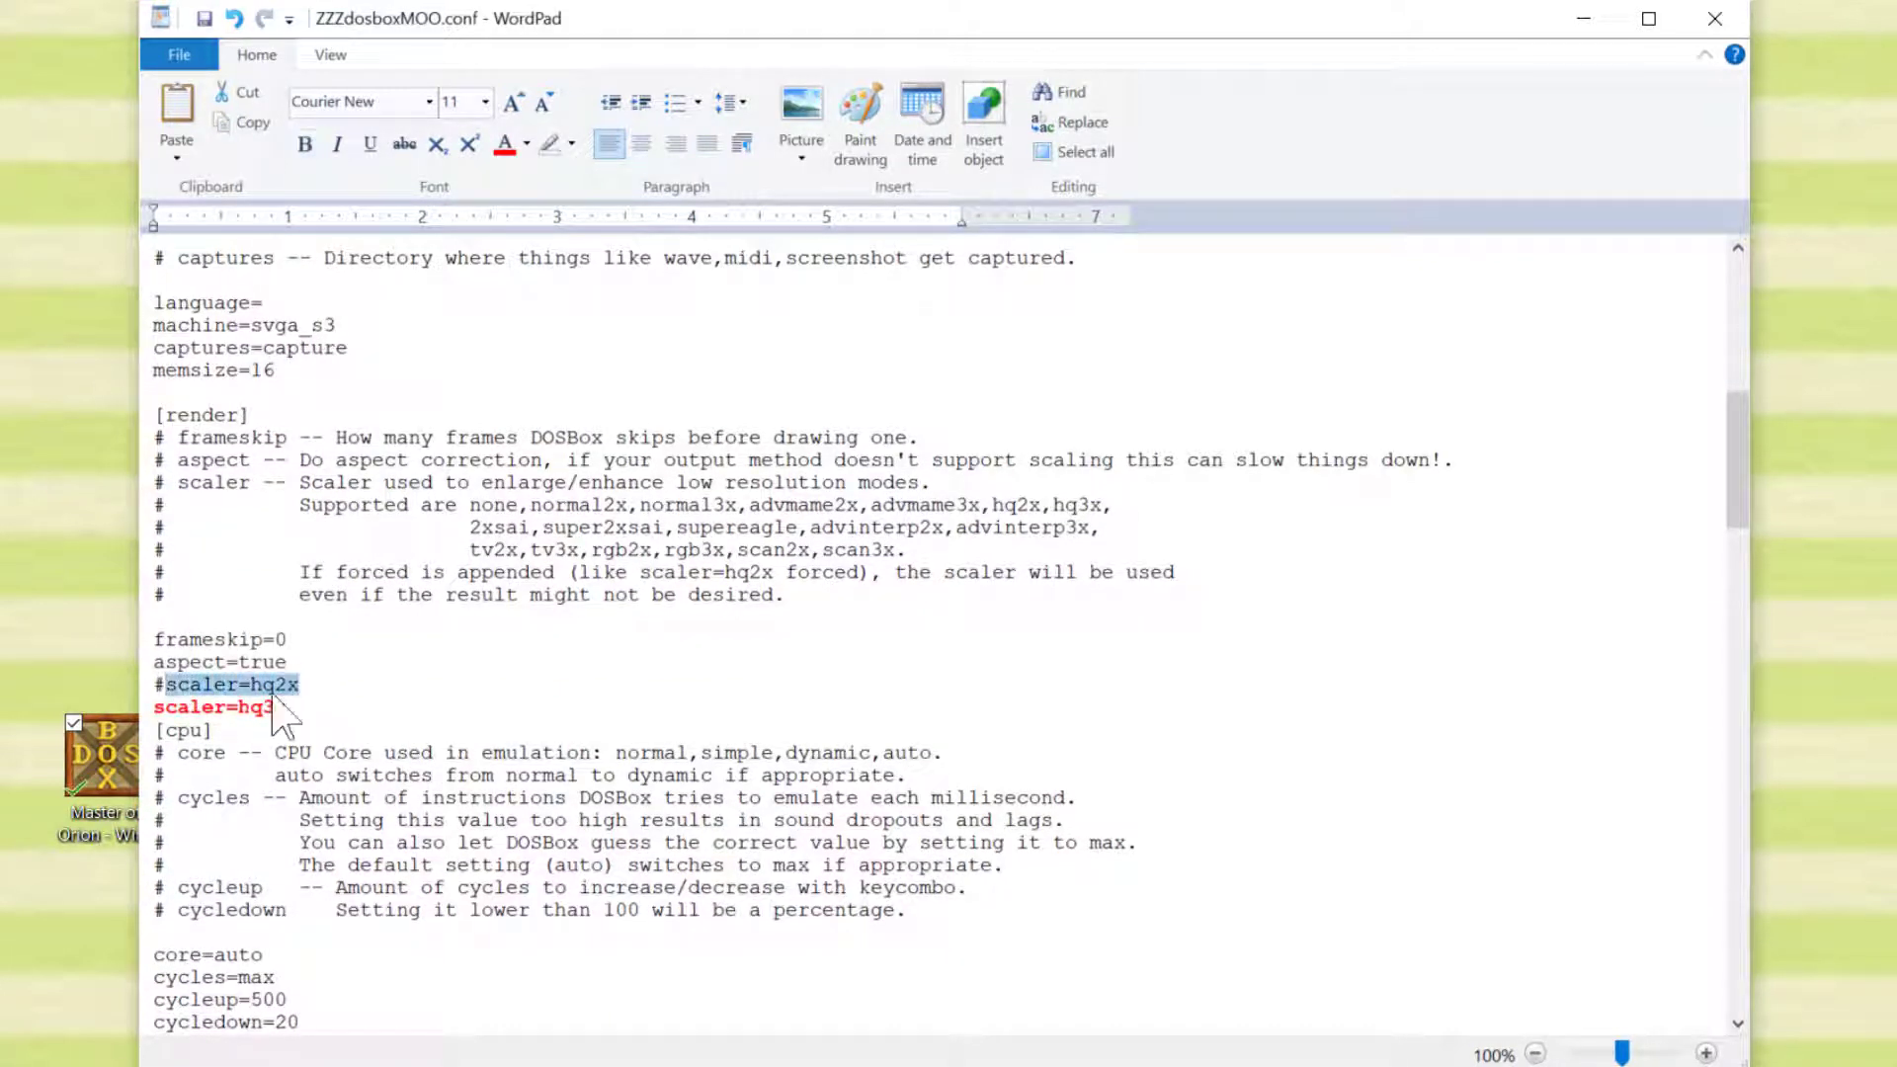
left_click_drag(154, 707, 296, 709)
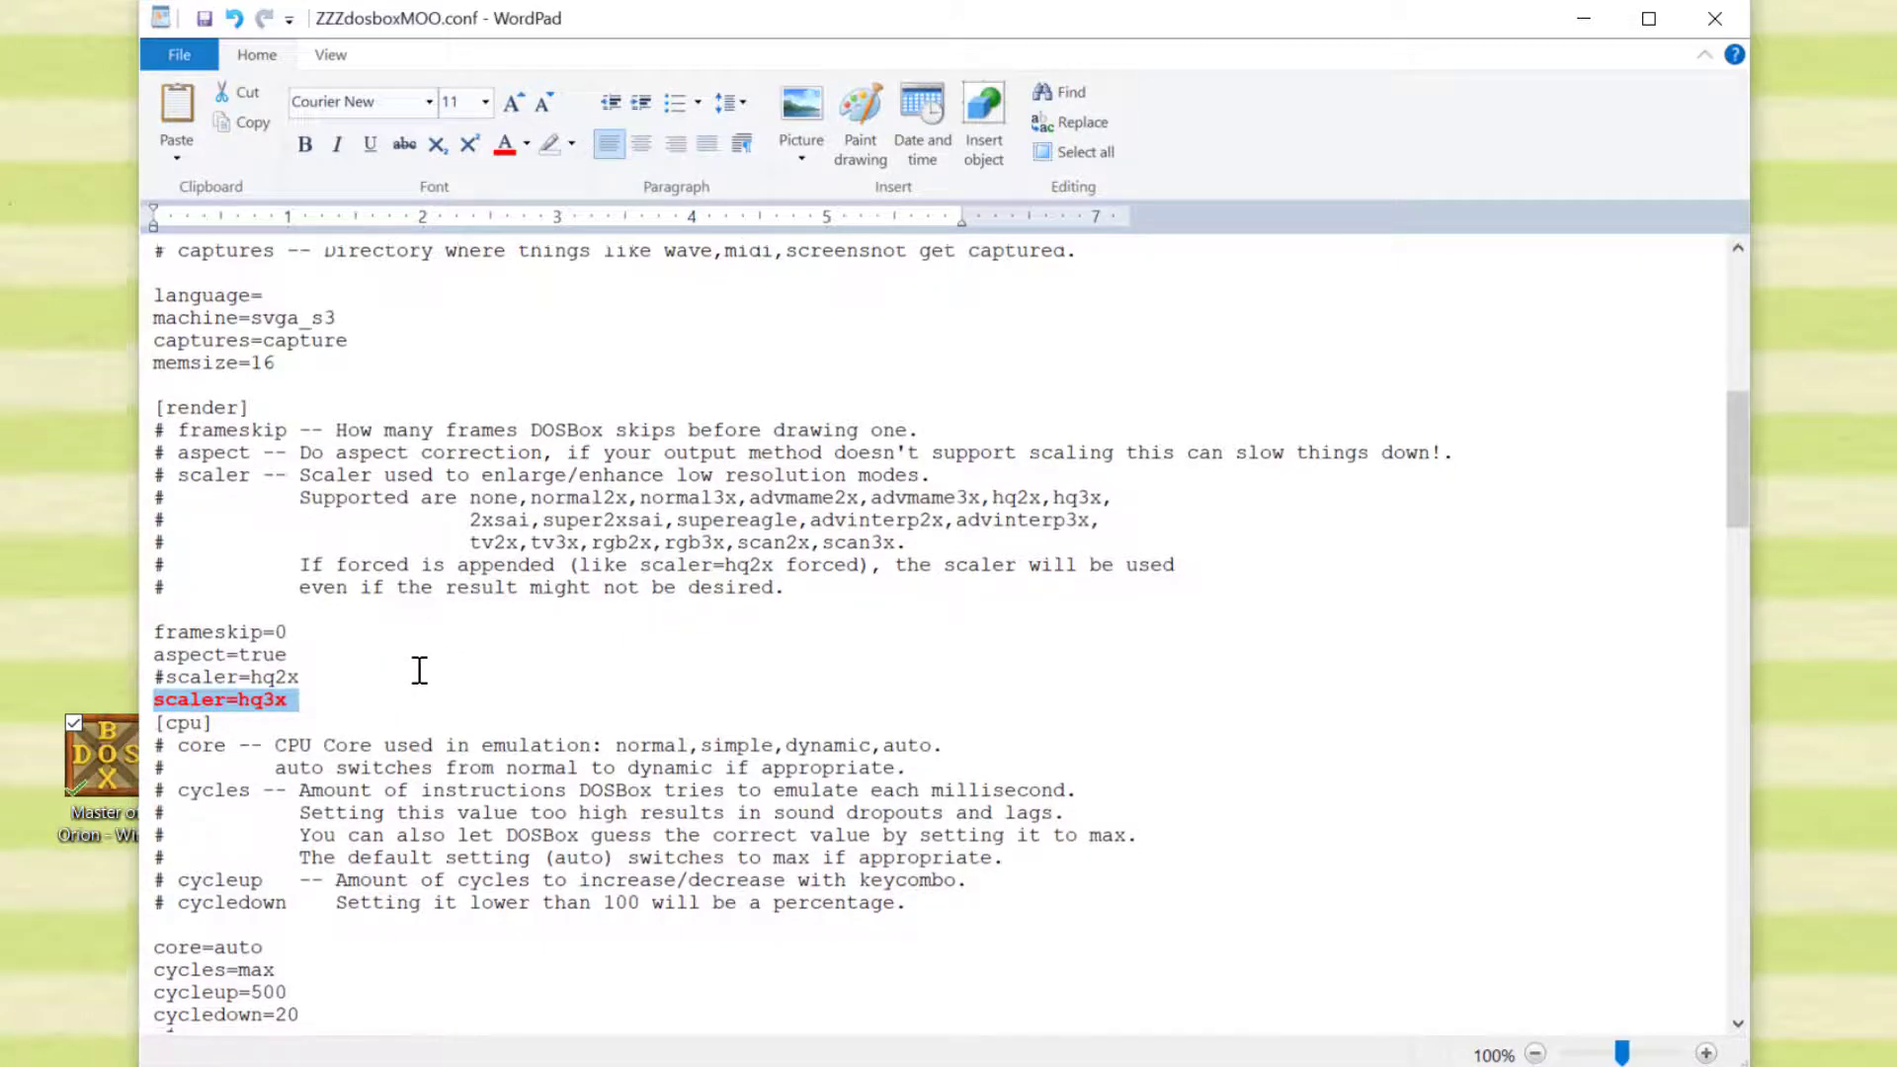
- Examine the startup commands in the [autoexec] section, from mount C "." through cls, orion.exe and exit
scroll(408, 662, "down", 3)
scroll(408, 662, "down", 14)
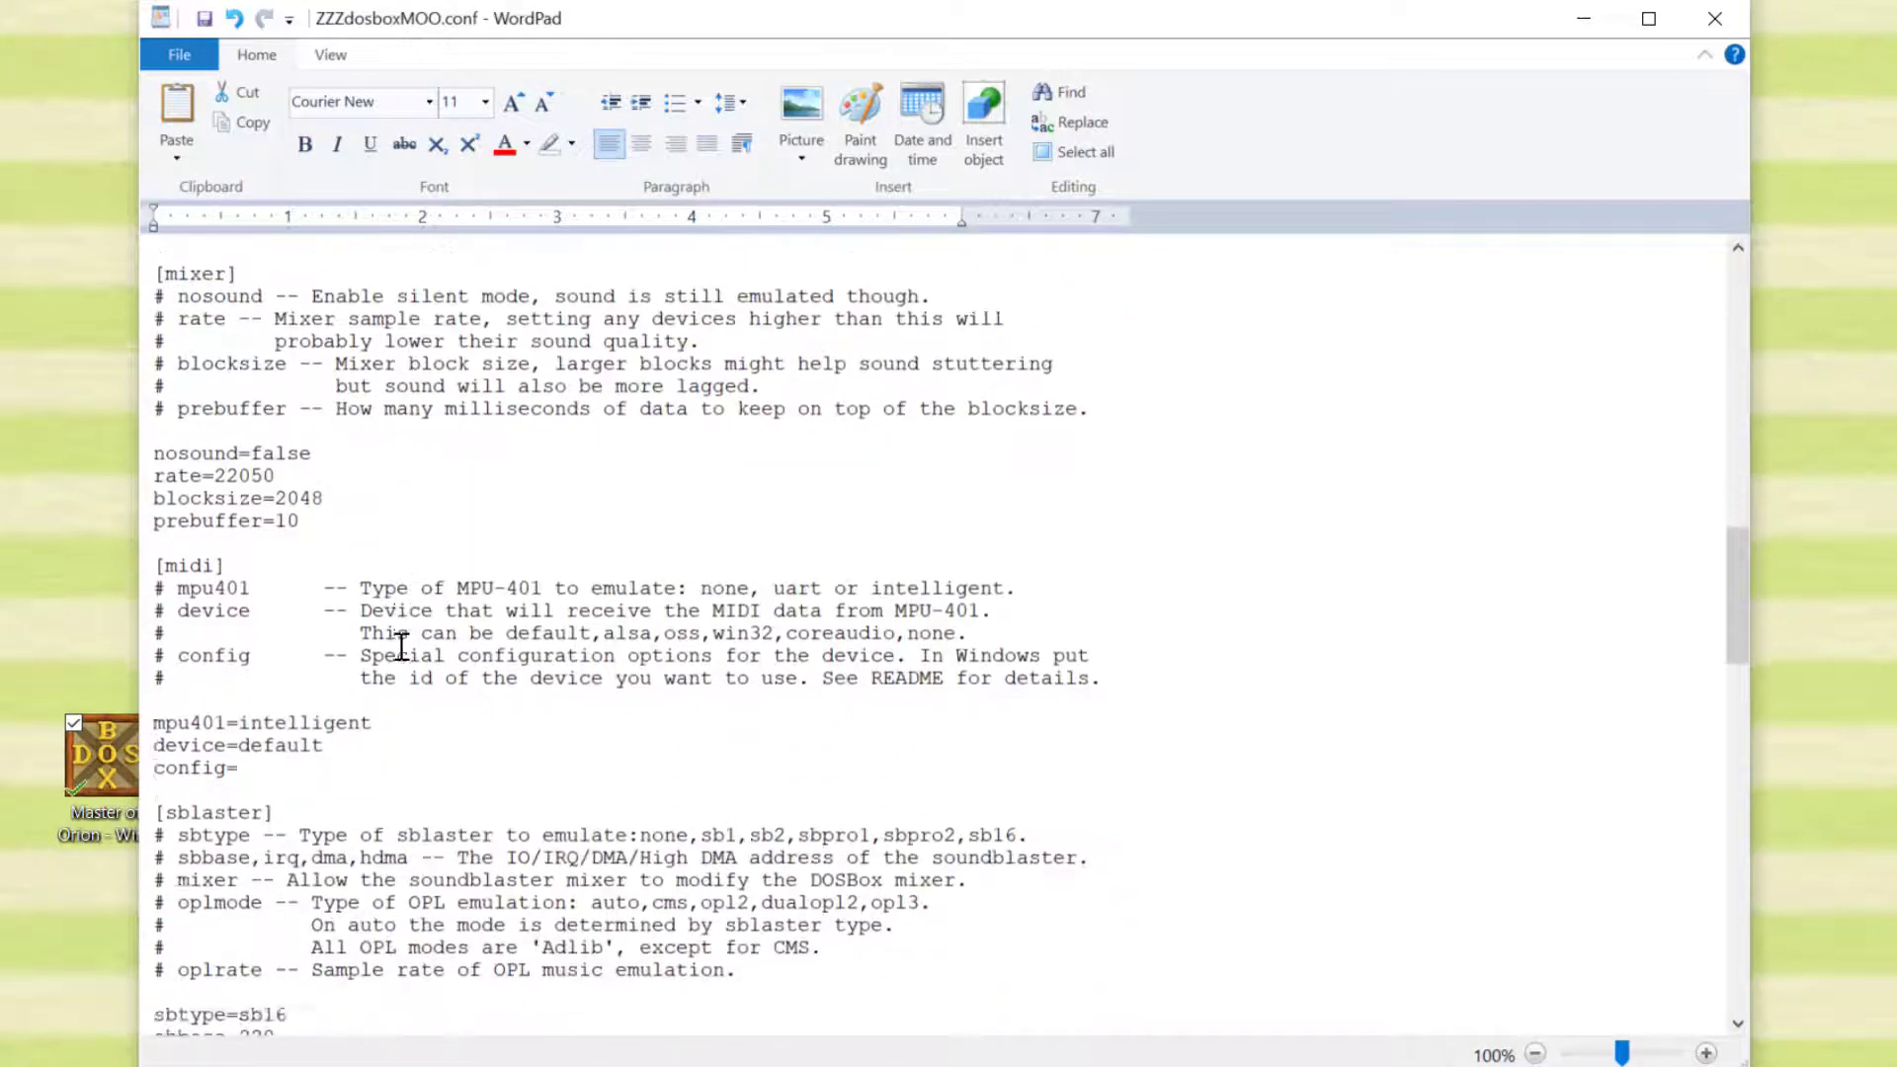
scroll(399, 644, "down", 20)
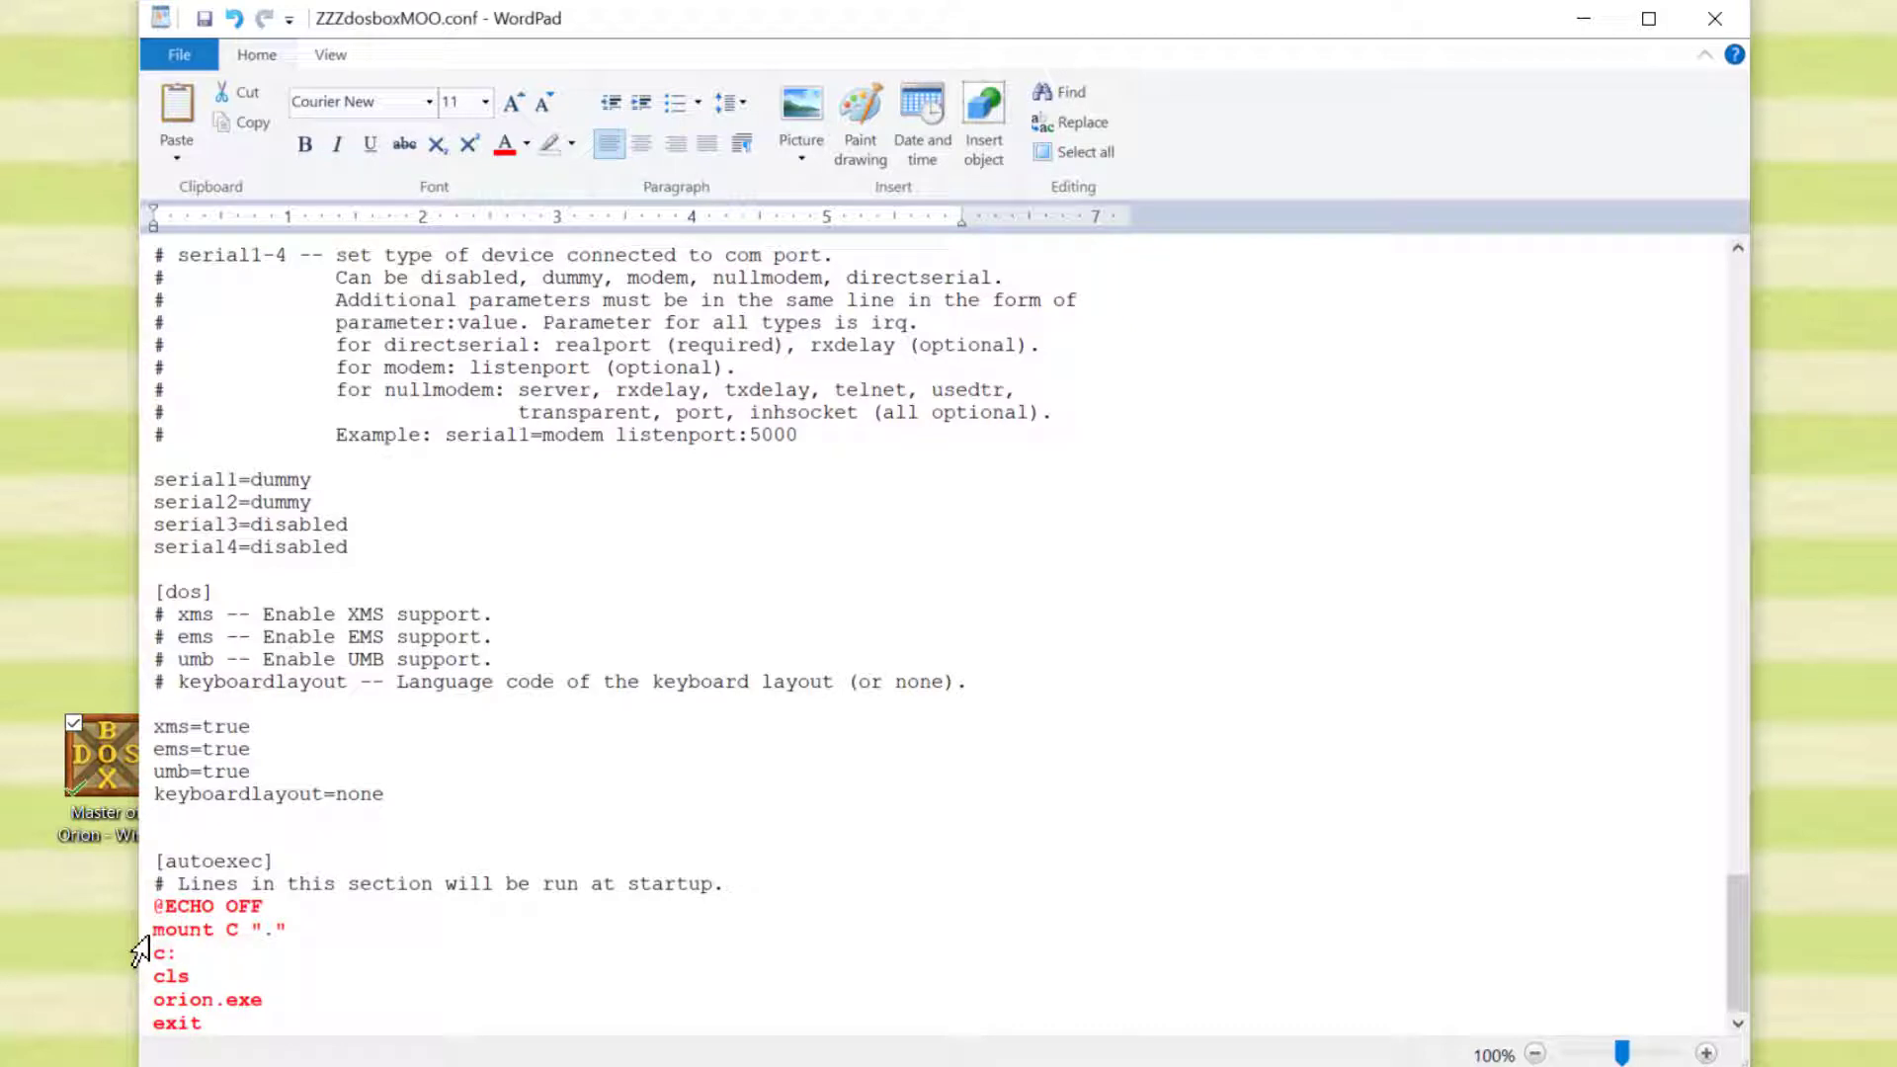
left_click(153, 929)
left_click(296, 926, "shift")
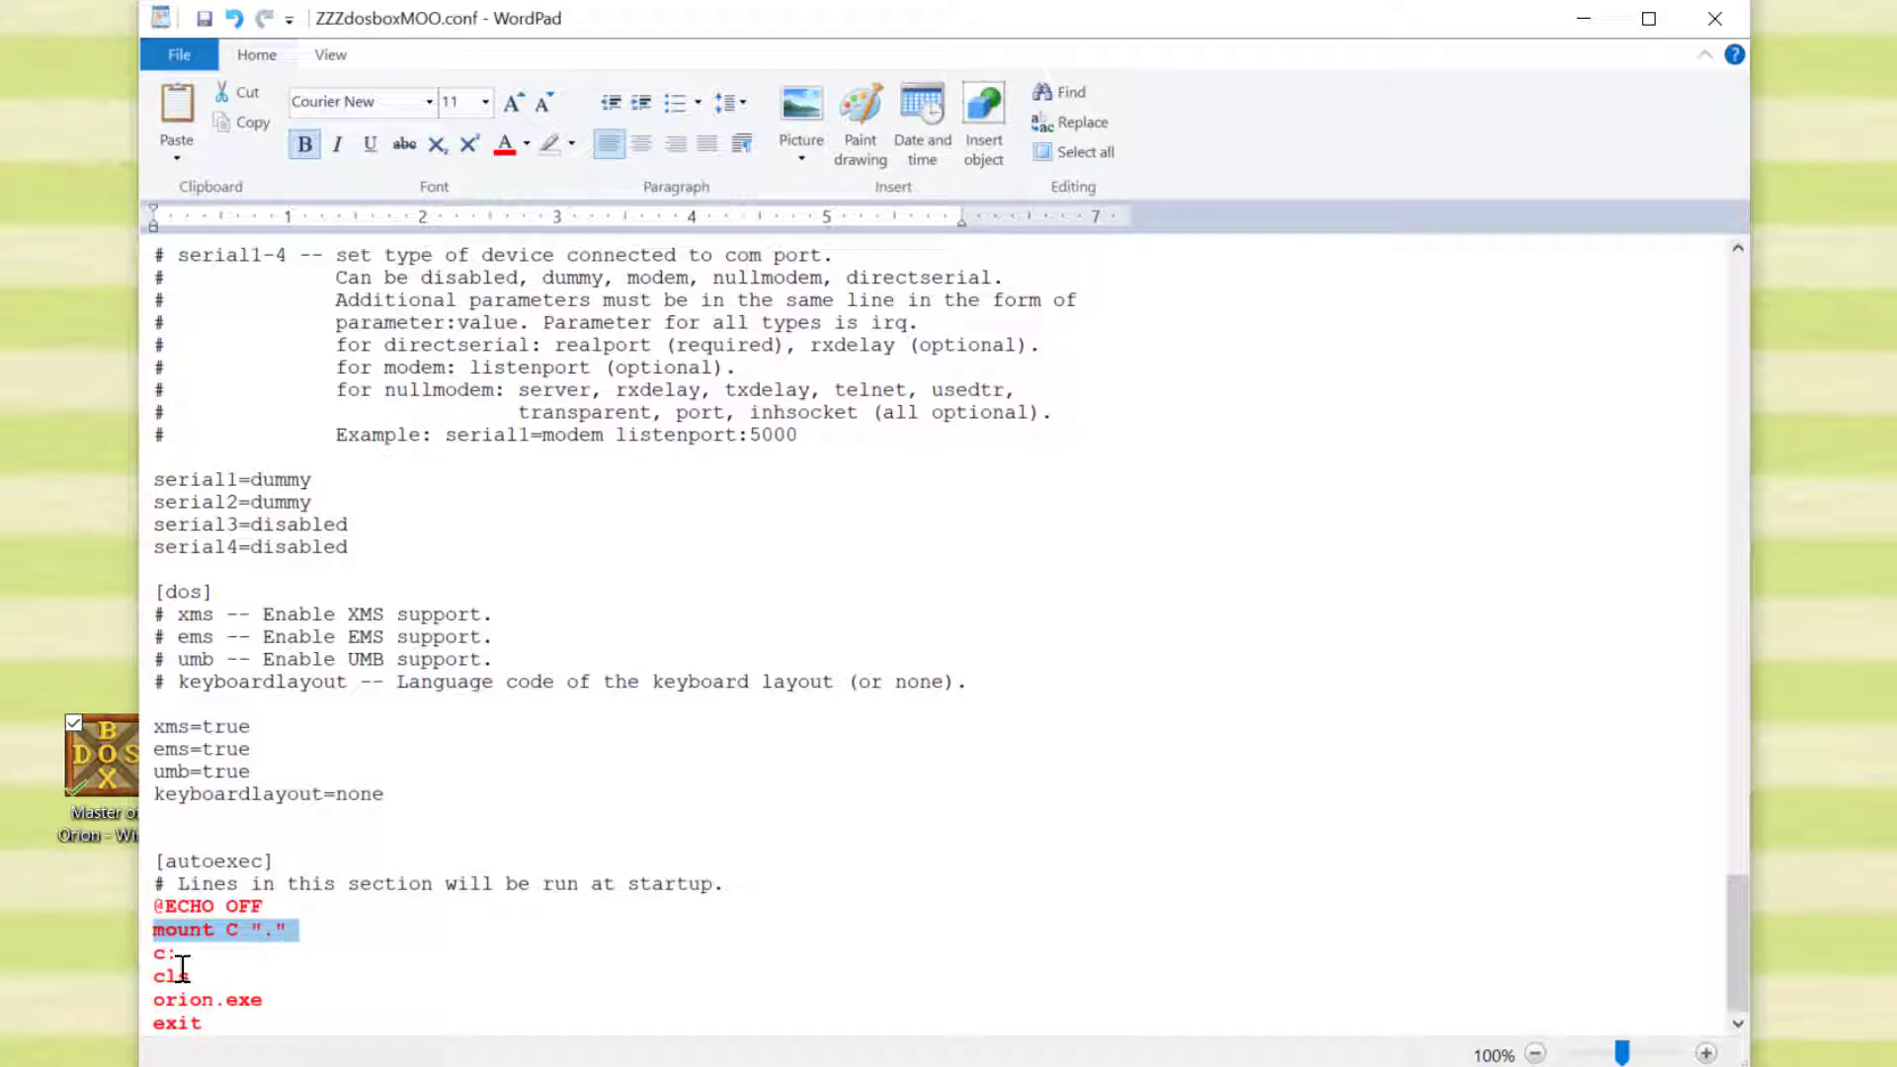
mouse_move(182, 955)
left_mouse_down()
mouse_move(159, 953)
mouse_move(187, 980)
mouse_move(161, 978)
left_mouse_up()
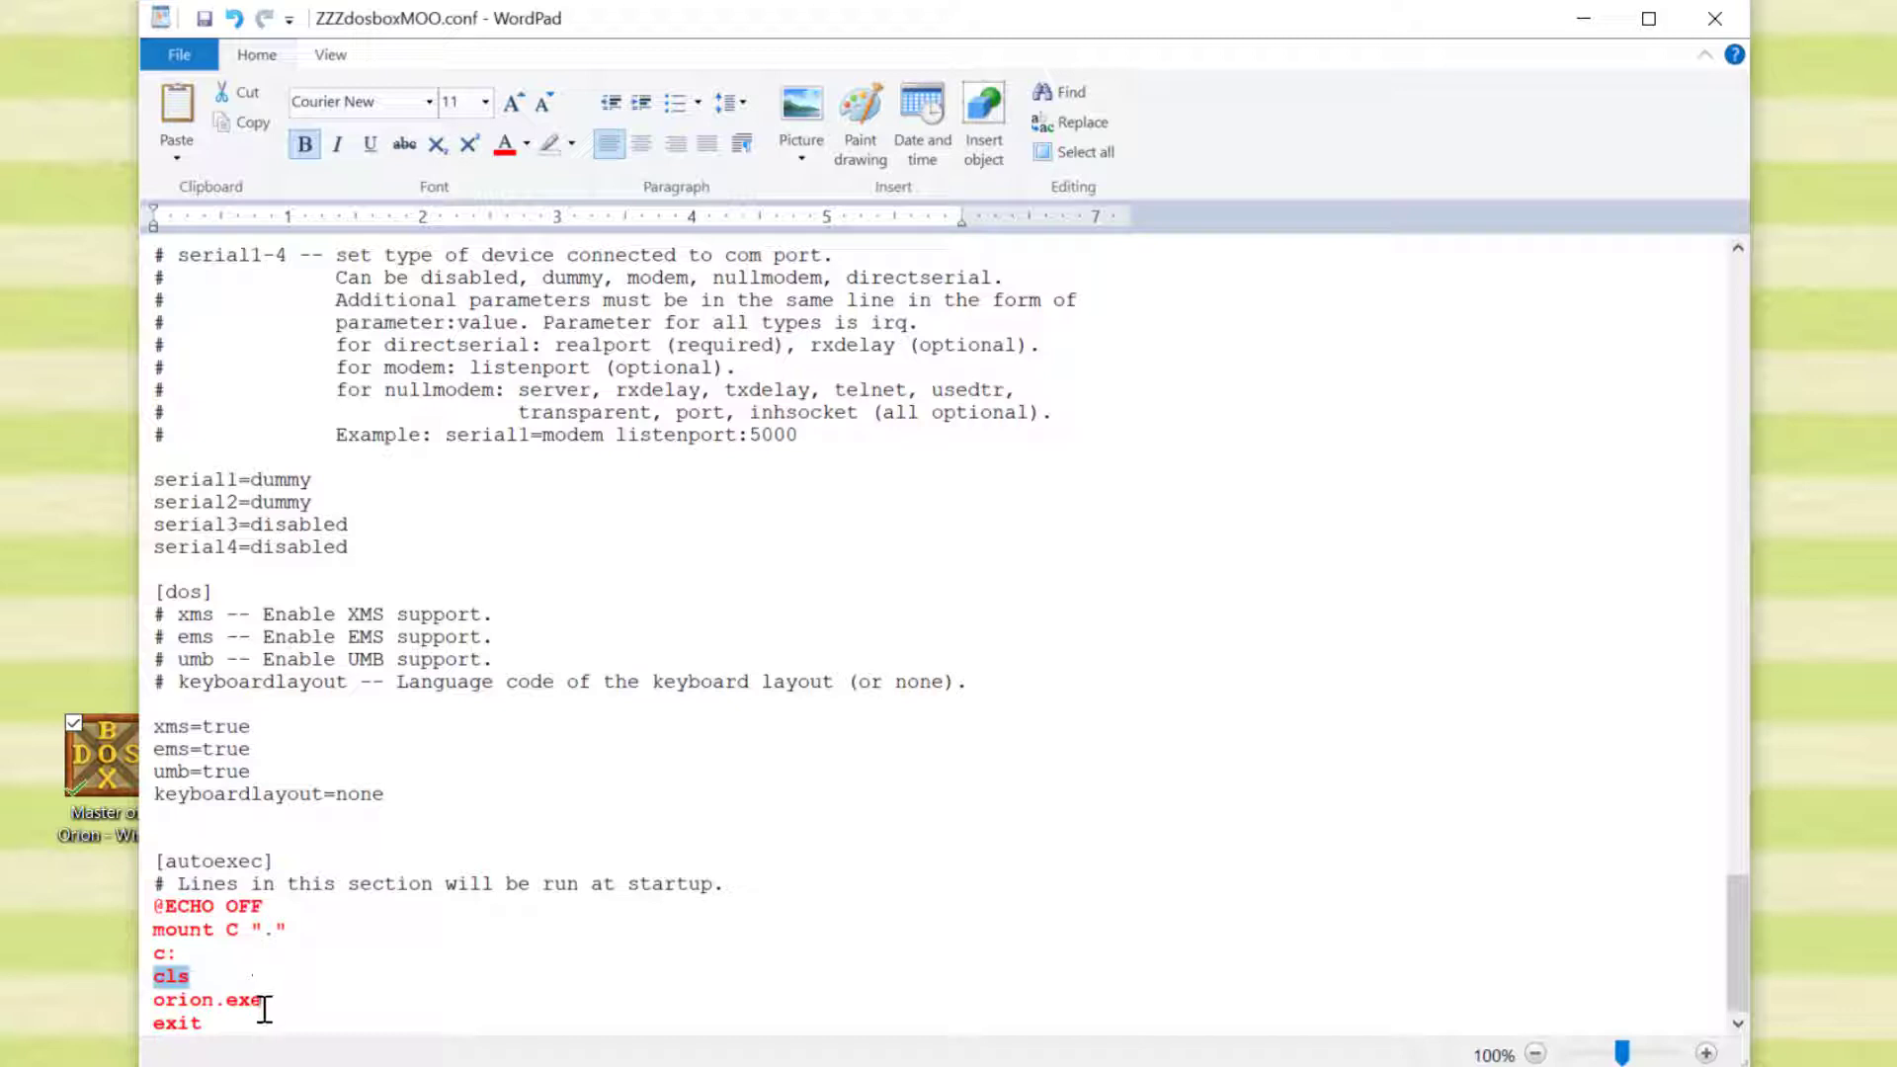
left_click_drag(259, 1000, 154, 1002)
left_click(203, 1023)
double_click(180, 1023)
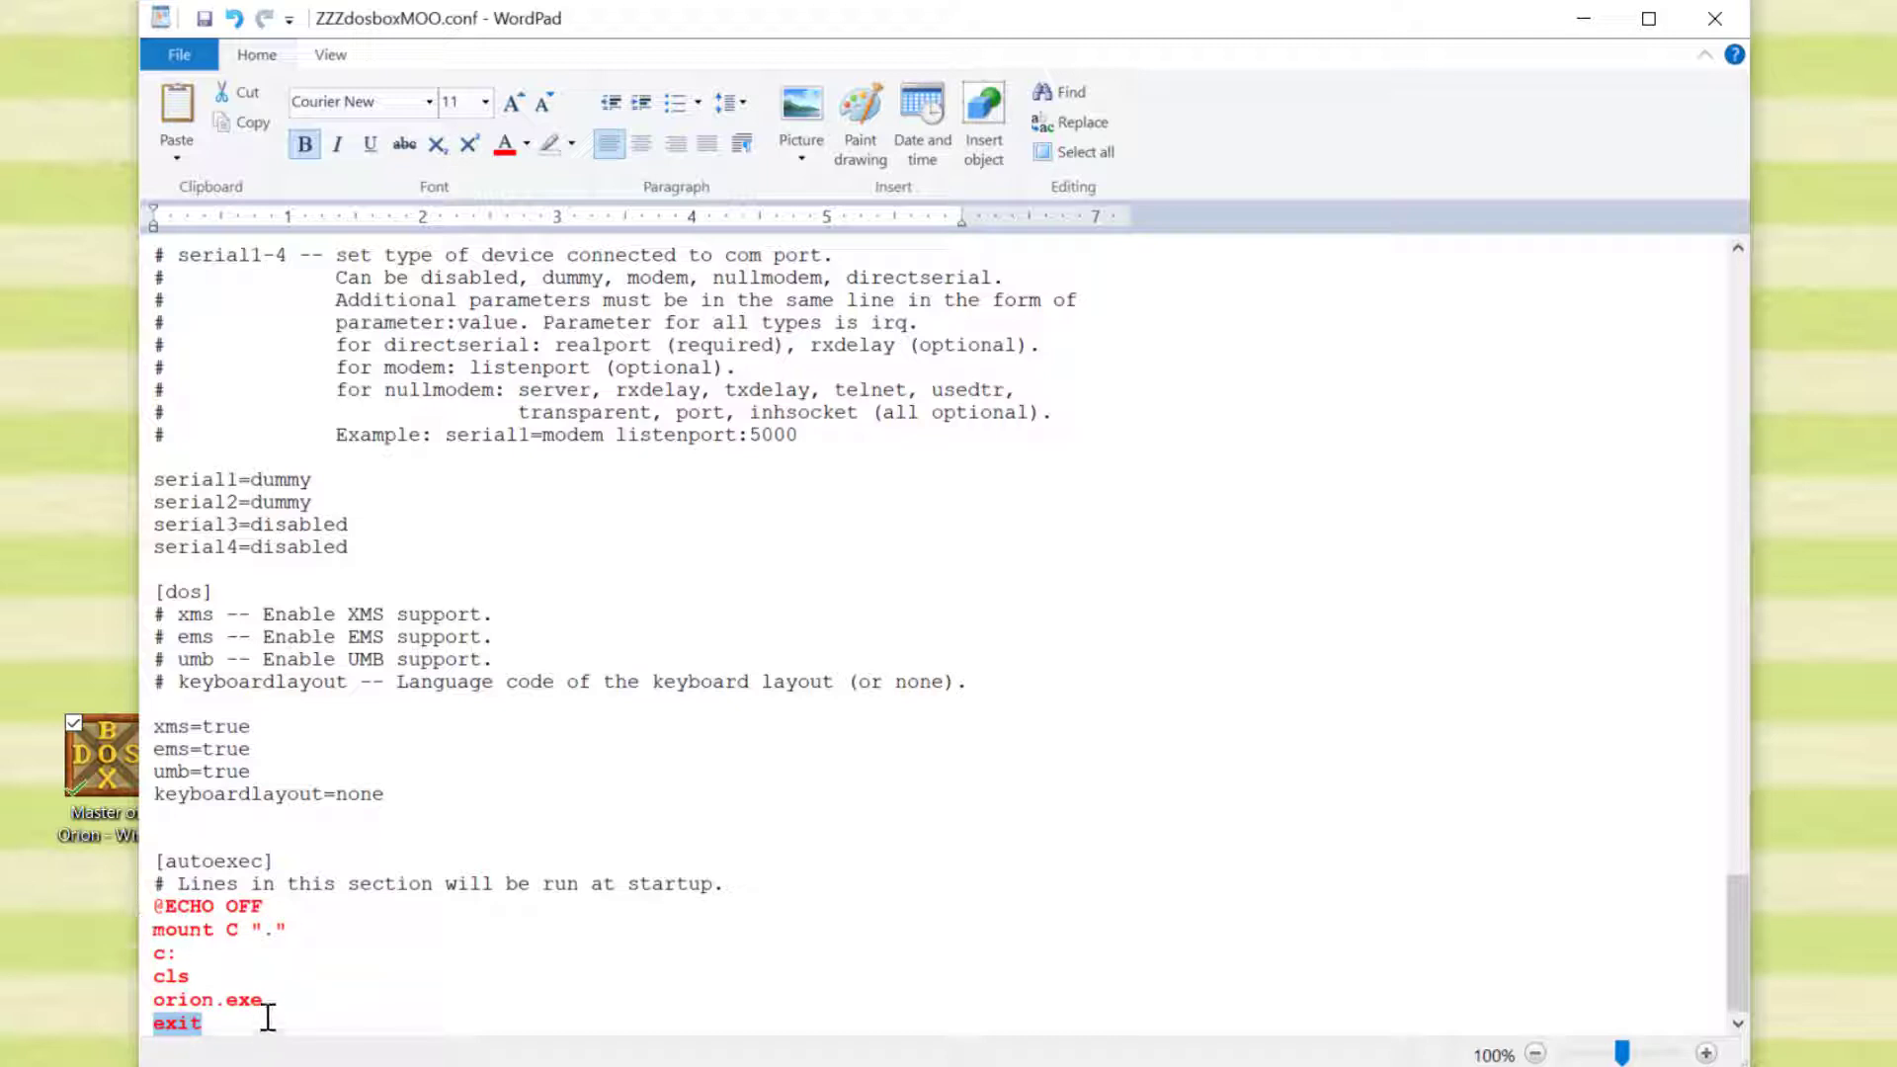
left_click_drag(267, 1000, 155, 1000)
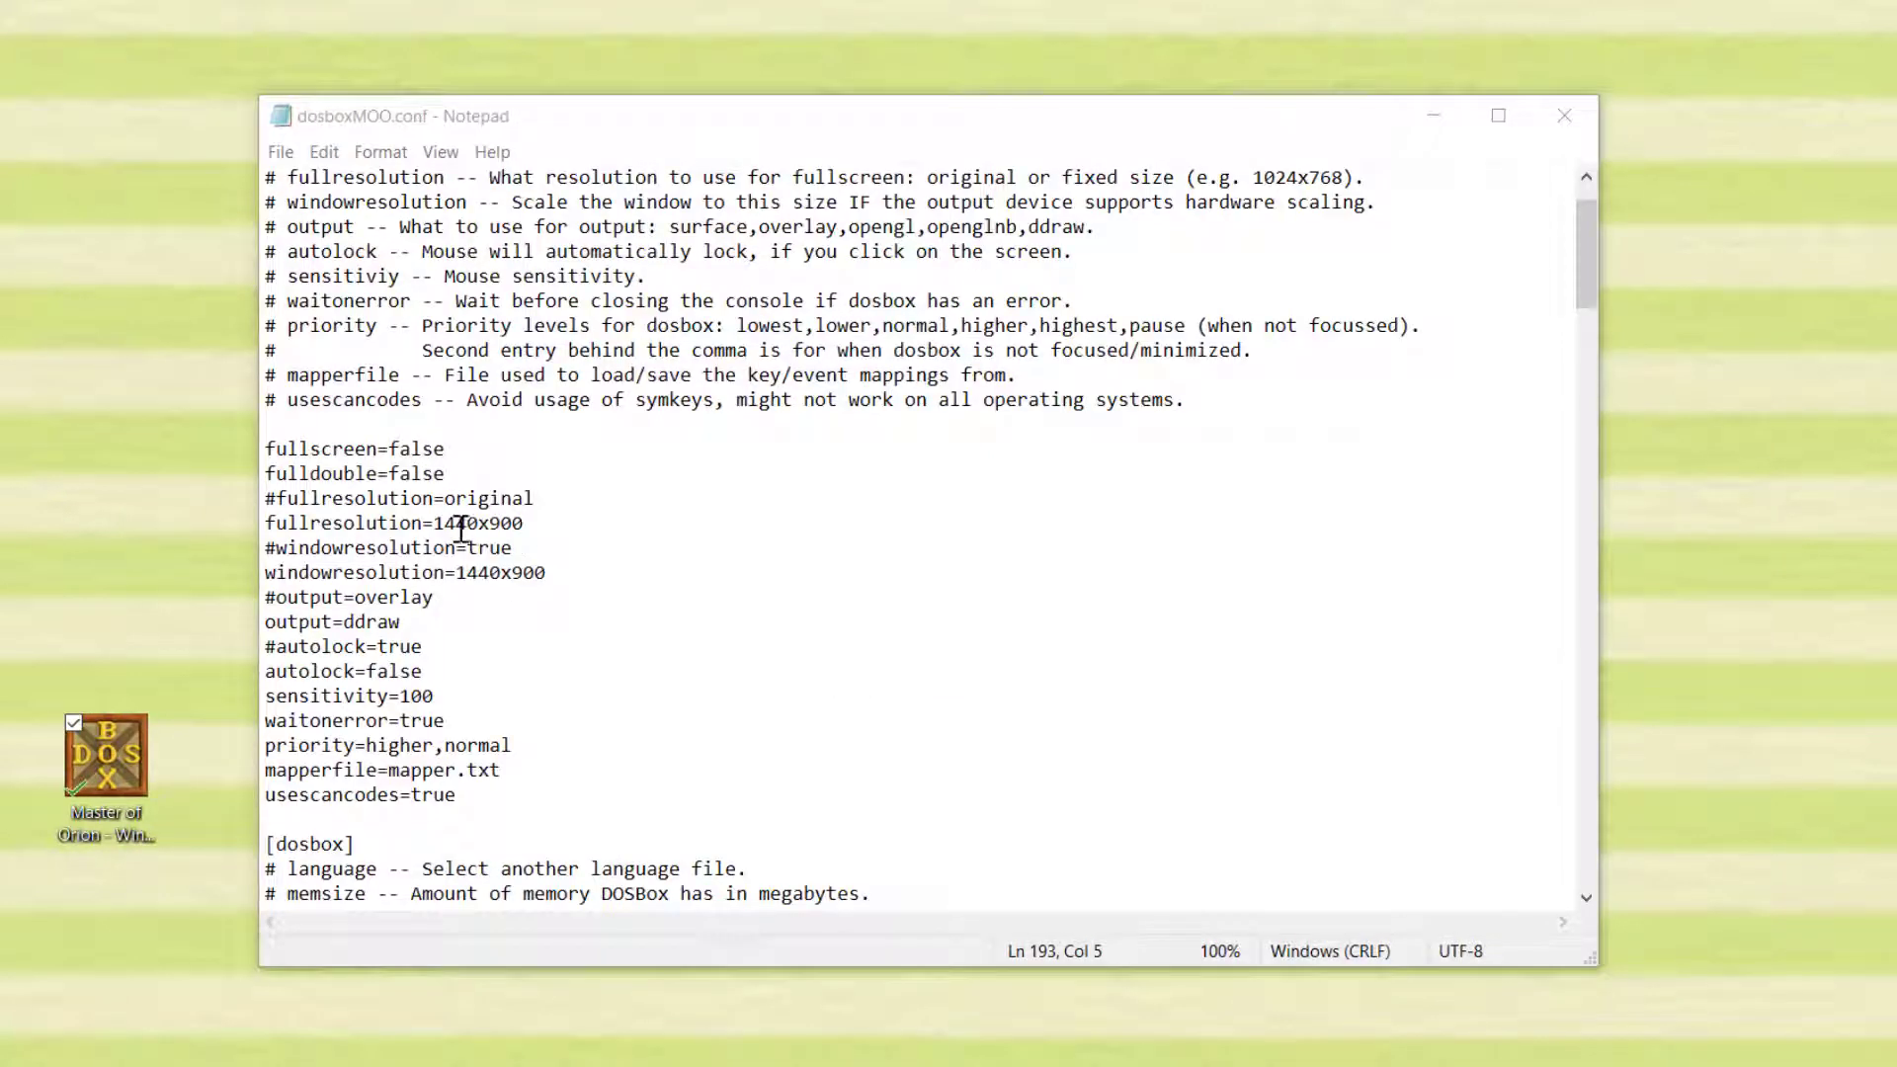
- Check the resolution, autolock and [autoexec] lines in dosboxMOO.conf in Notepad, and minimize its window
left_click_drag(531, 523, 255, 527)
left_click_drag(435, 597, 557, 571)
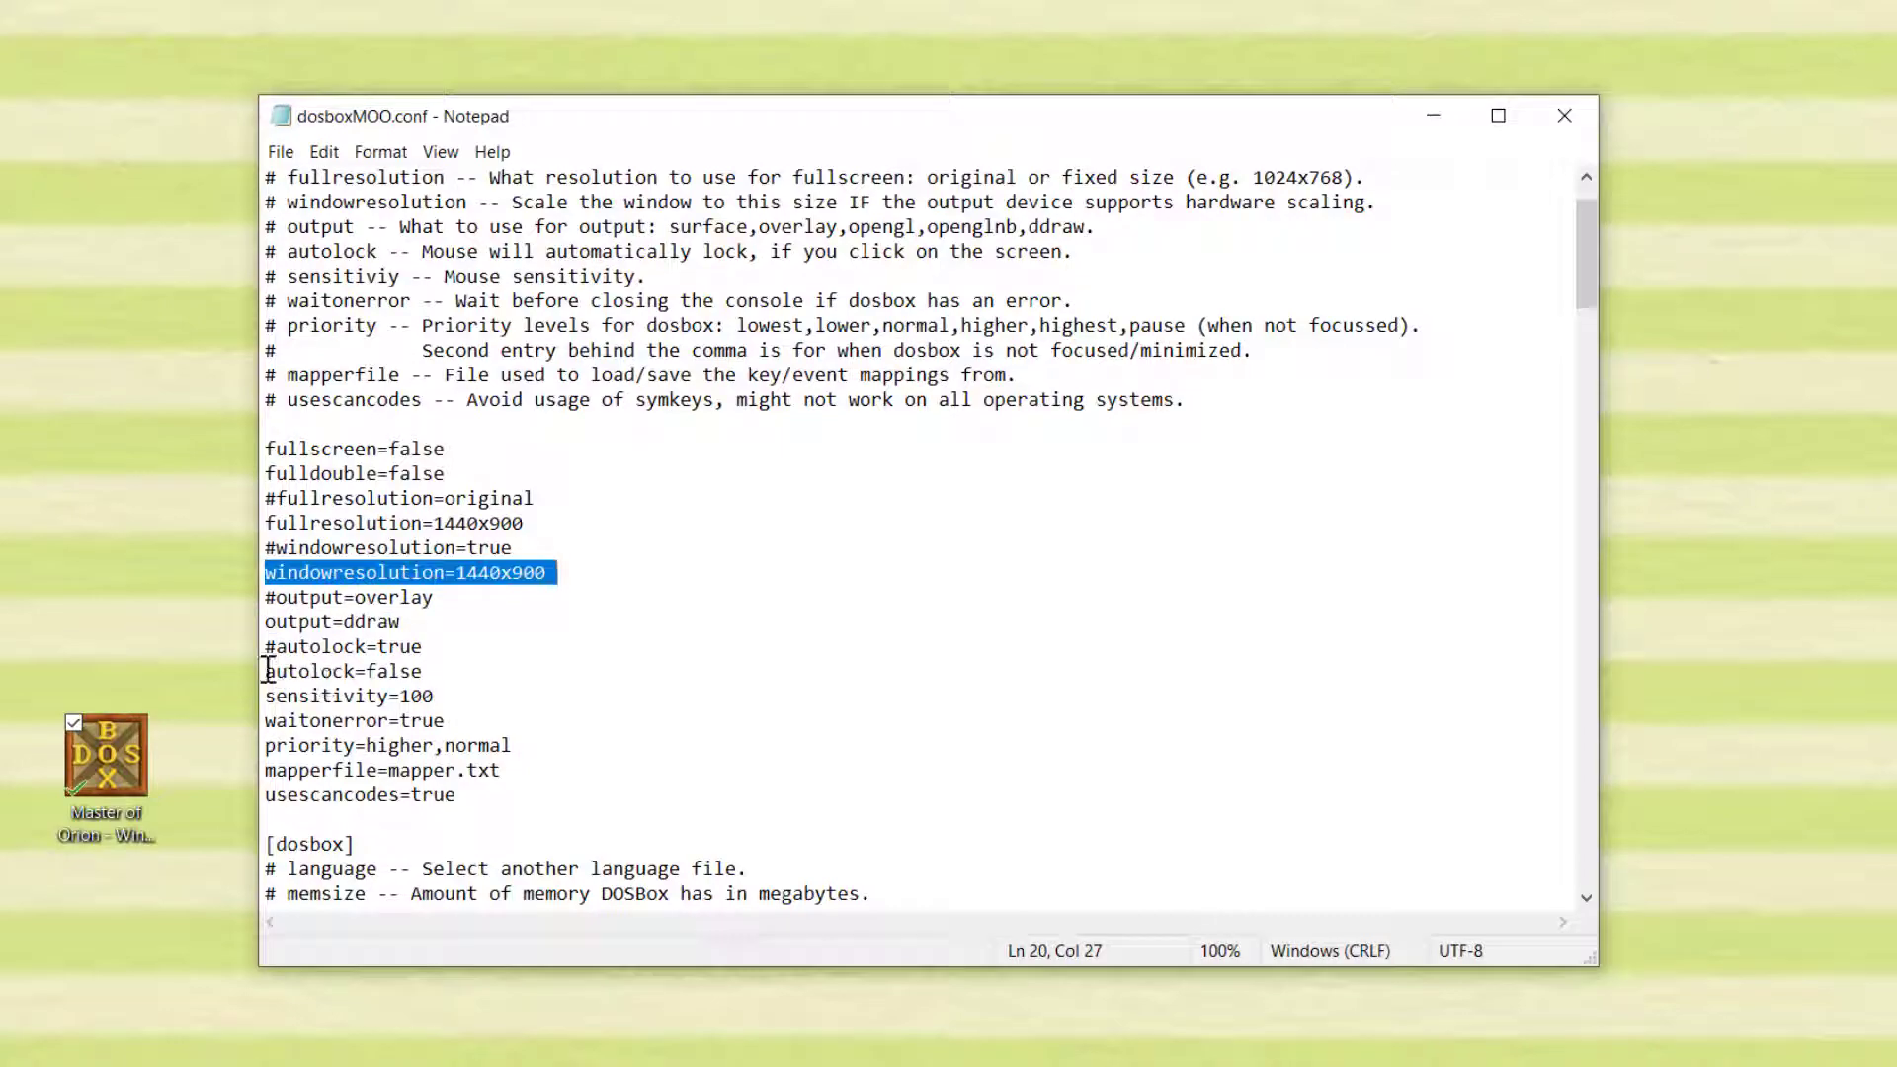
left_click_drag(267, 671, 423, 672)
scroll(501, 815, "down", 8)
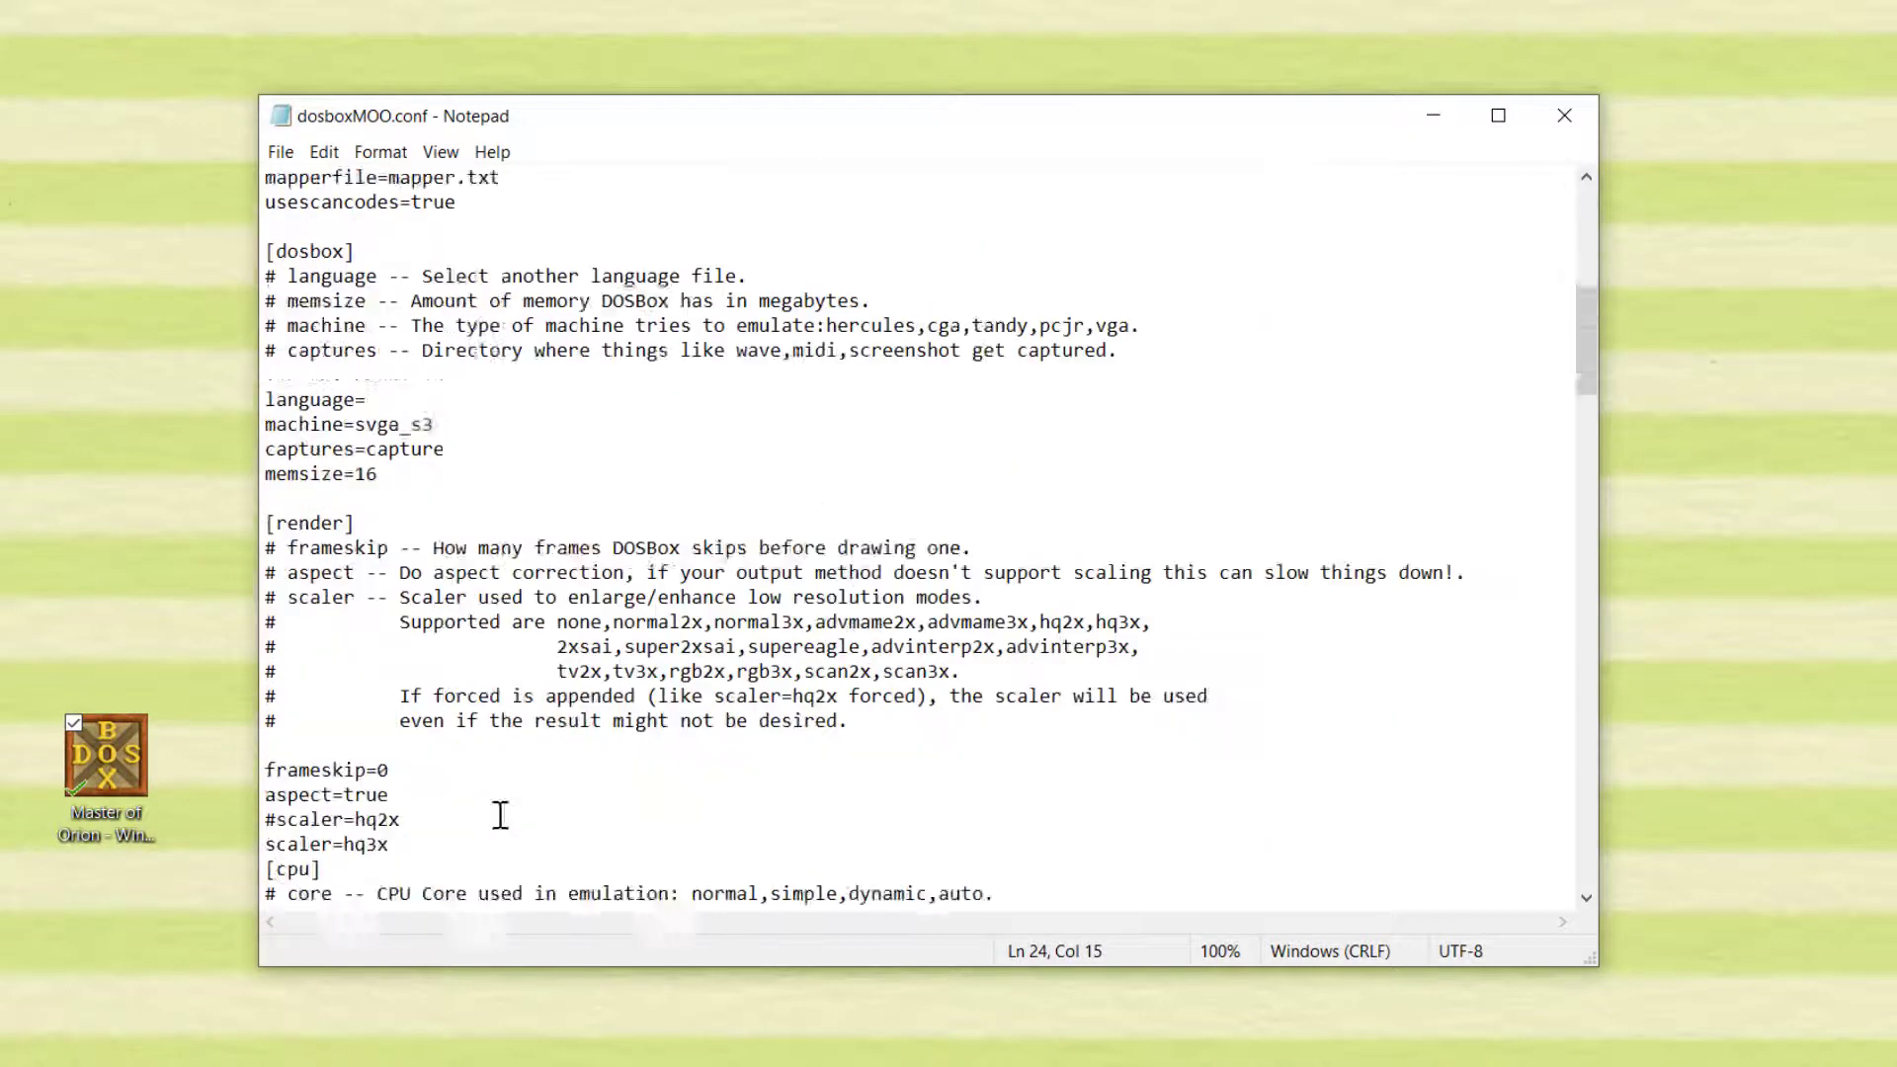
scroll(501, 815, "down", 20)
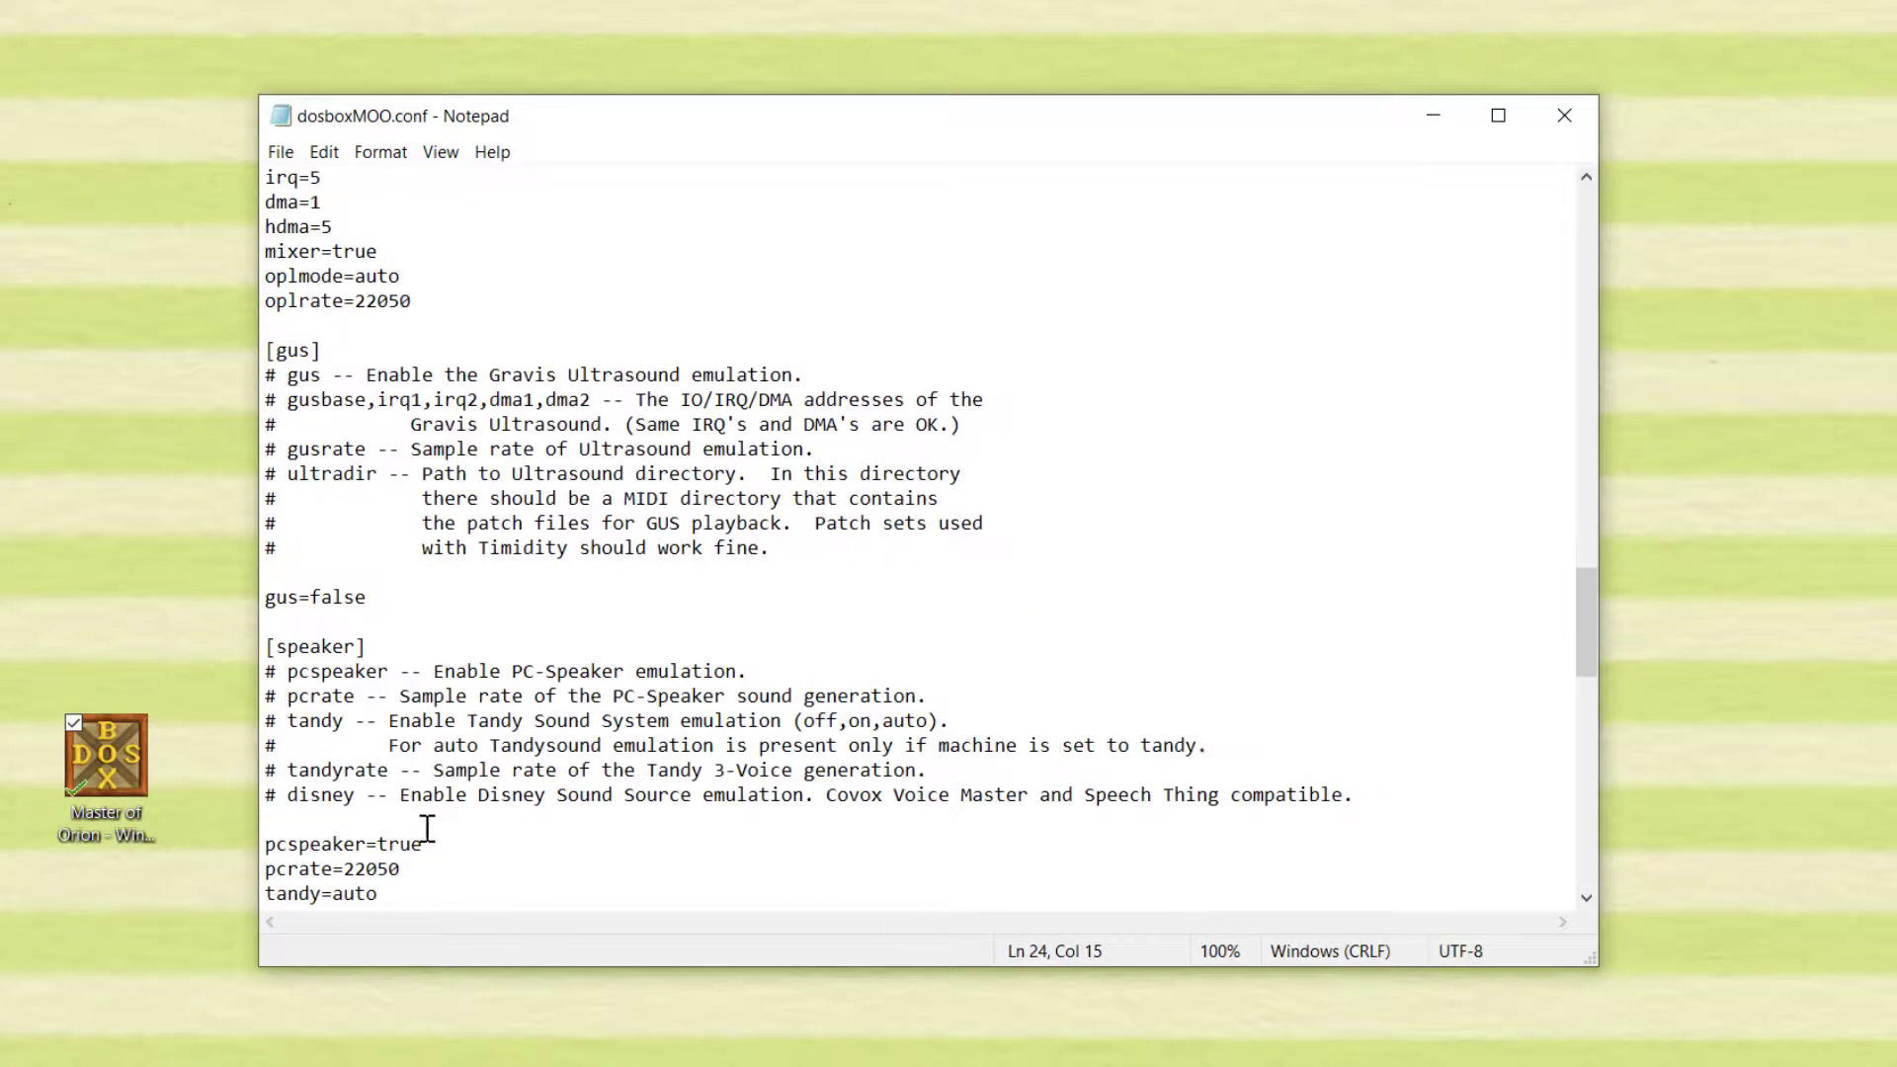
scroll(426, 828, "down", 20)
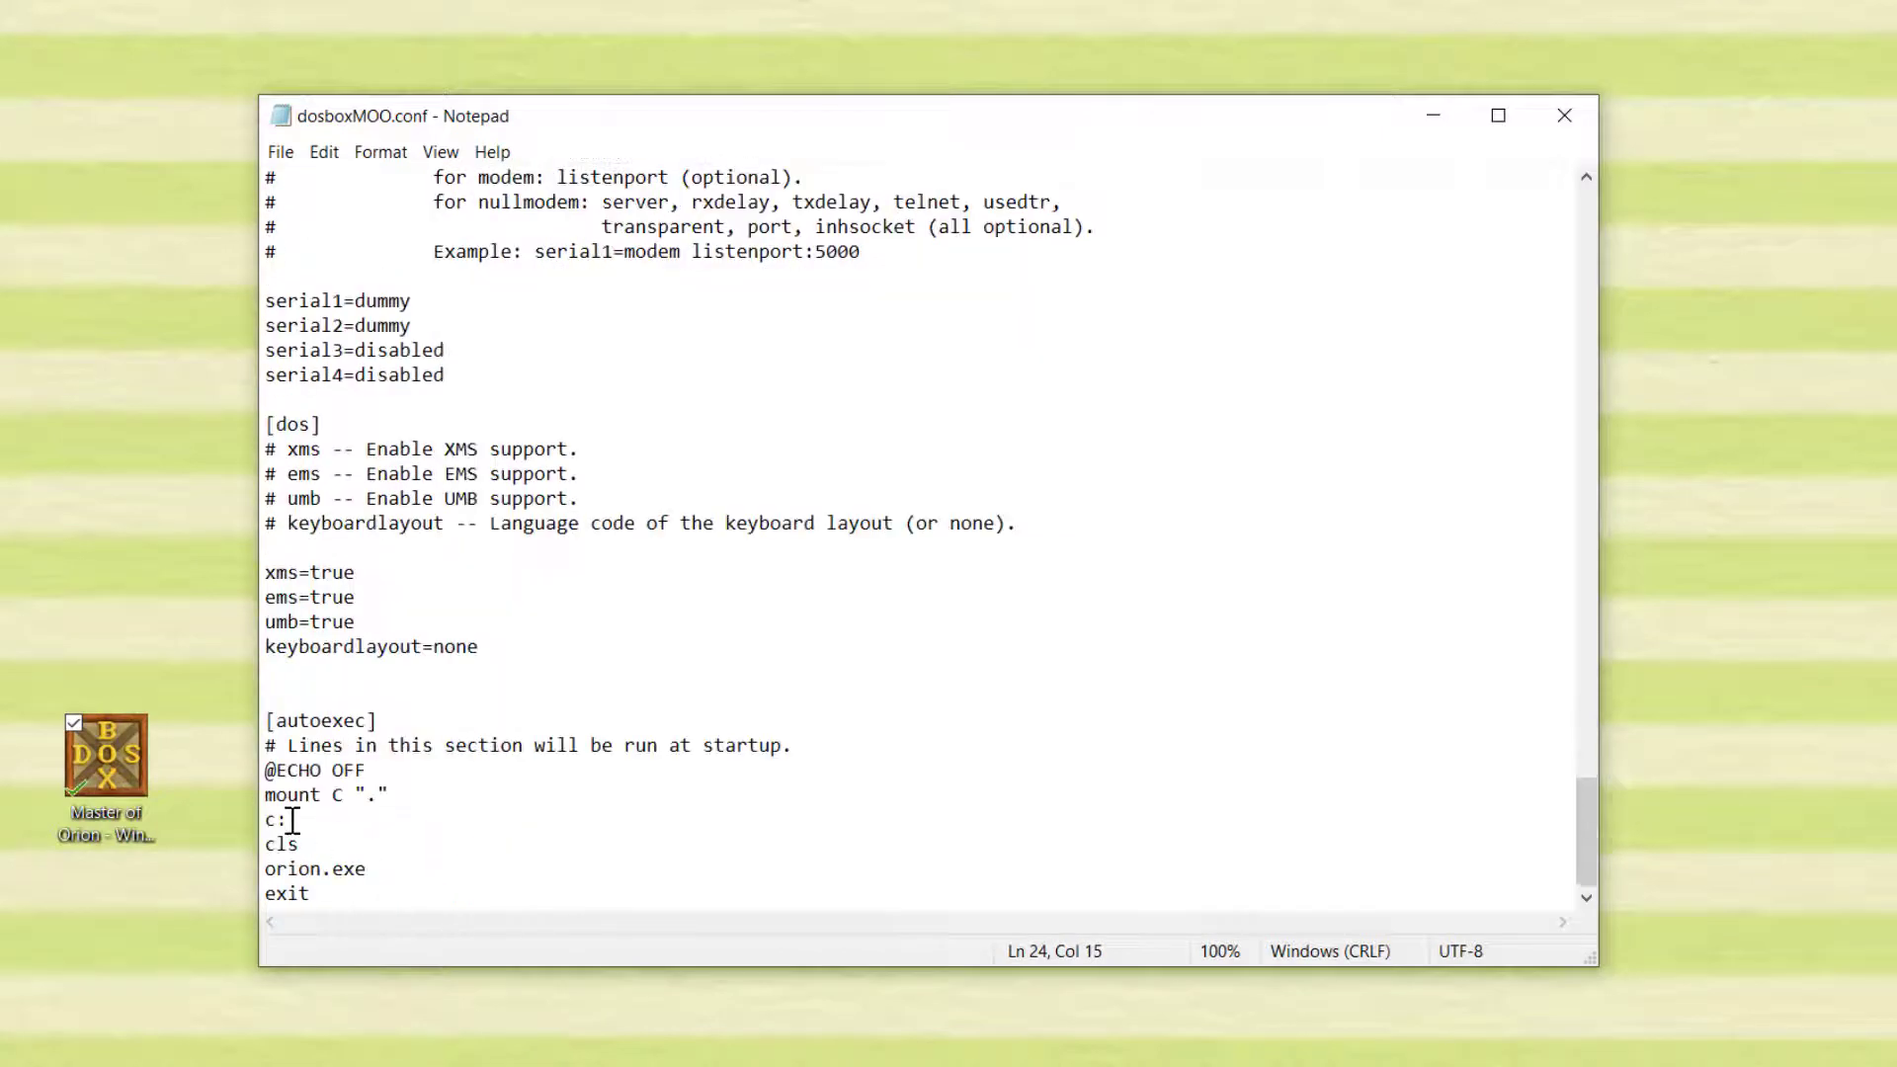
left_click_drag(283, 798, 394, 796)
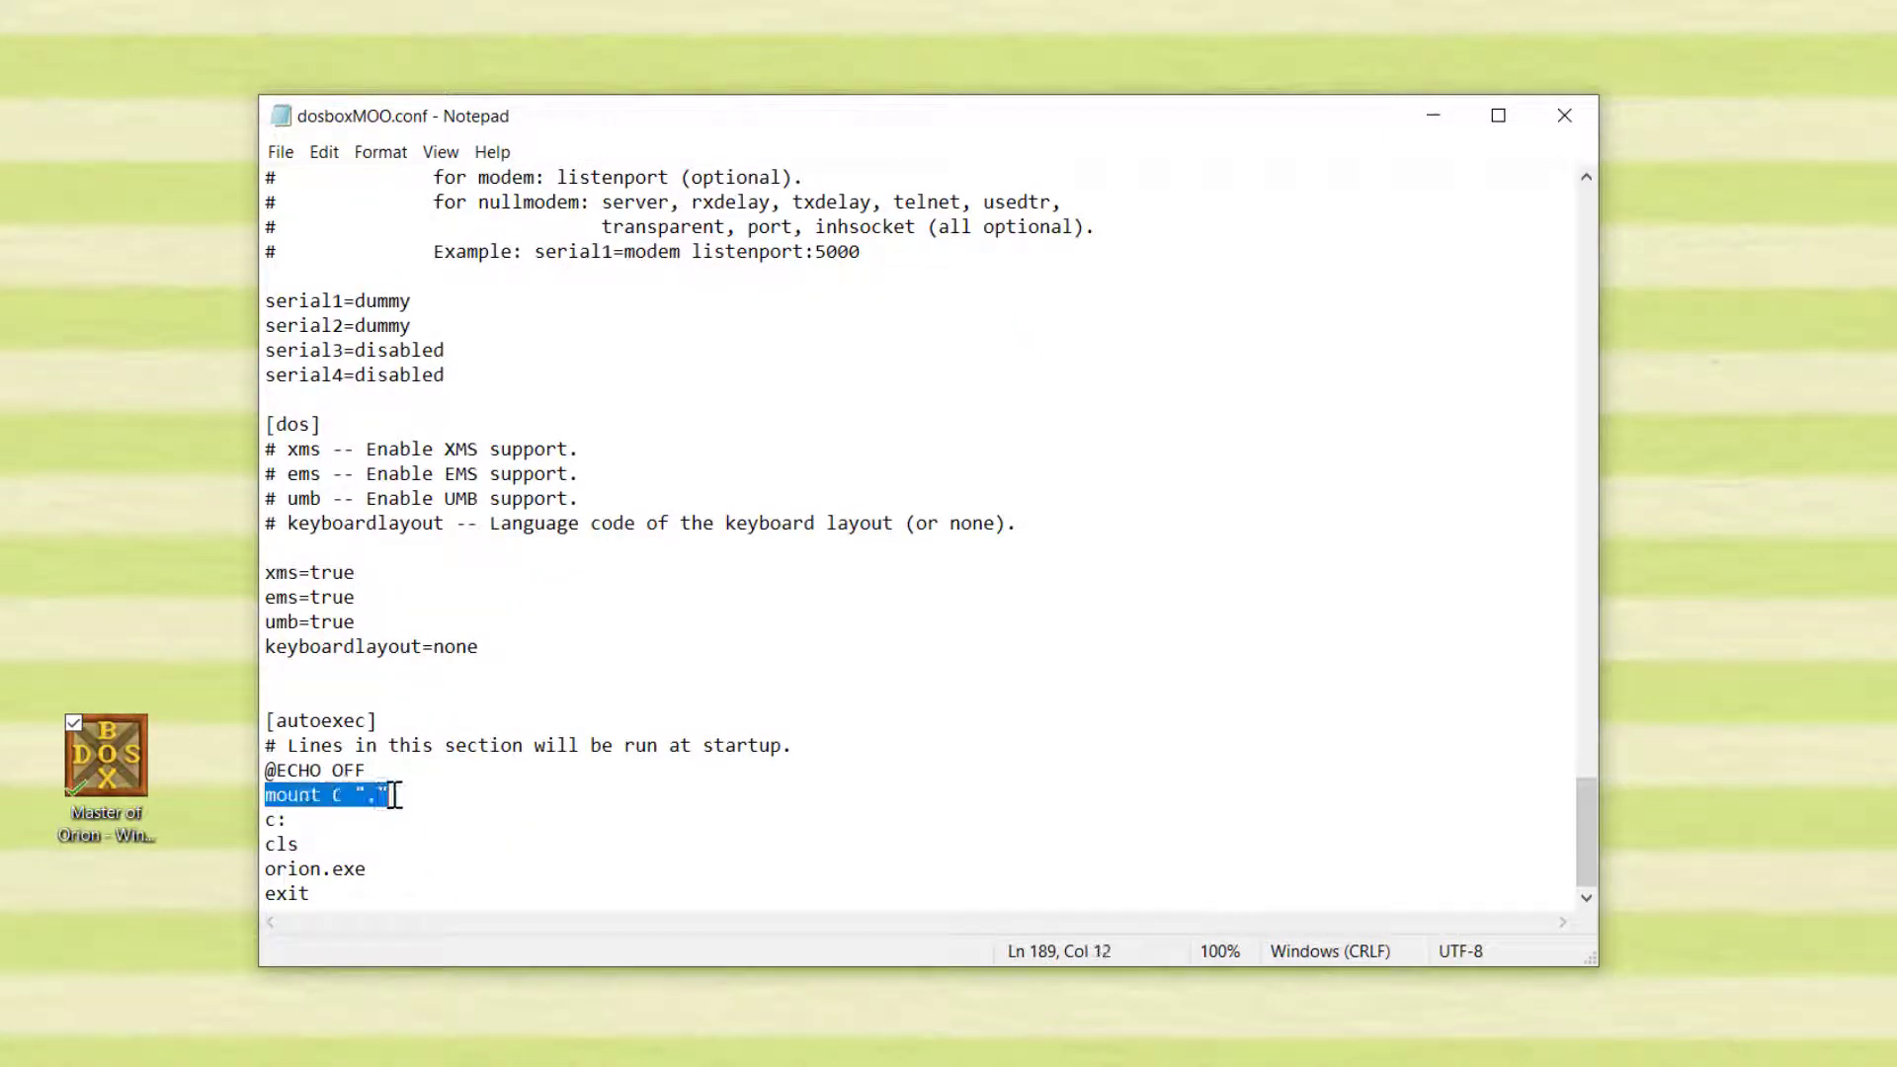
left_click_drag(389, 871, 386, 896)
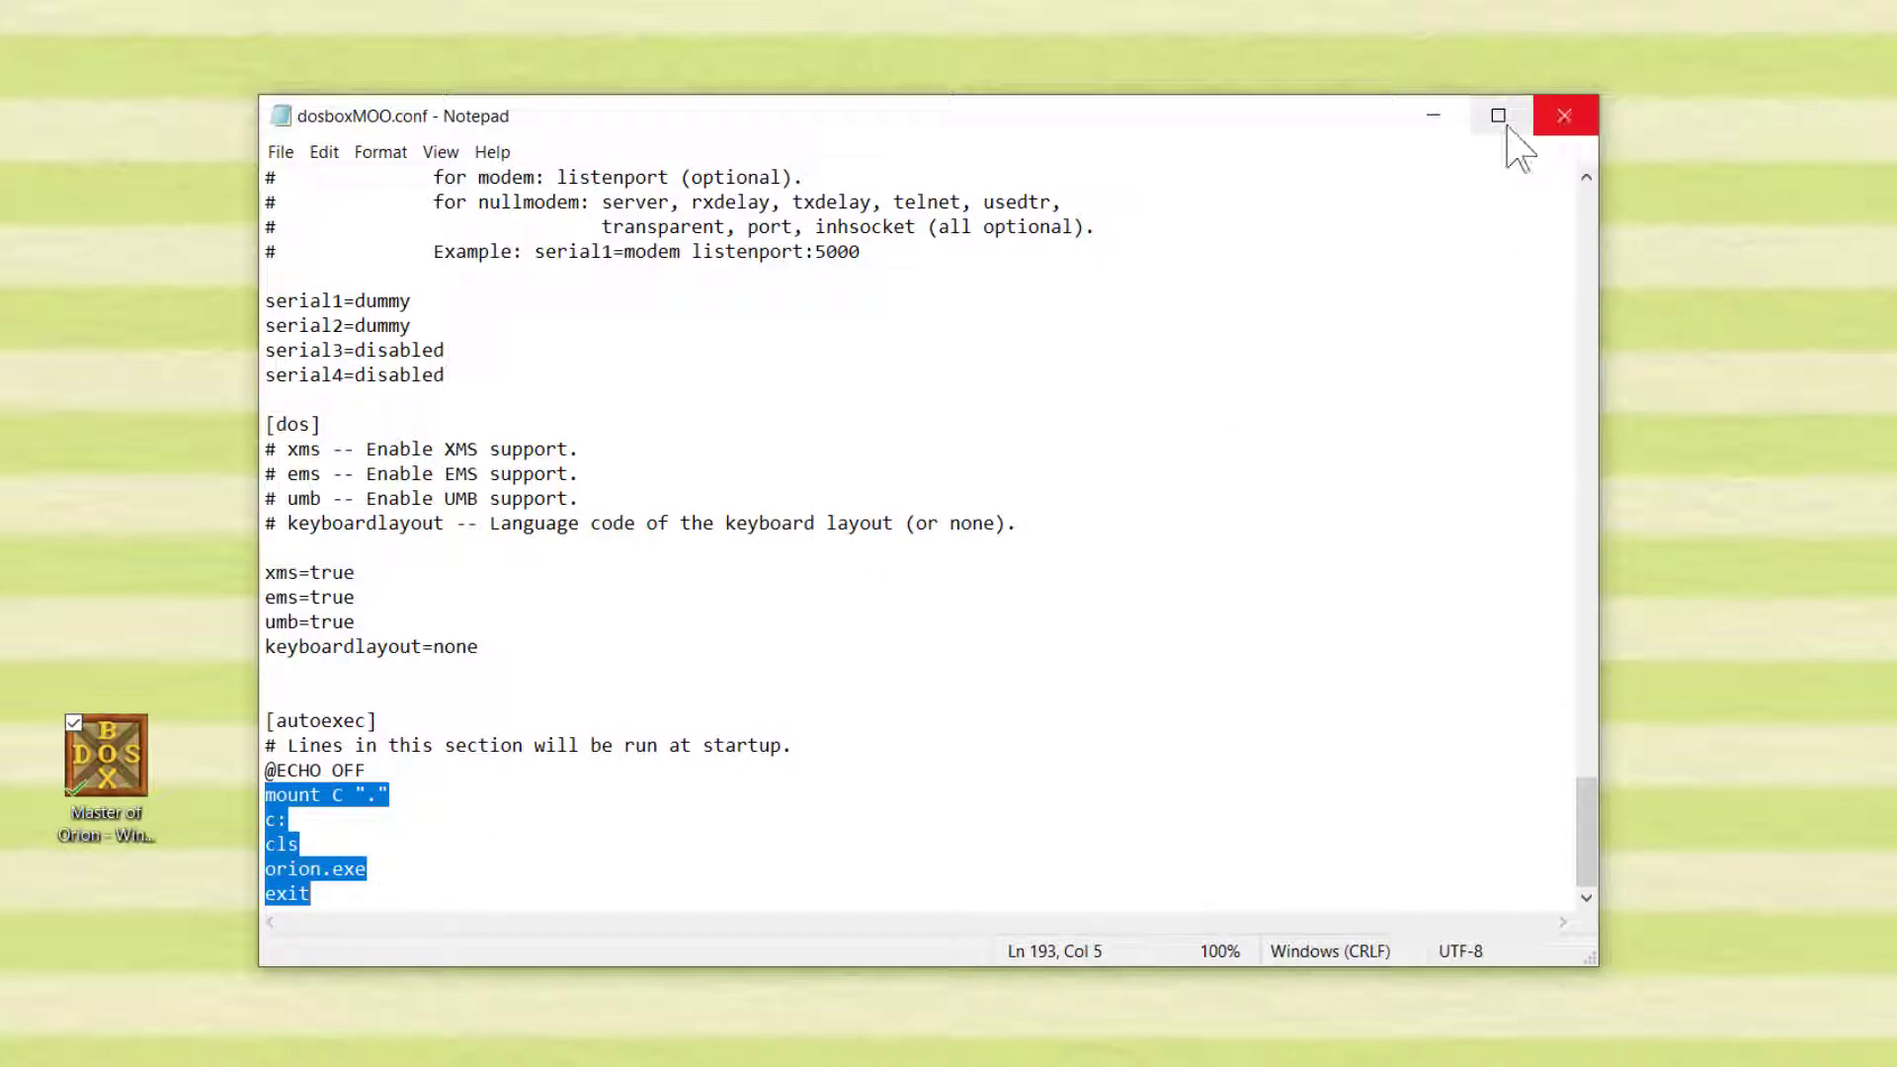
left_click(1431, 116)
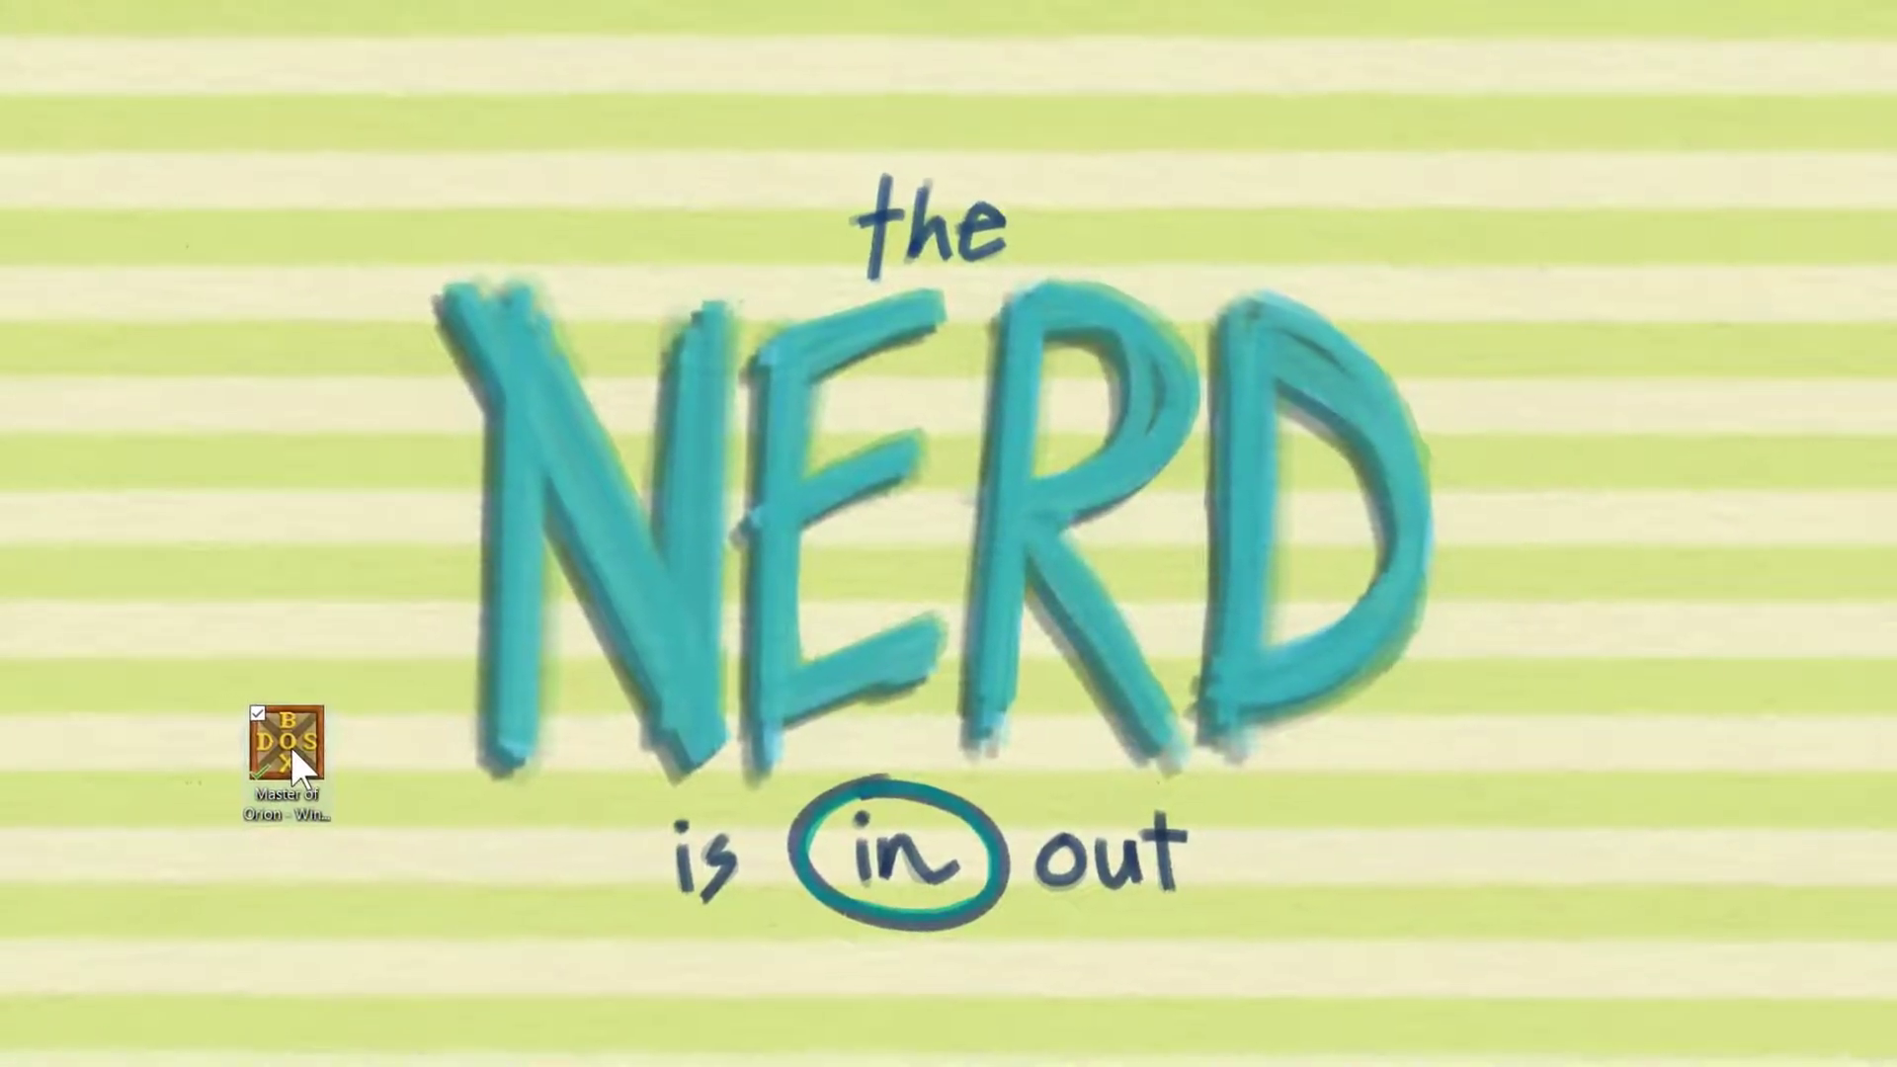
- Launch Master of Orion from its desktop shortcut, move the DOSBox window clear of the shortcut, and skip the intro to the main menu
double_click(288, 742)
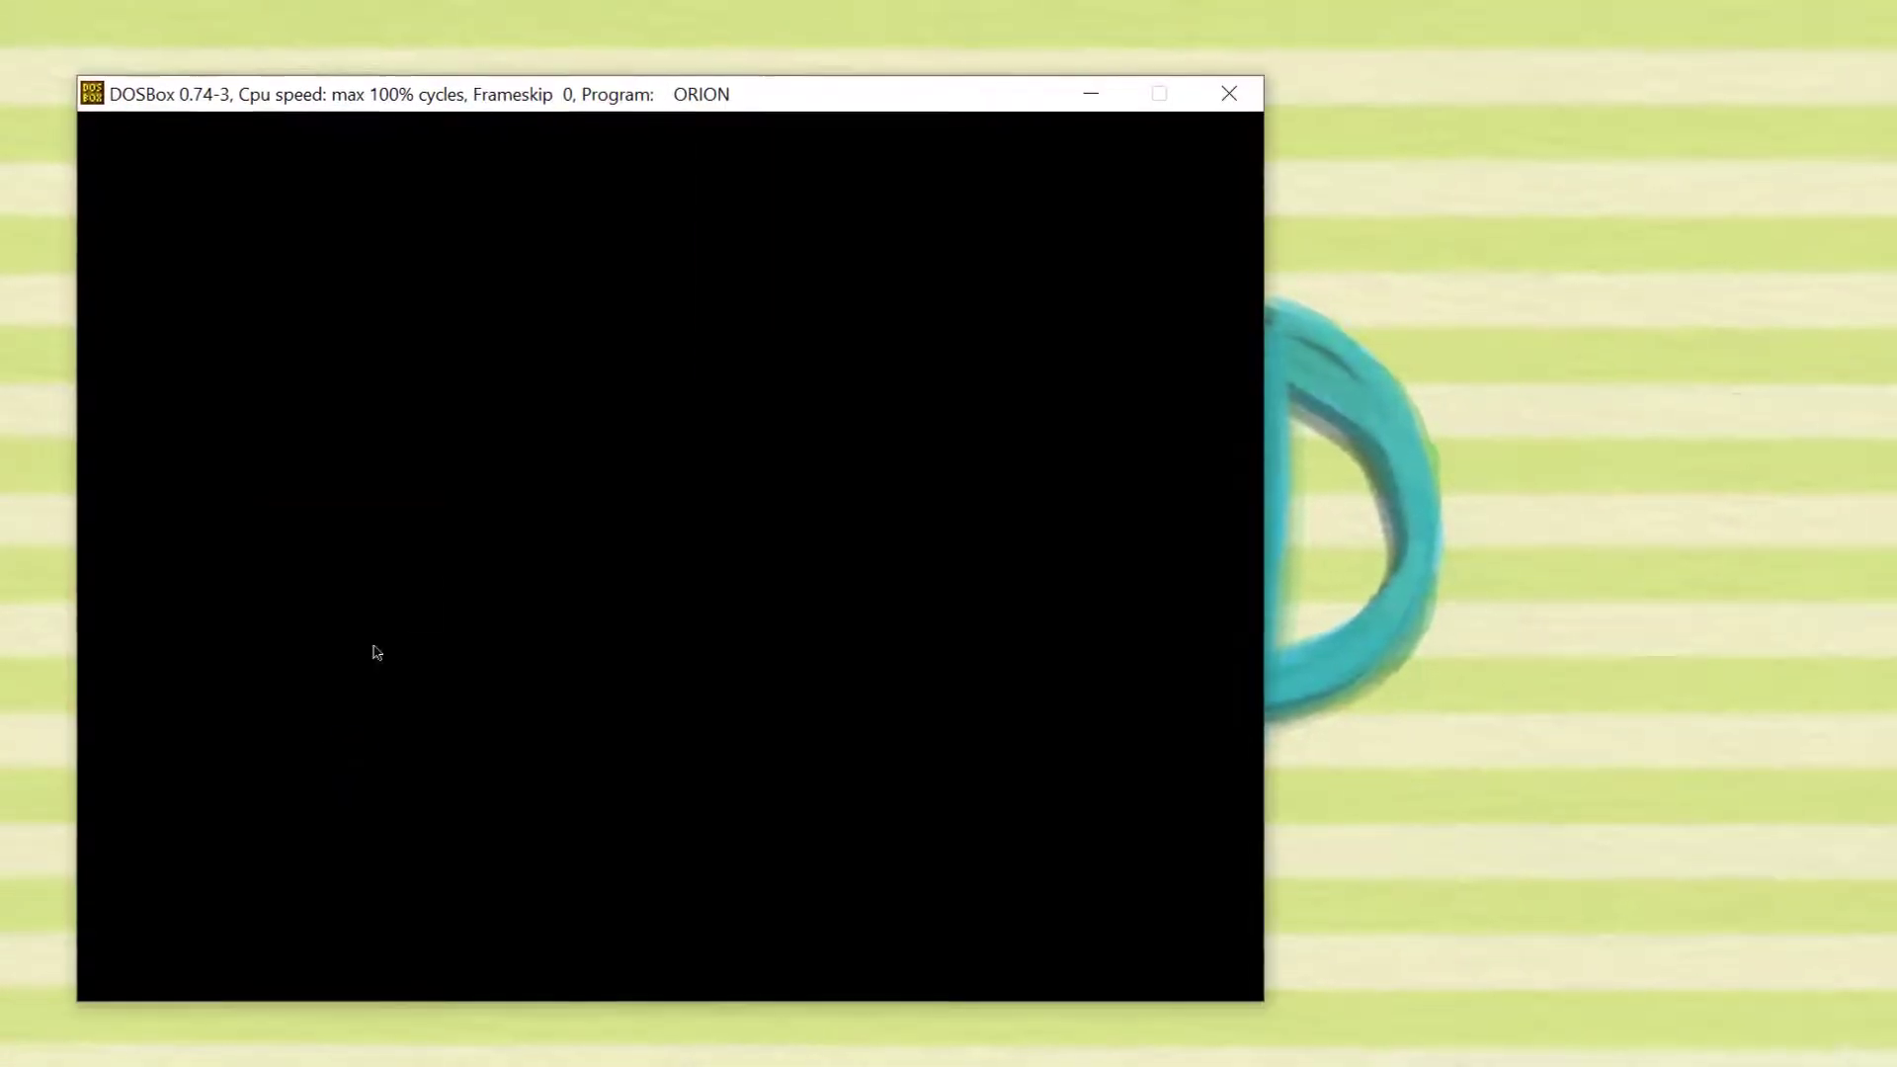
left_click_drag(574, 97, 906, 102)
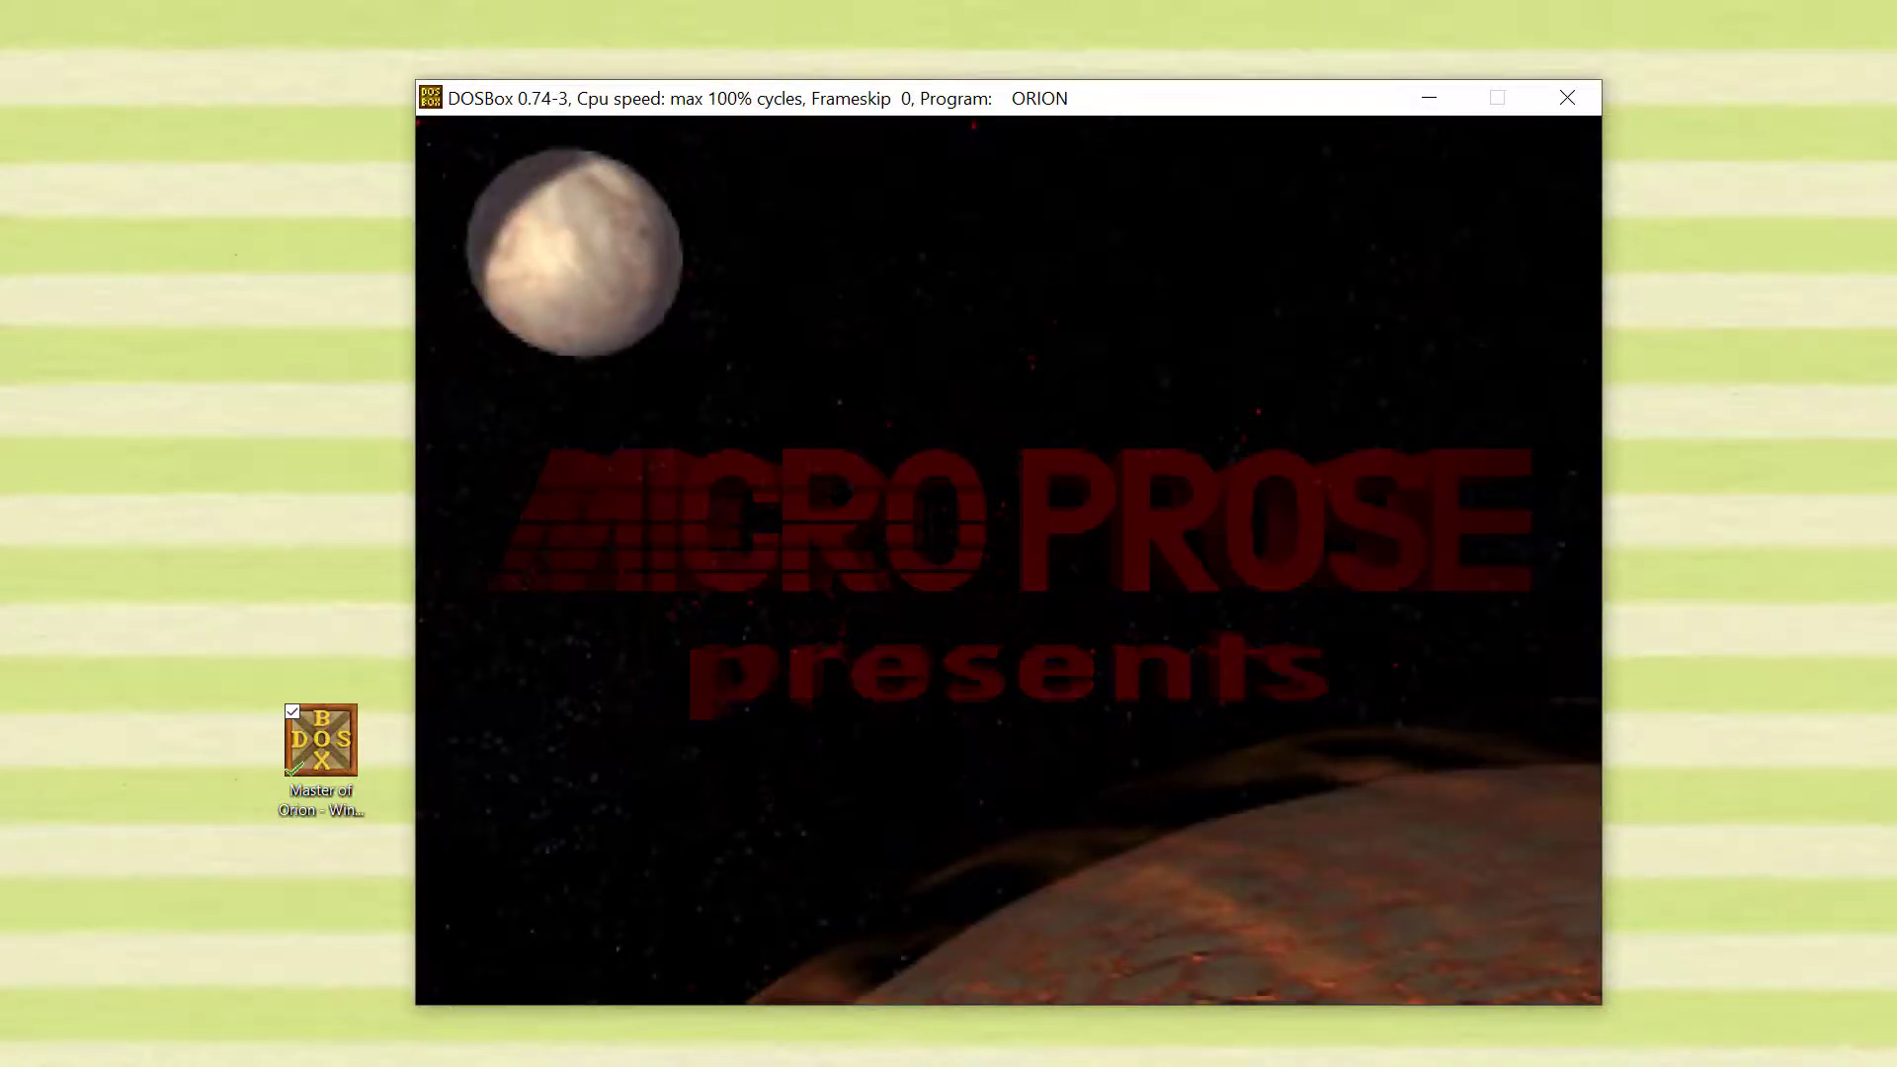
key("Escape")
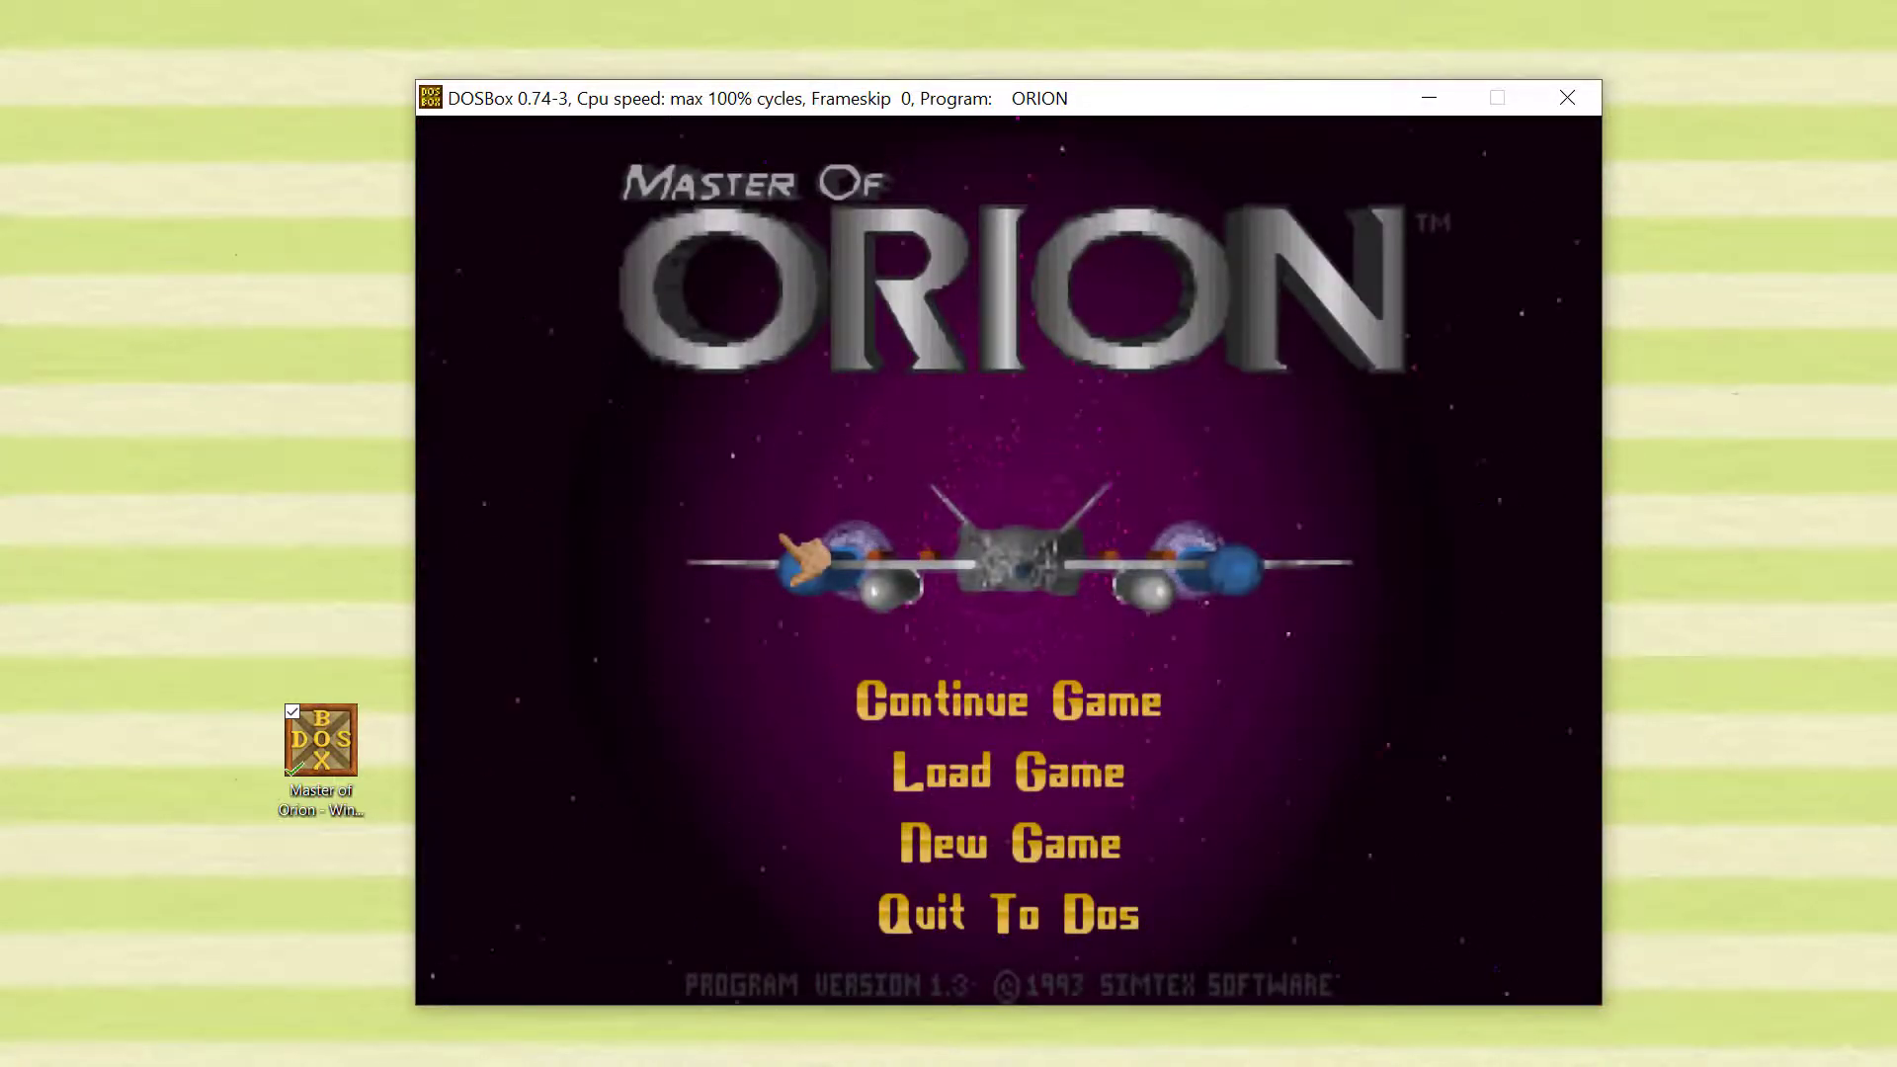
left_click(954, 776)
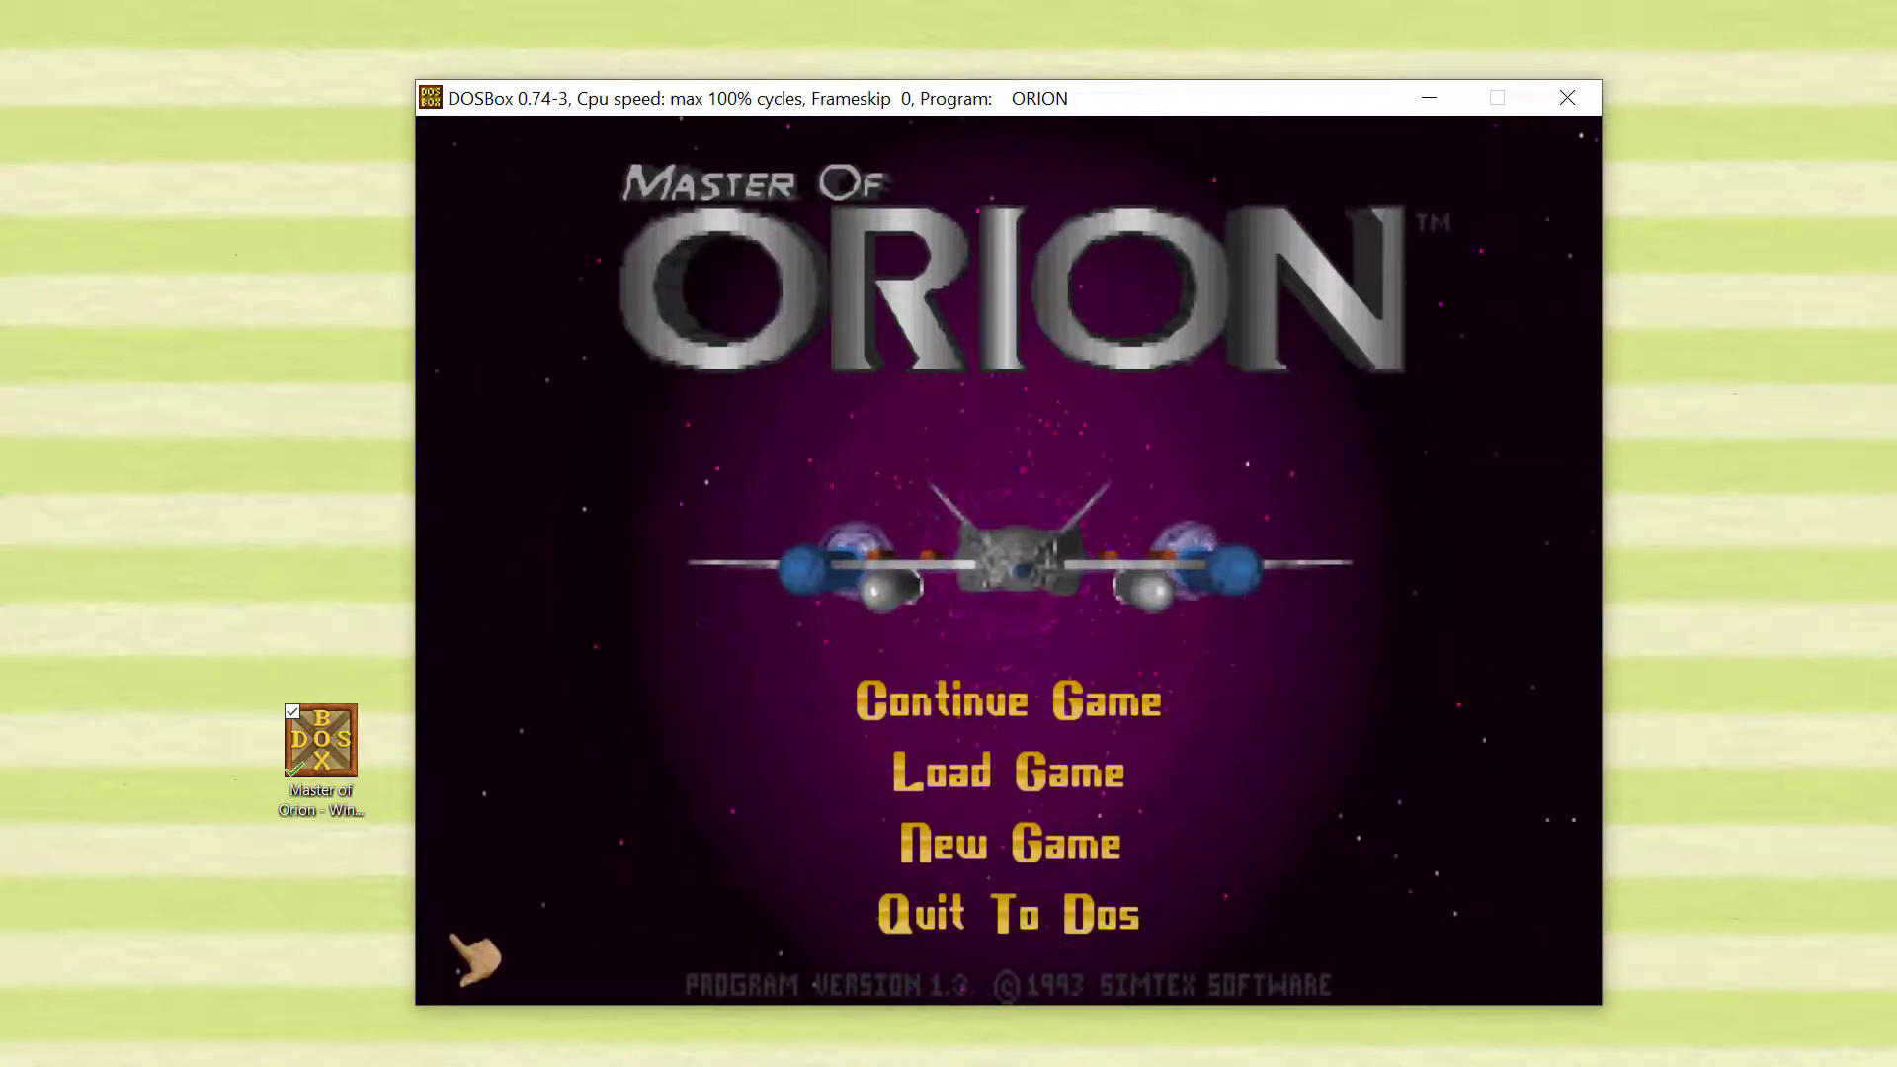
left_click(233, 741)
- Start a new game with a Medium galaxy, Impossible difficulty and Five opponents
left_click(1071, 843)
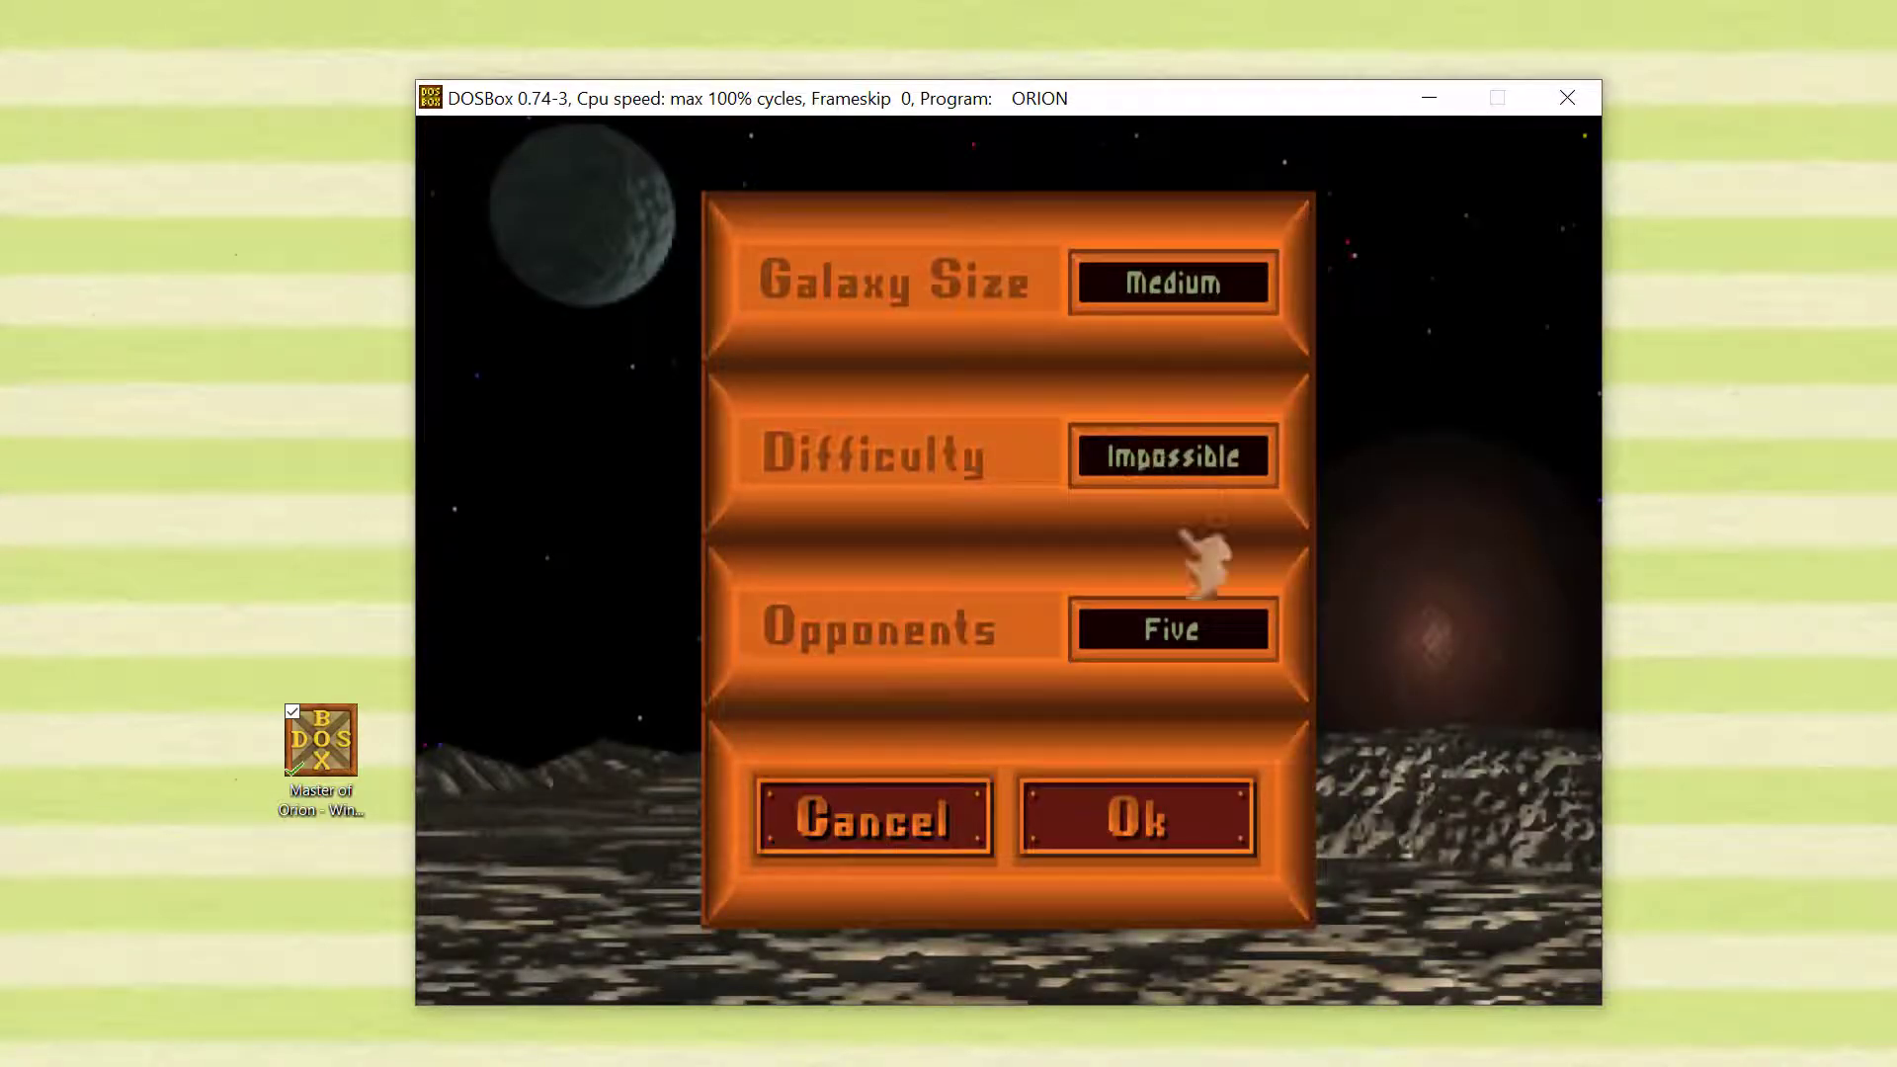
left_click(1134, 842)
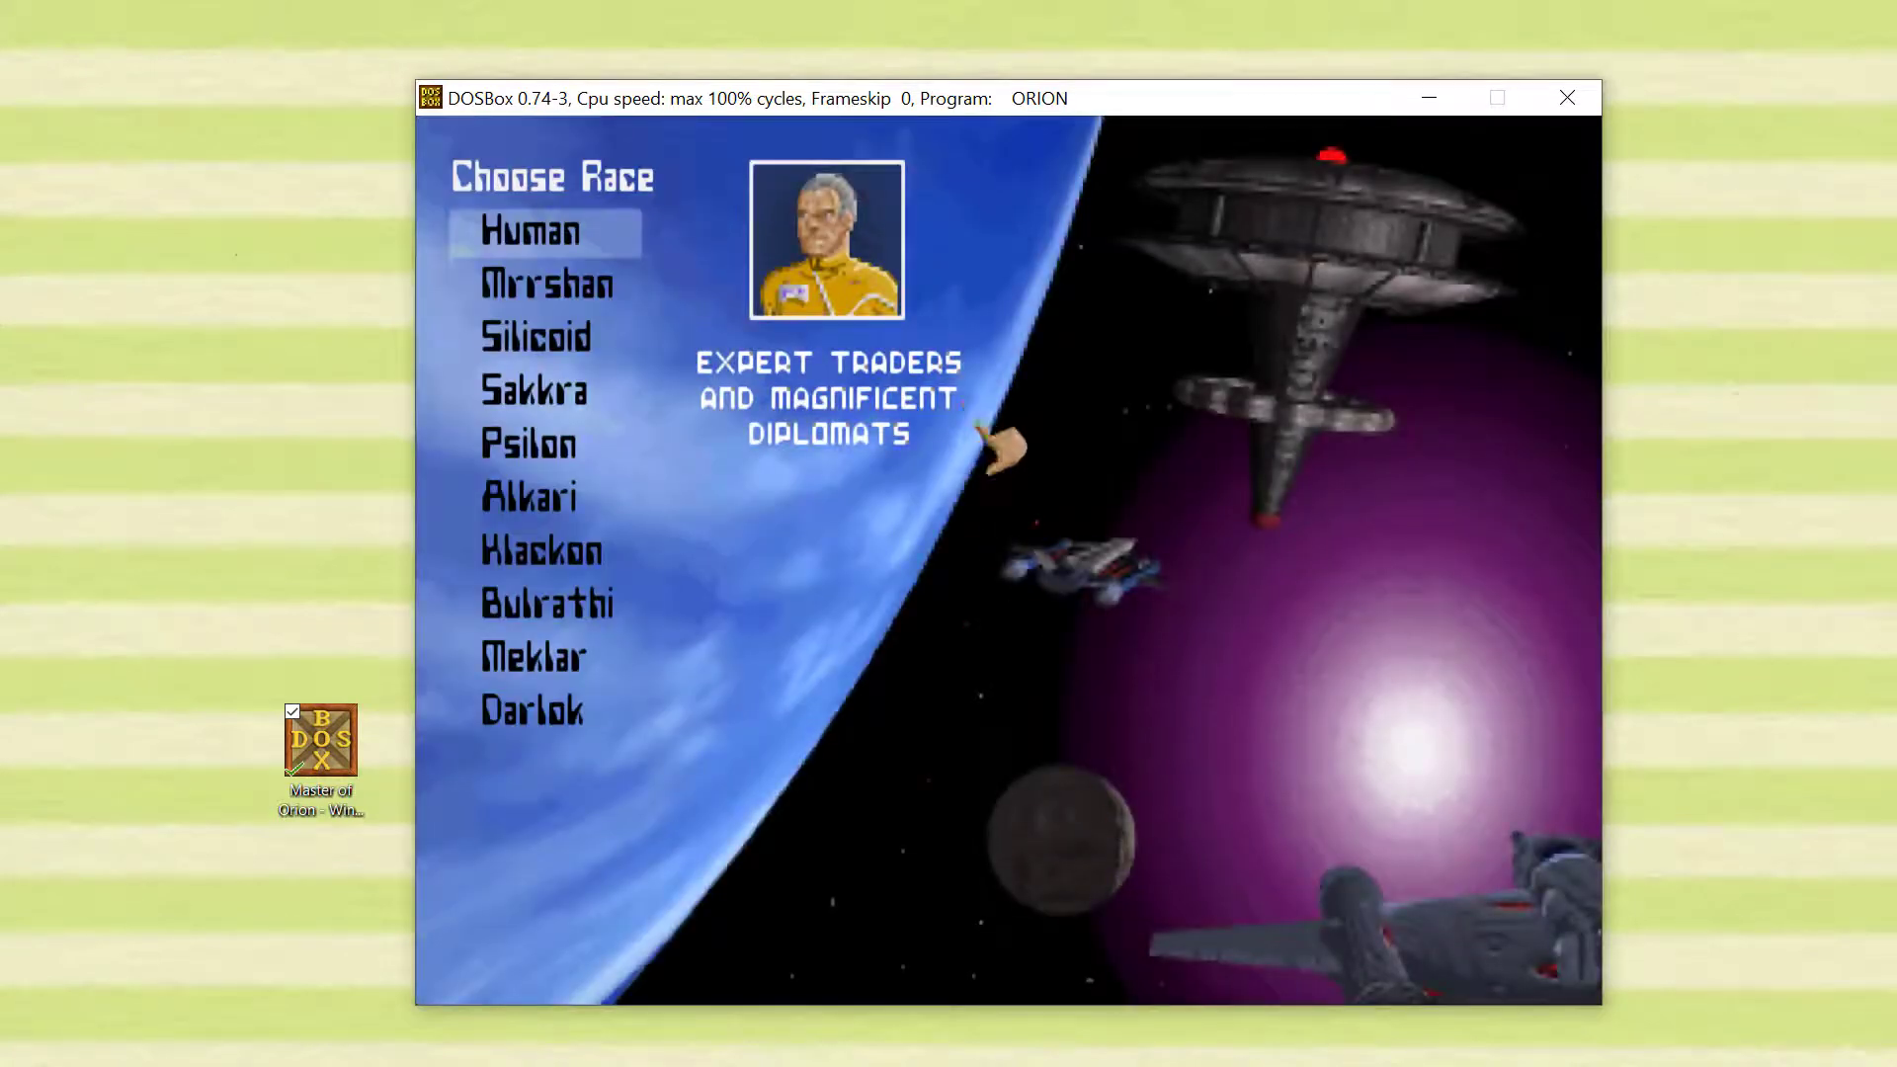
- Choose the Human race and the Red banner, name the ruler The Nerd, and accept Sol as the home star to begin the game
left_click(570, 239)
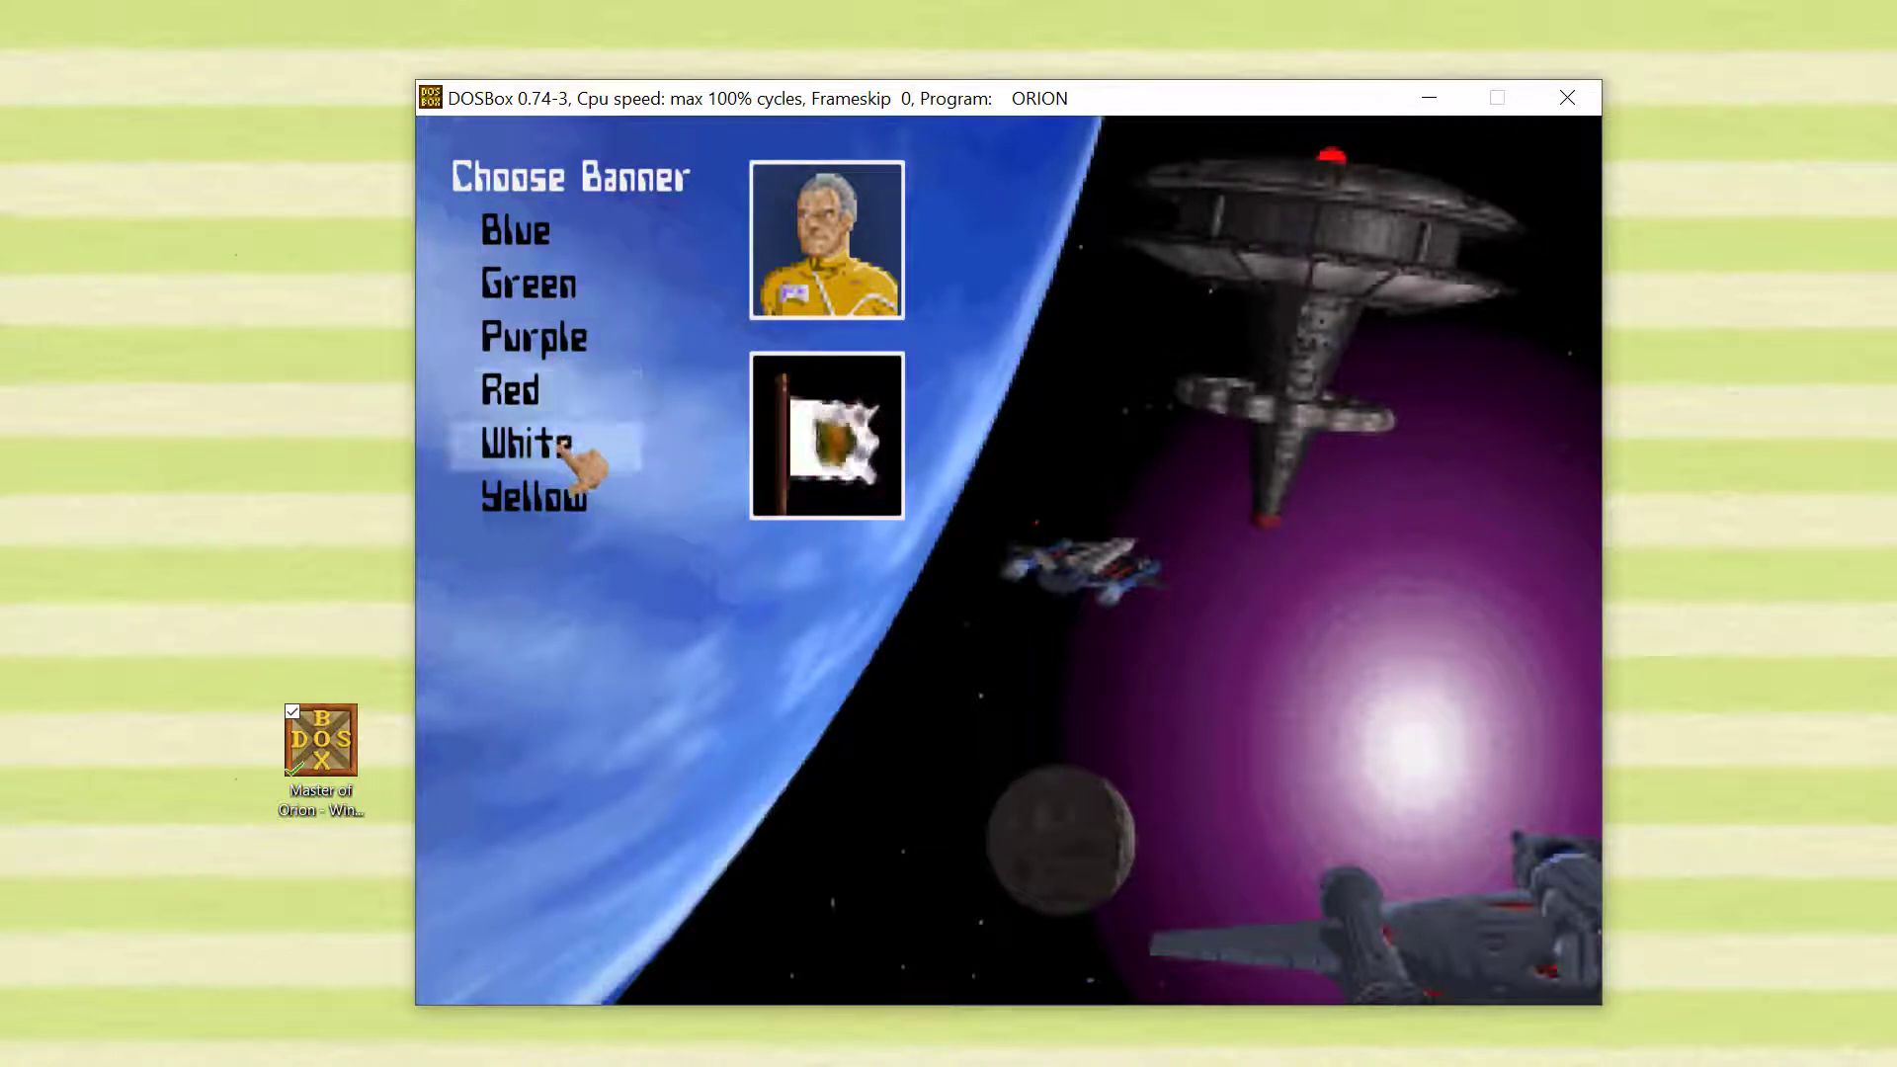
left_click(554, 396)
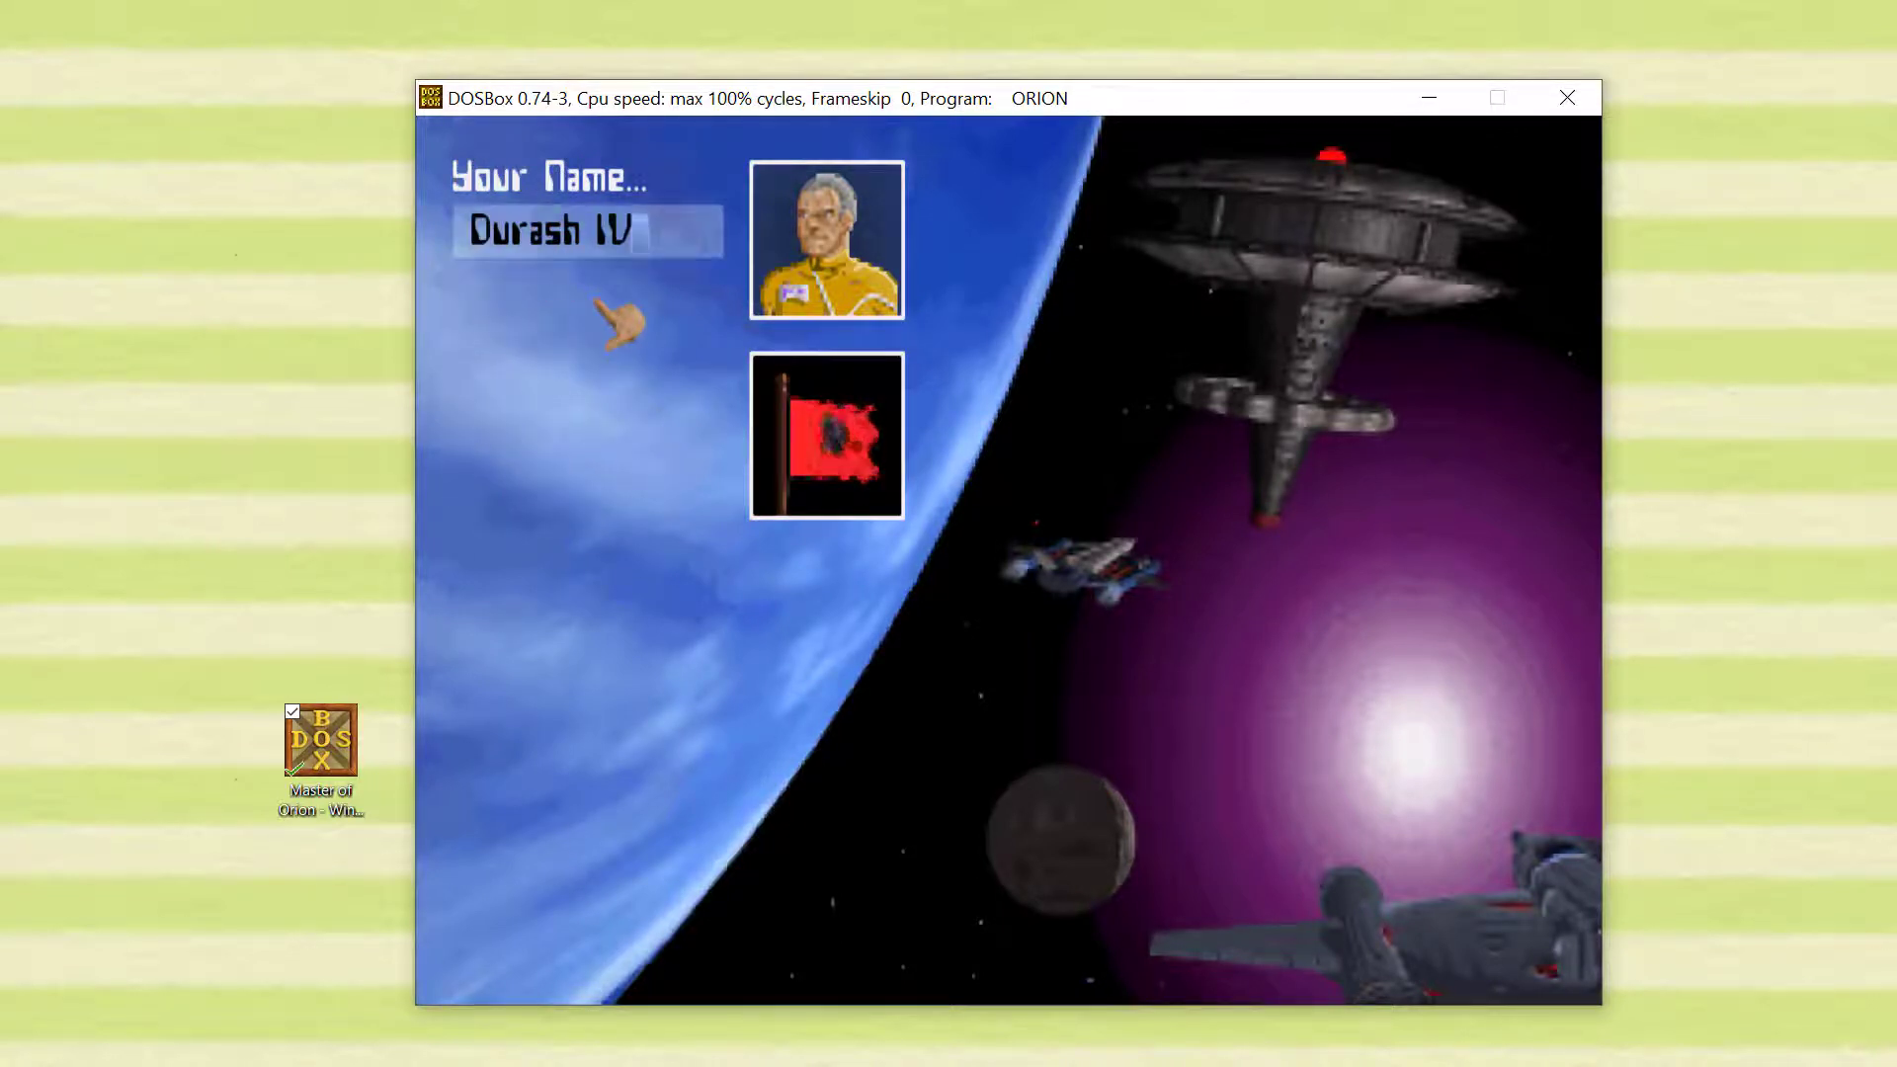
key("BackSpace")
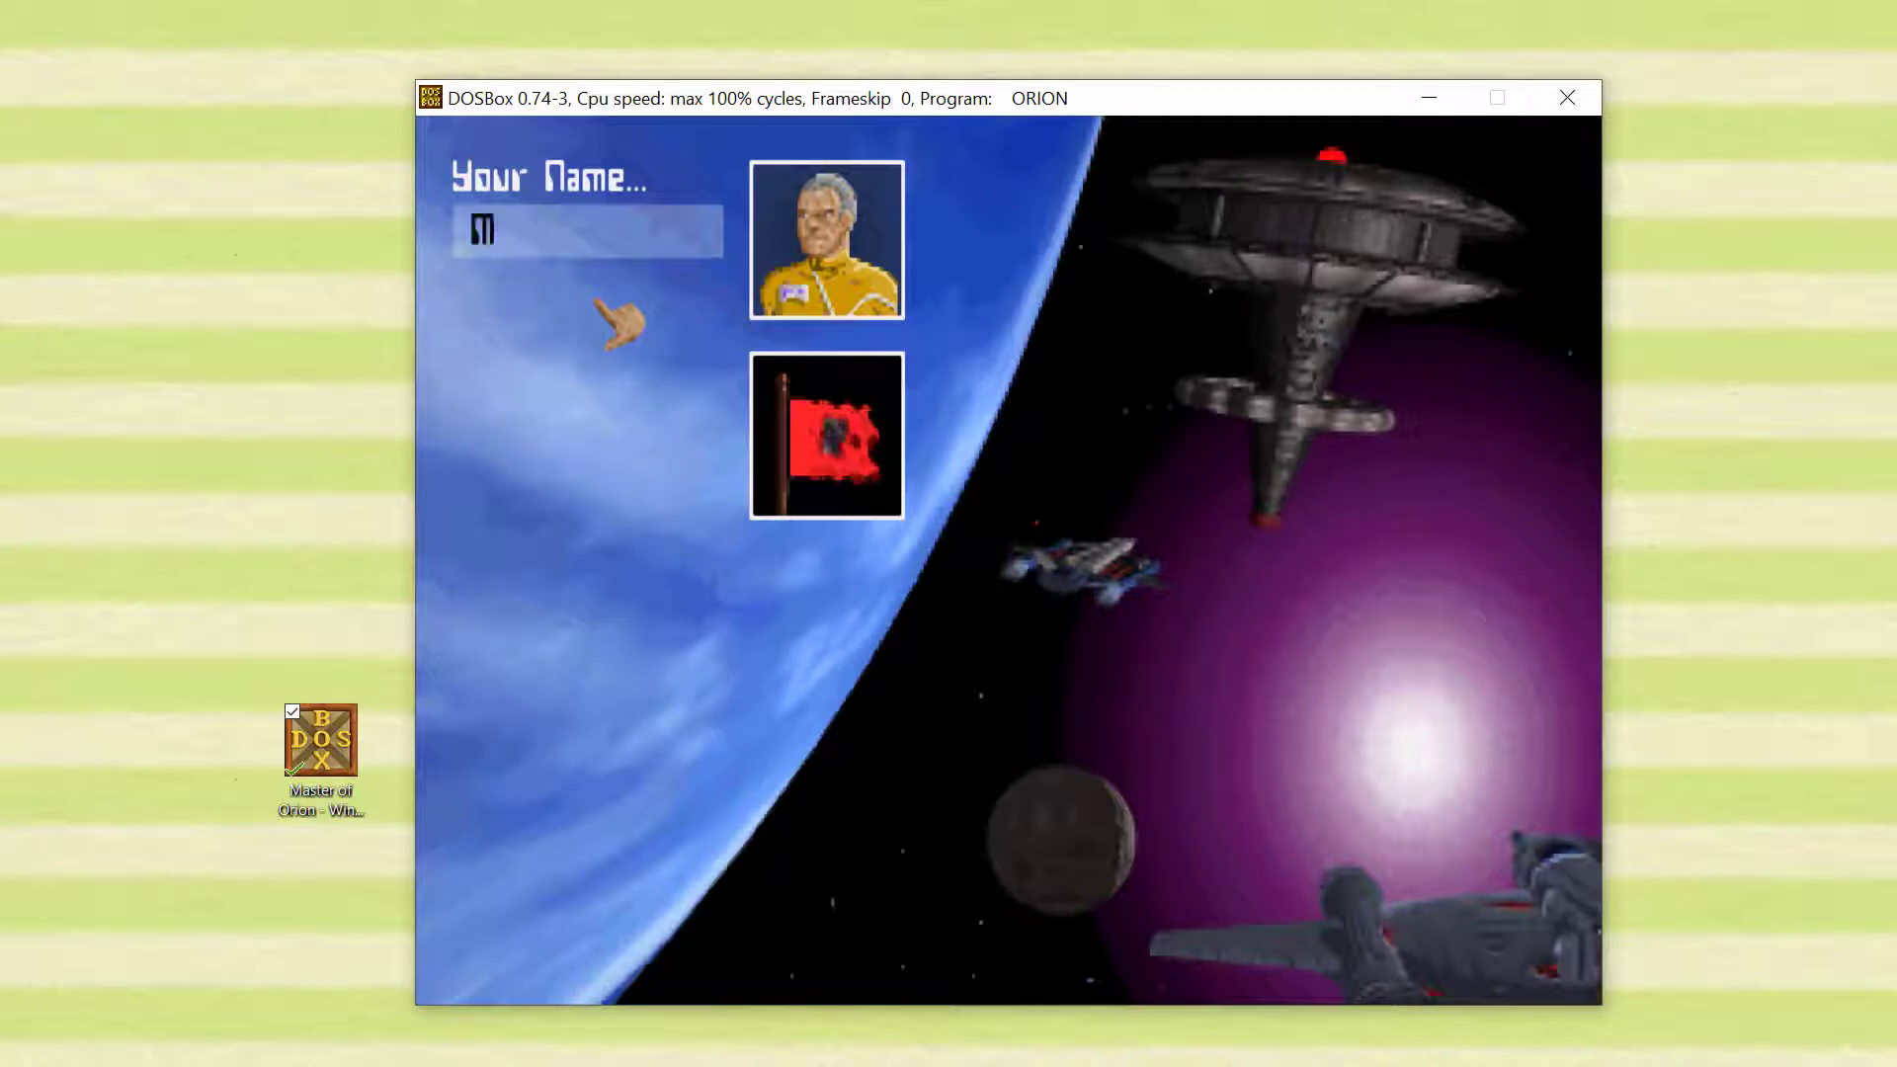
type("The Nerd")
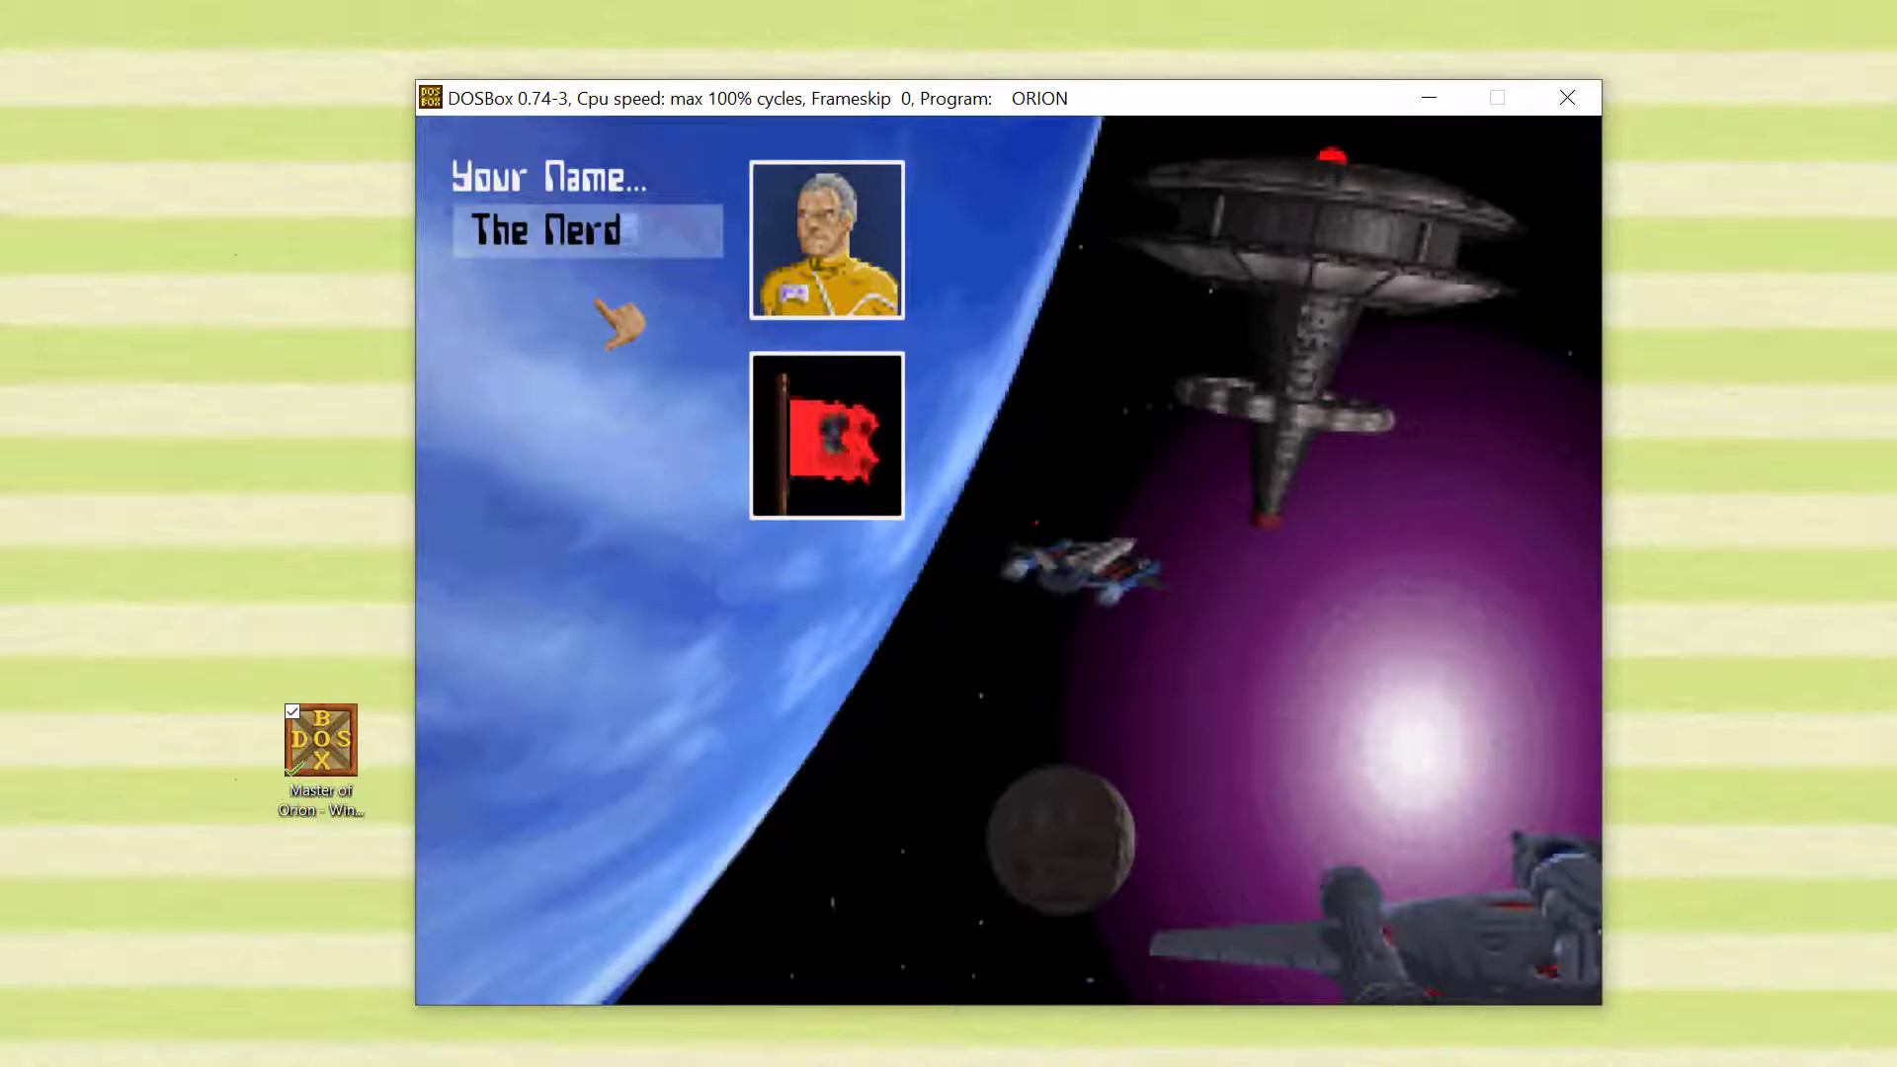
key("Return")
key("Return")
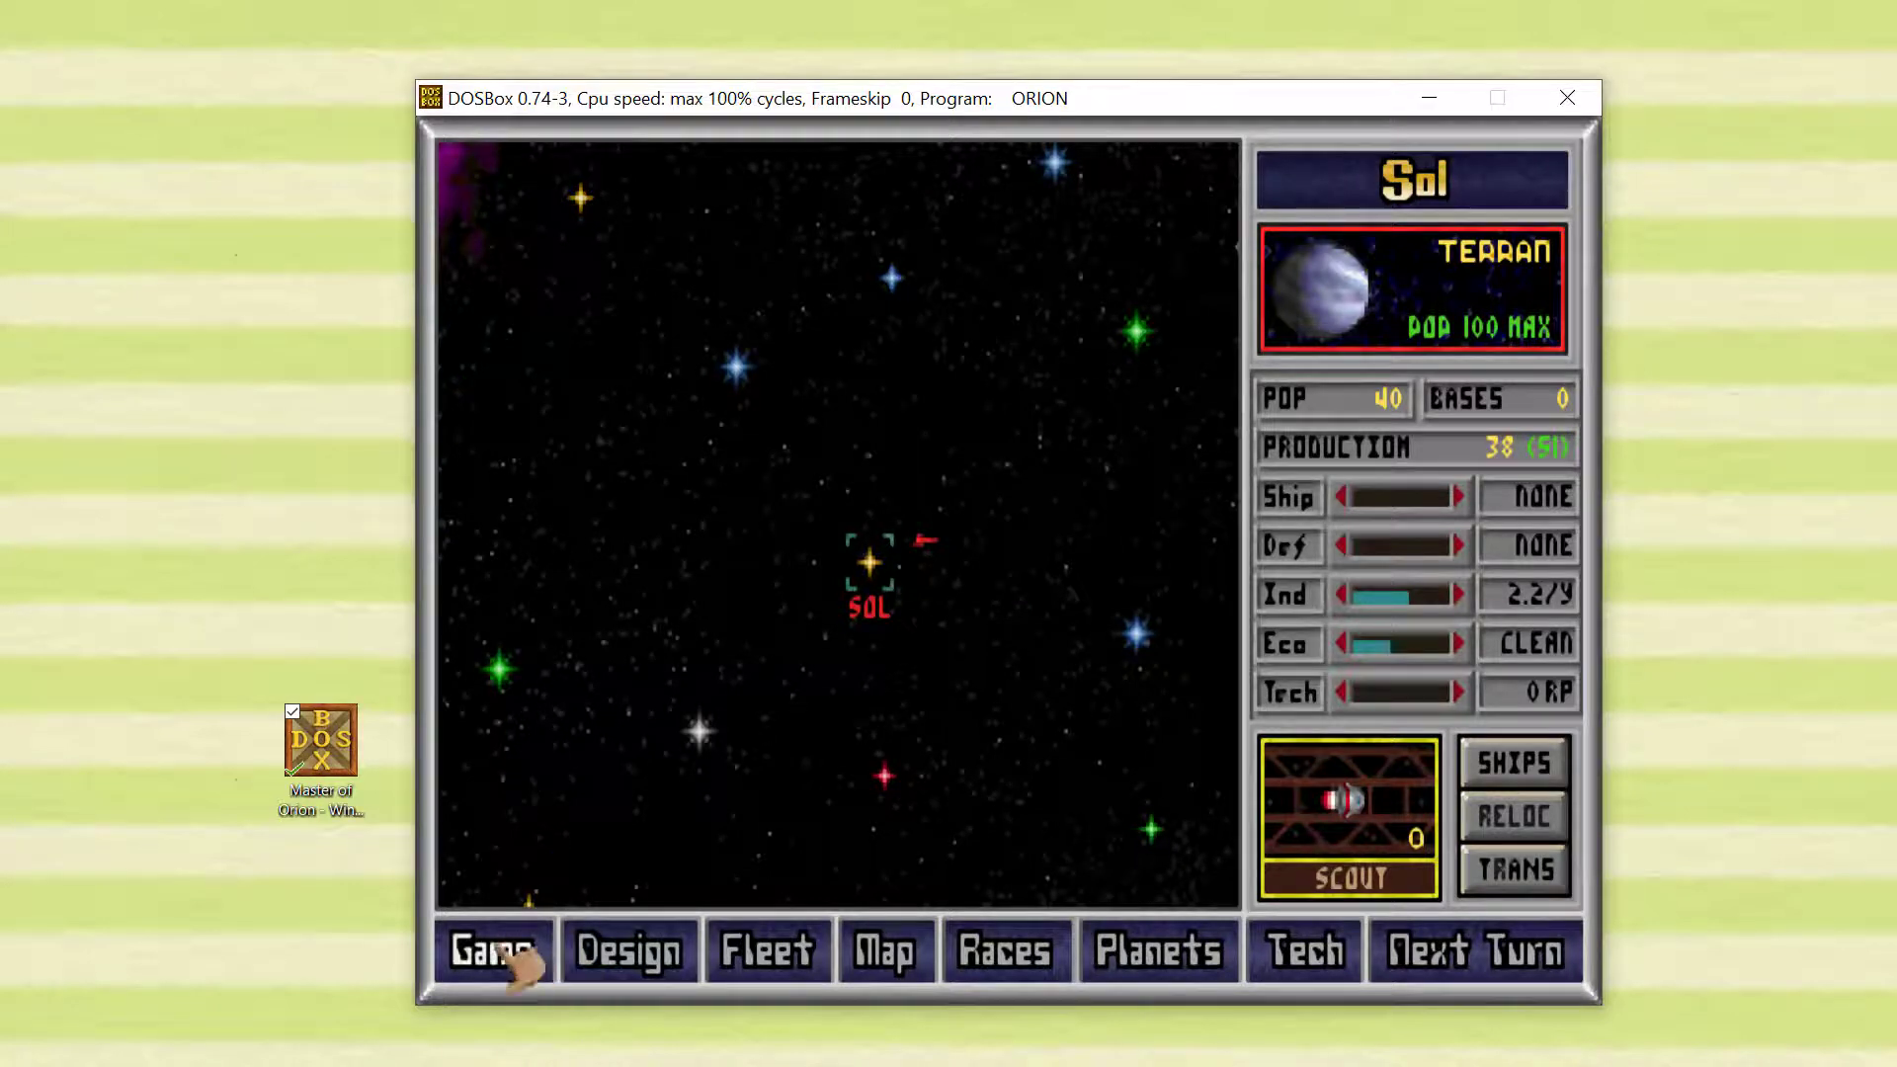
- Minimize the game window to the desktop and bring it back
left_click(1424, 98)
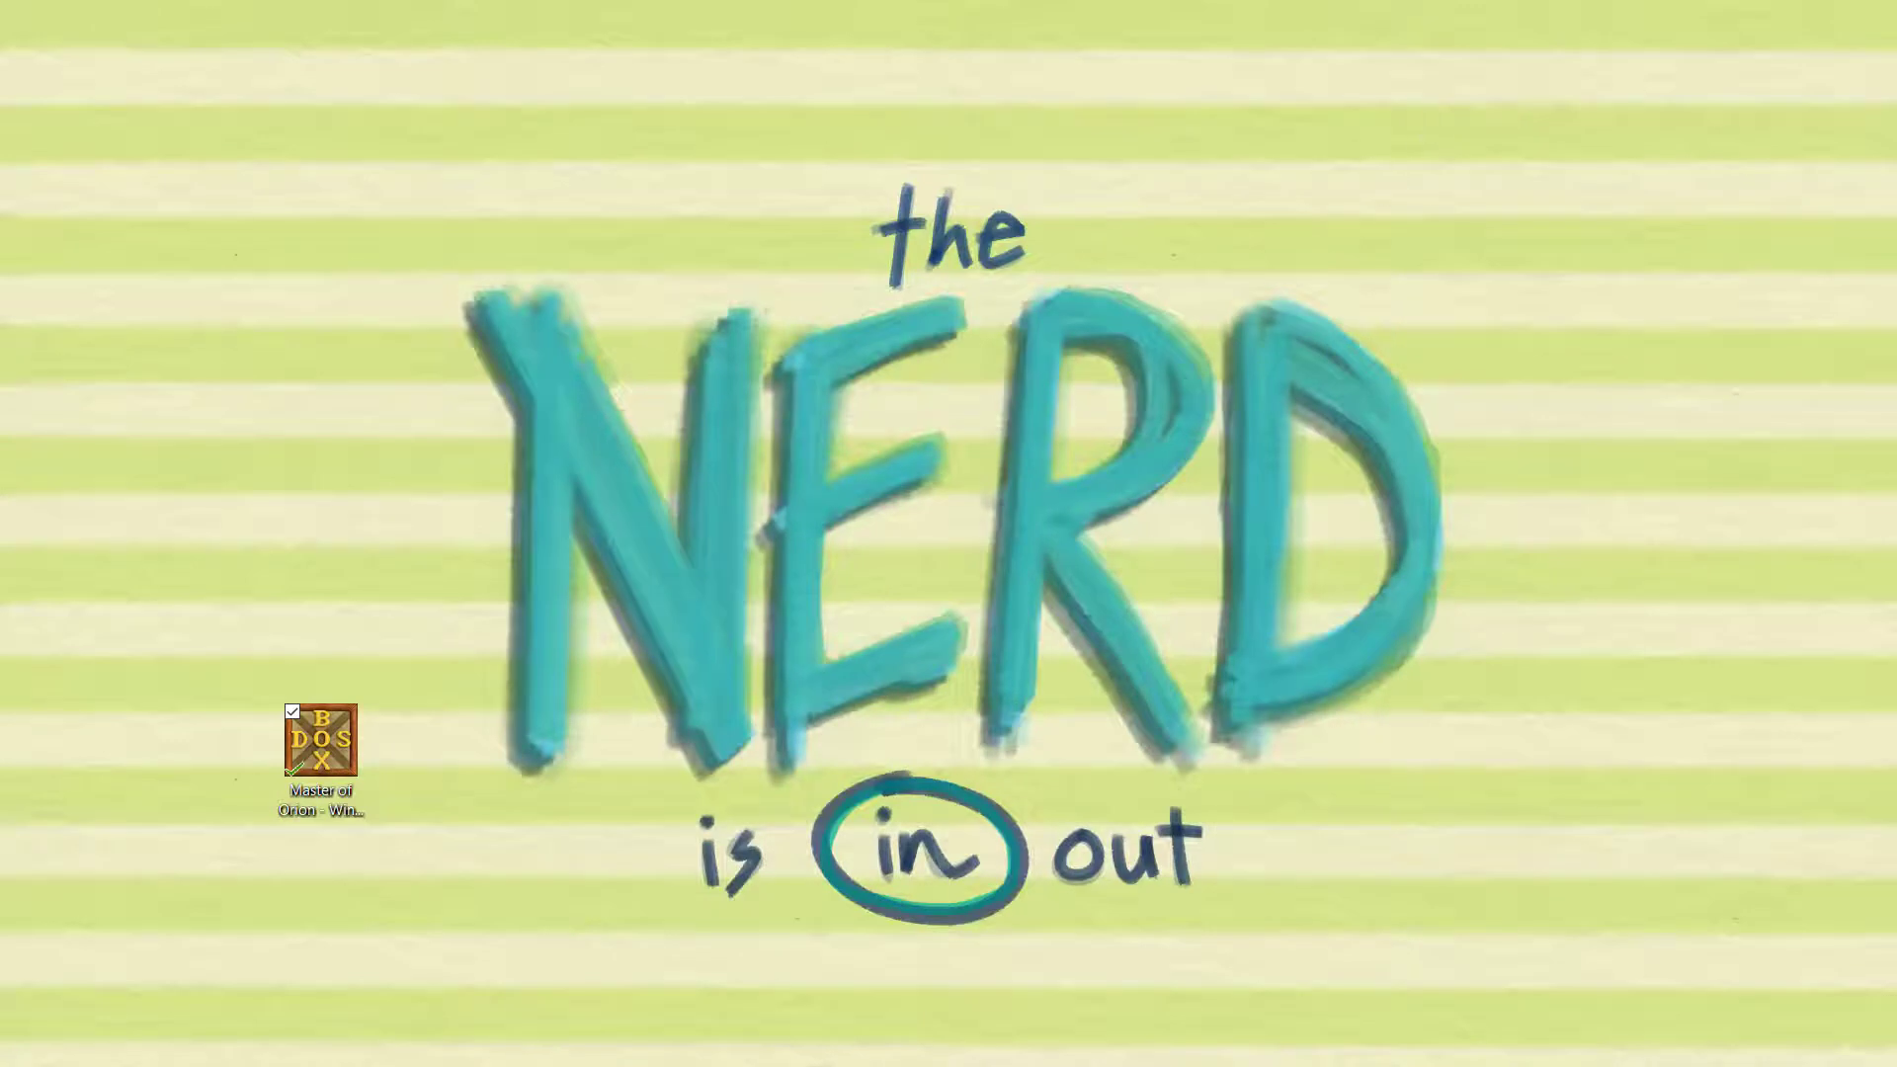
key("alt+Tab")
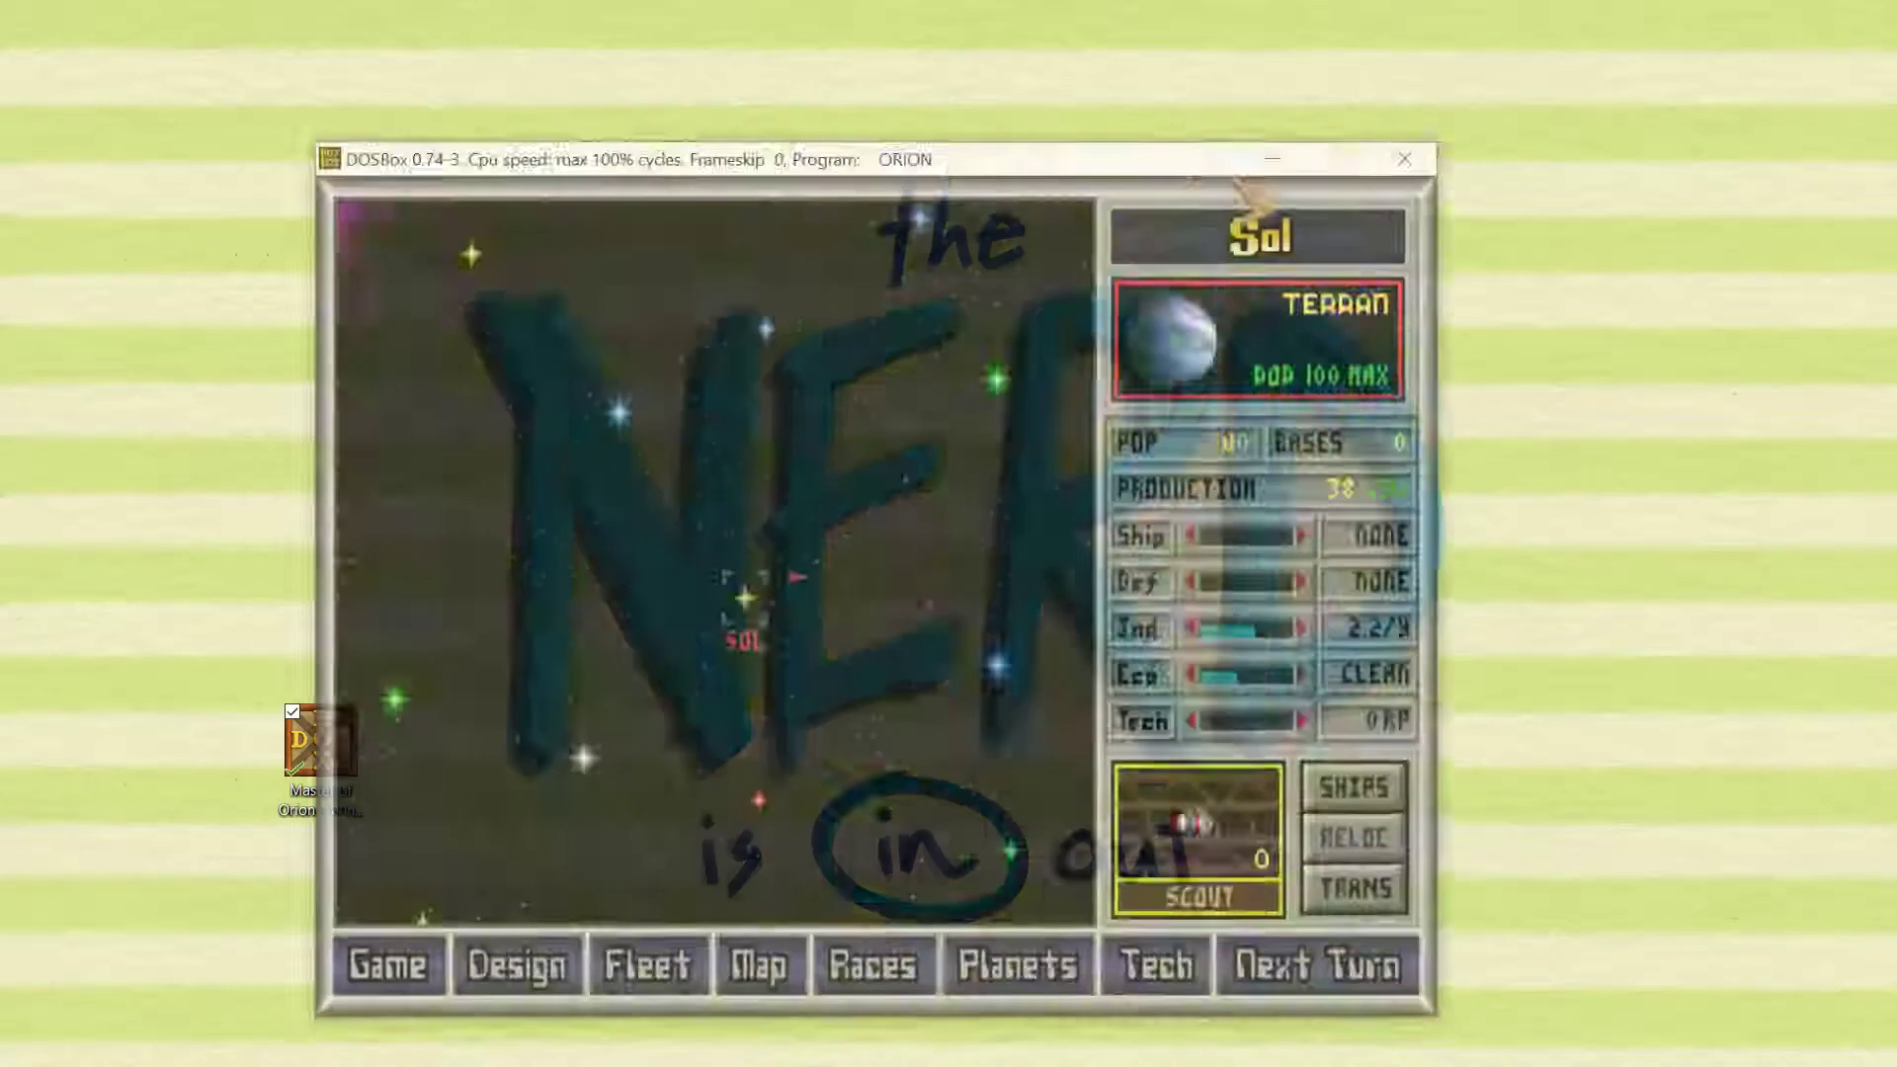
- Save the current game in the first save slot under the name HUMANS
left_click(491, 954)
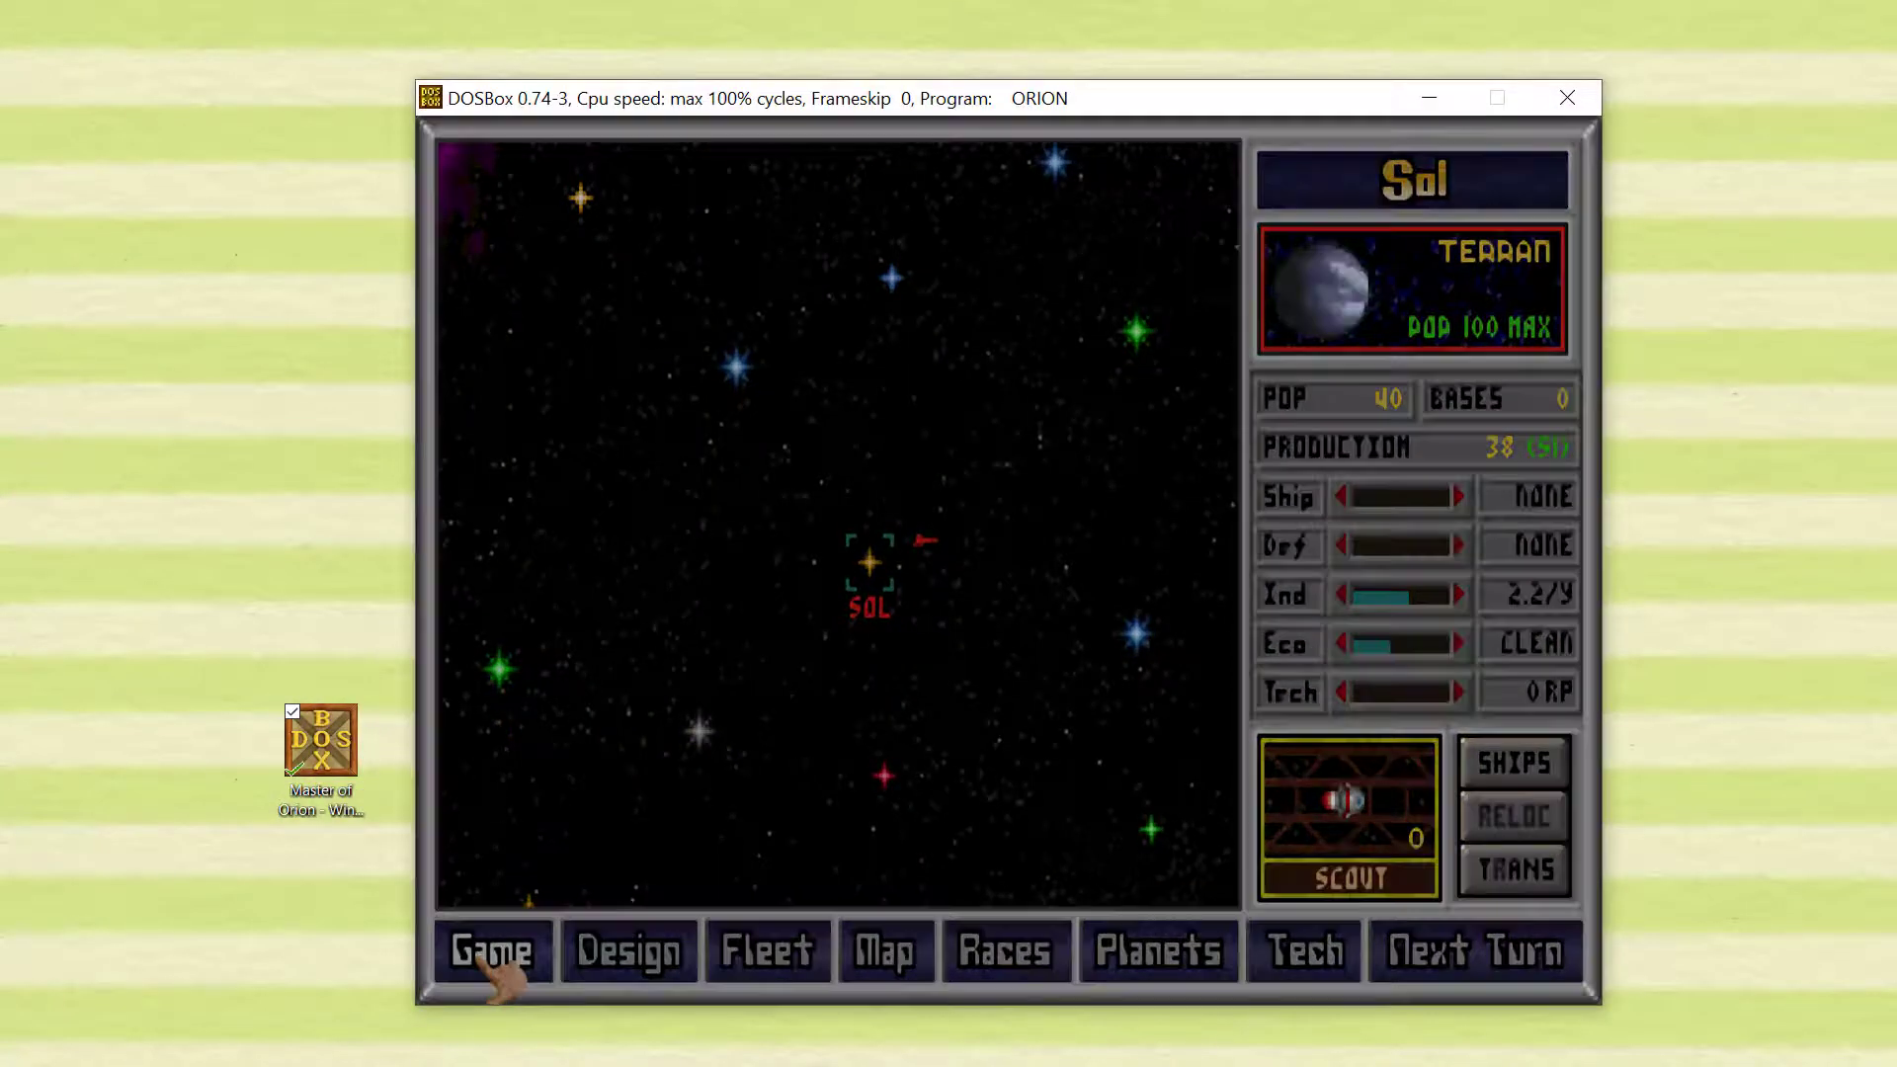
left_click(1040, 422)
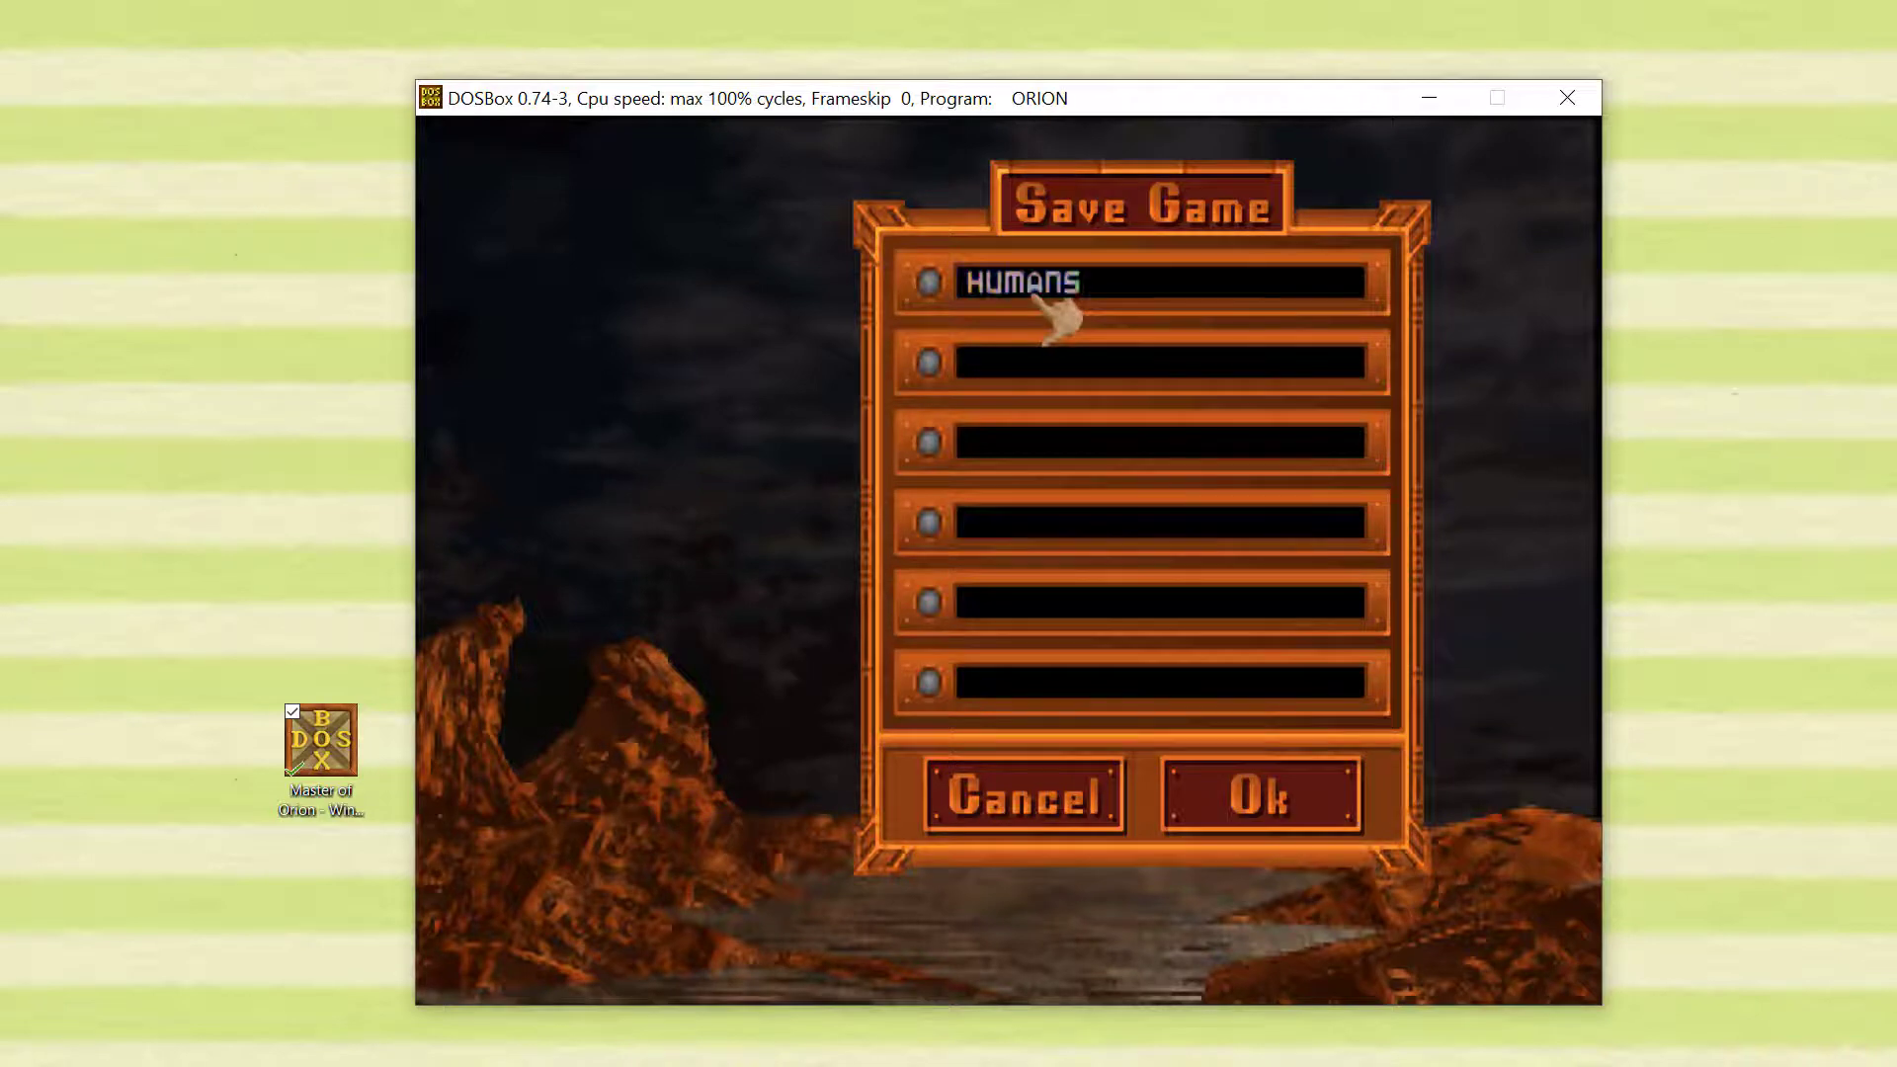
key("Return")
left_click(1280, 791)
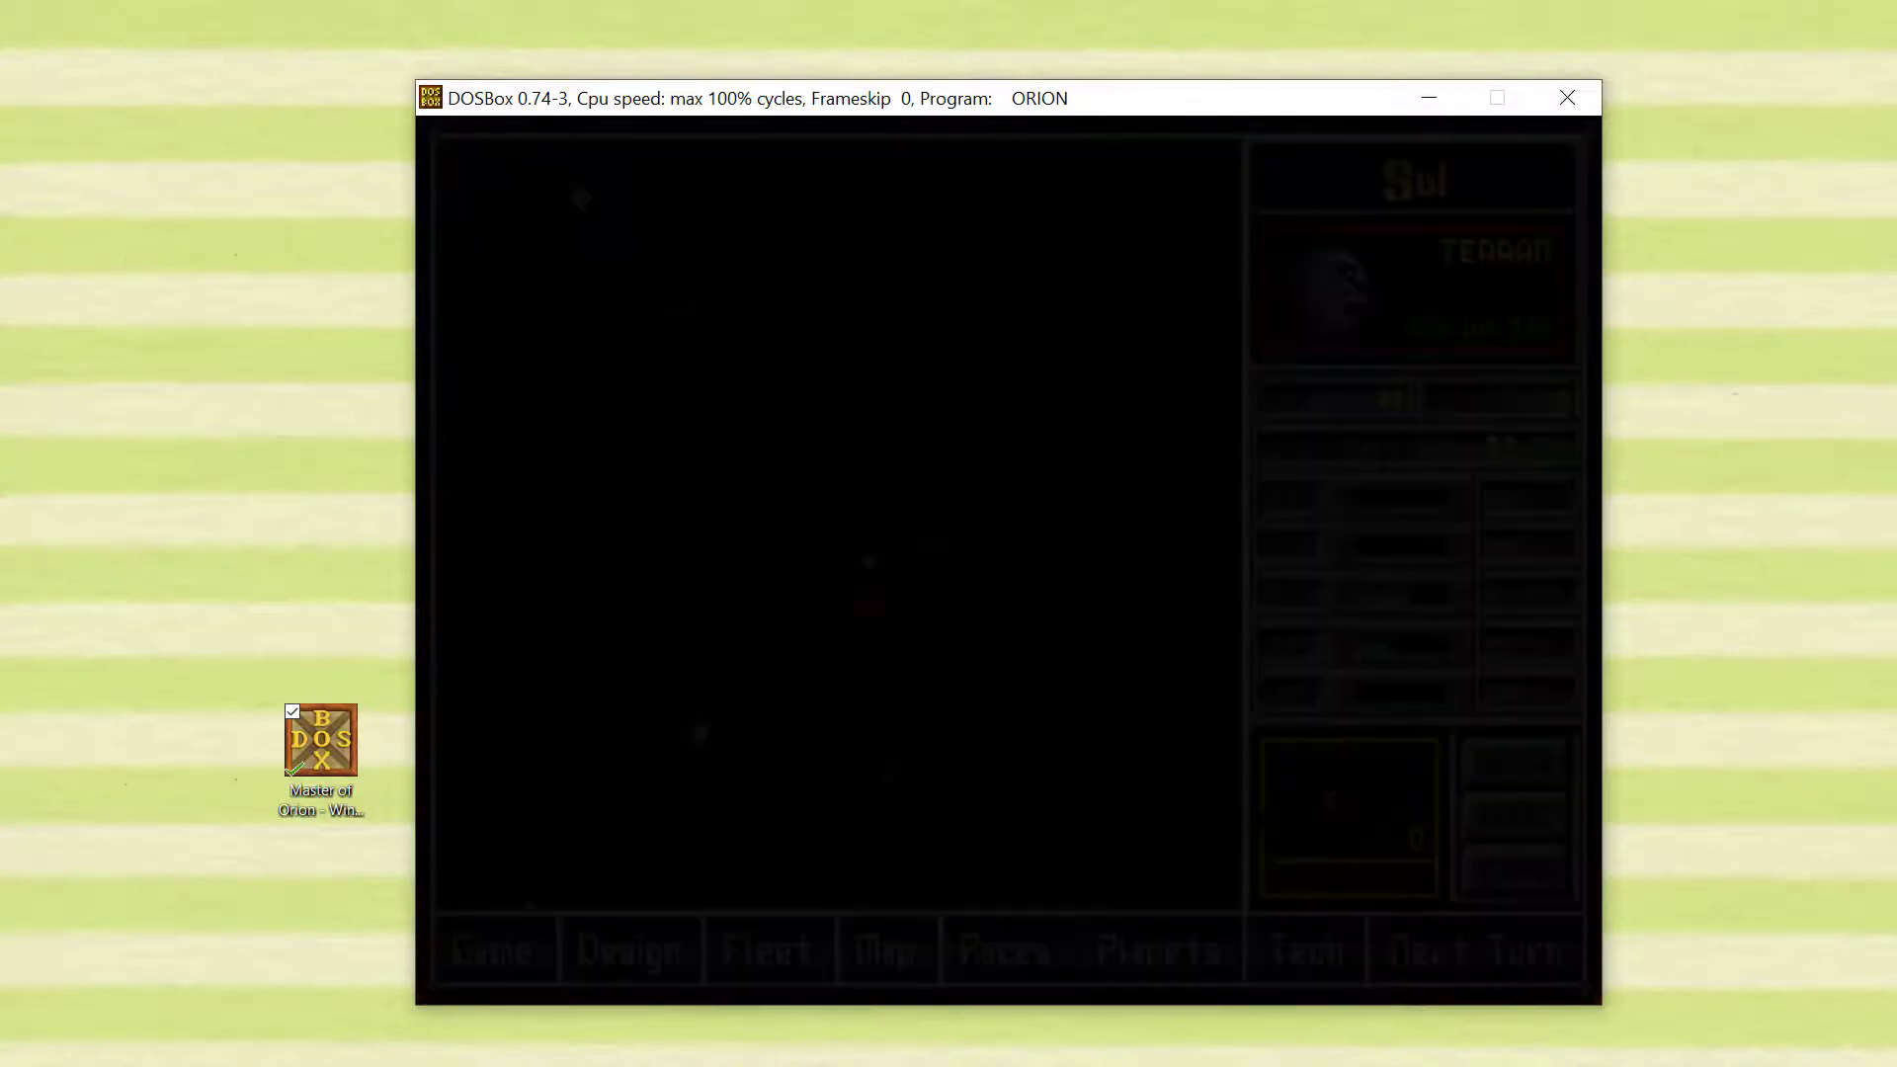
- Quit the running game to the title menu and exit to DOS so that the DOSBox window closes
left_click(489, 958)
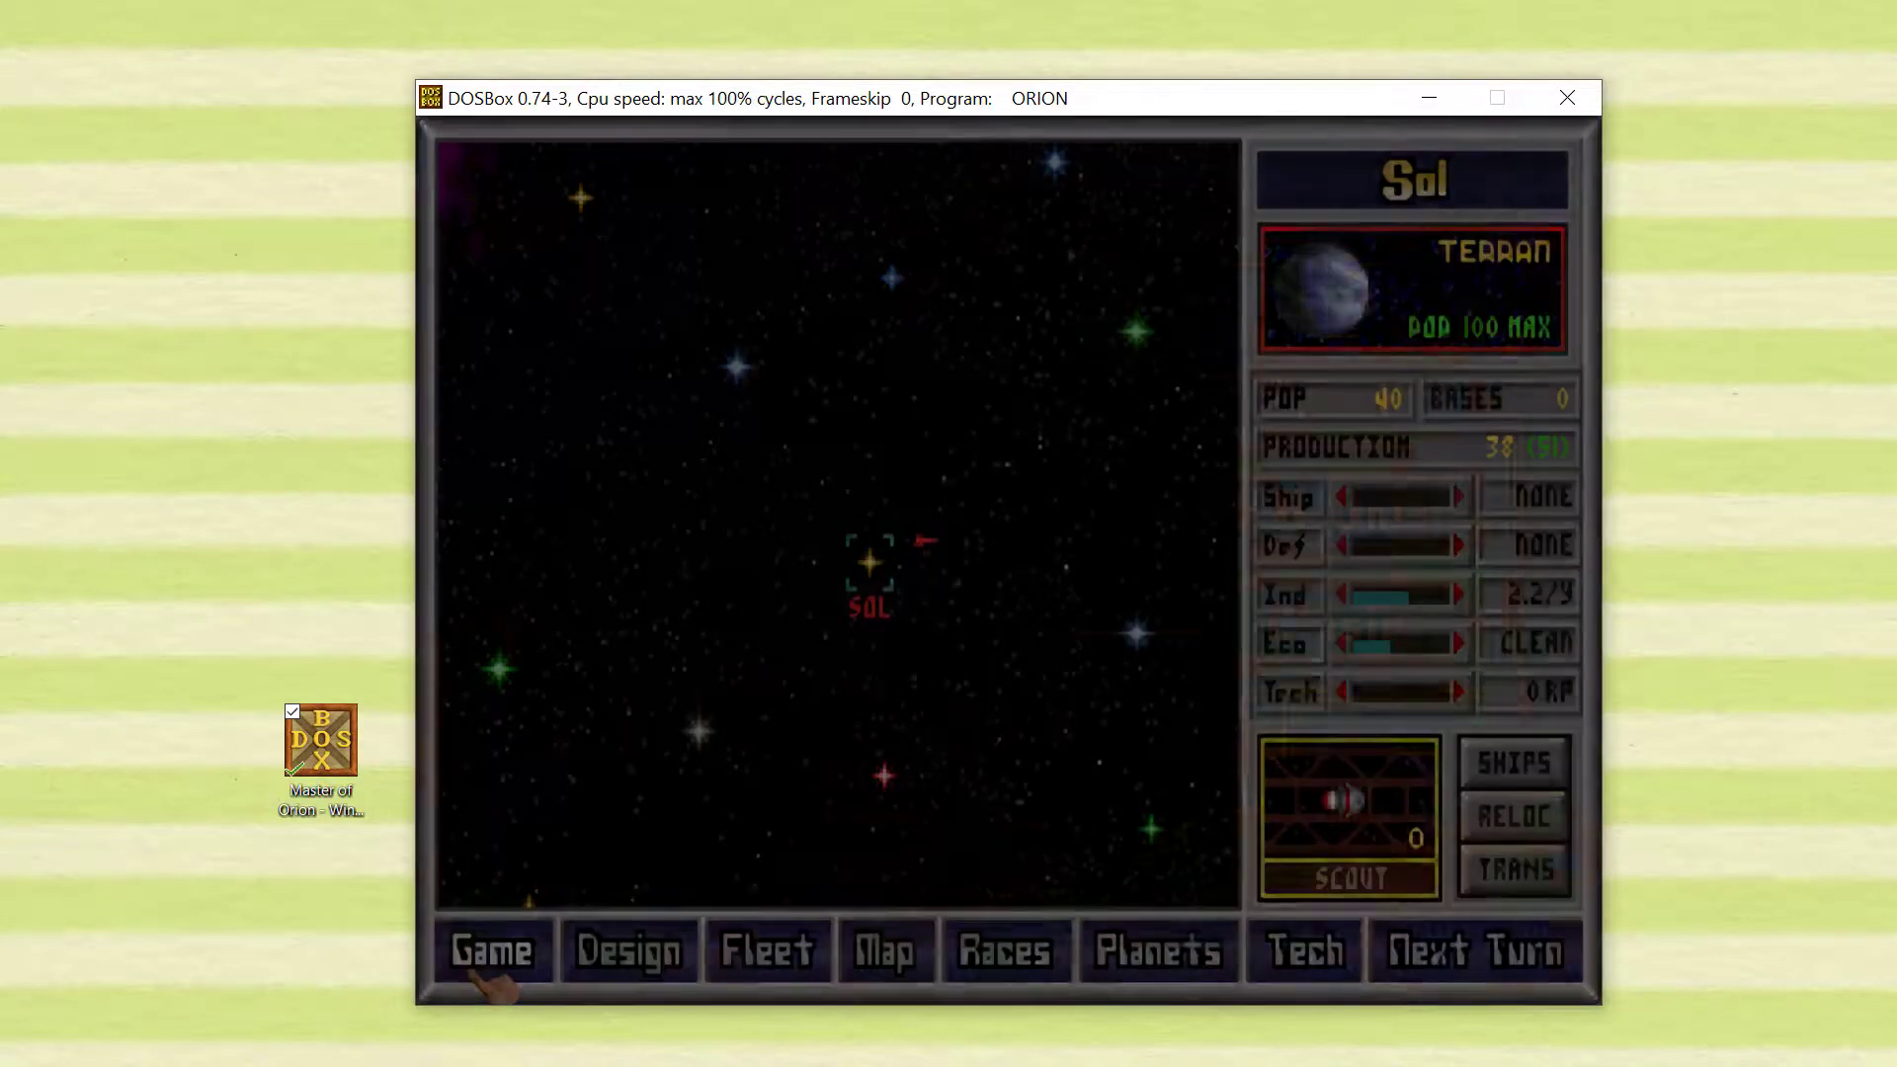
left_click(998, 632)
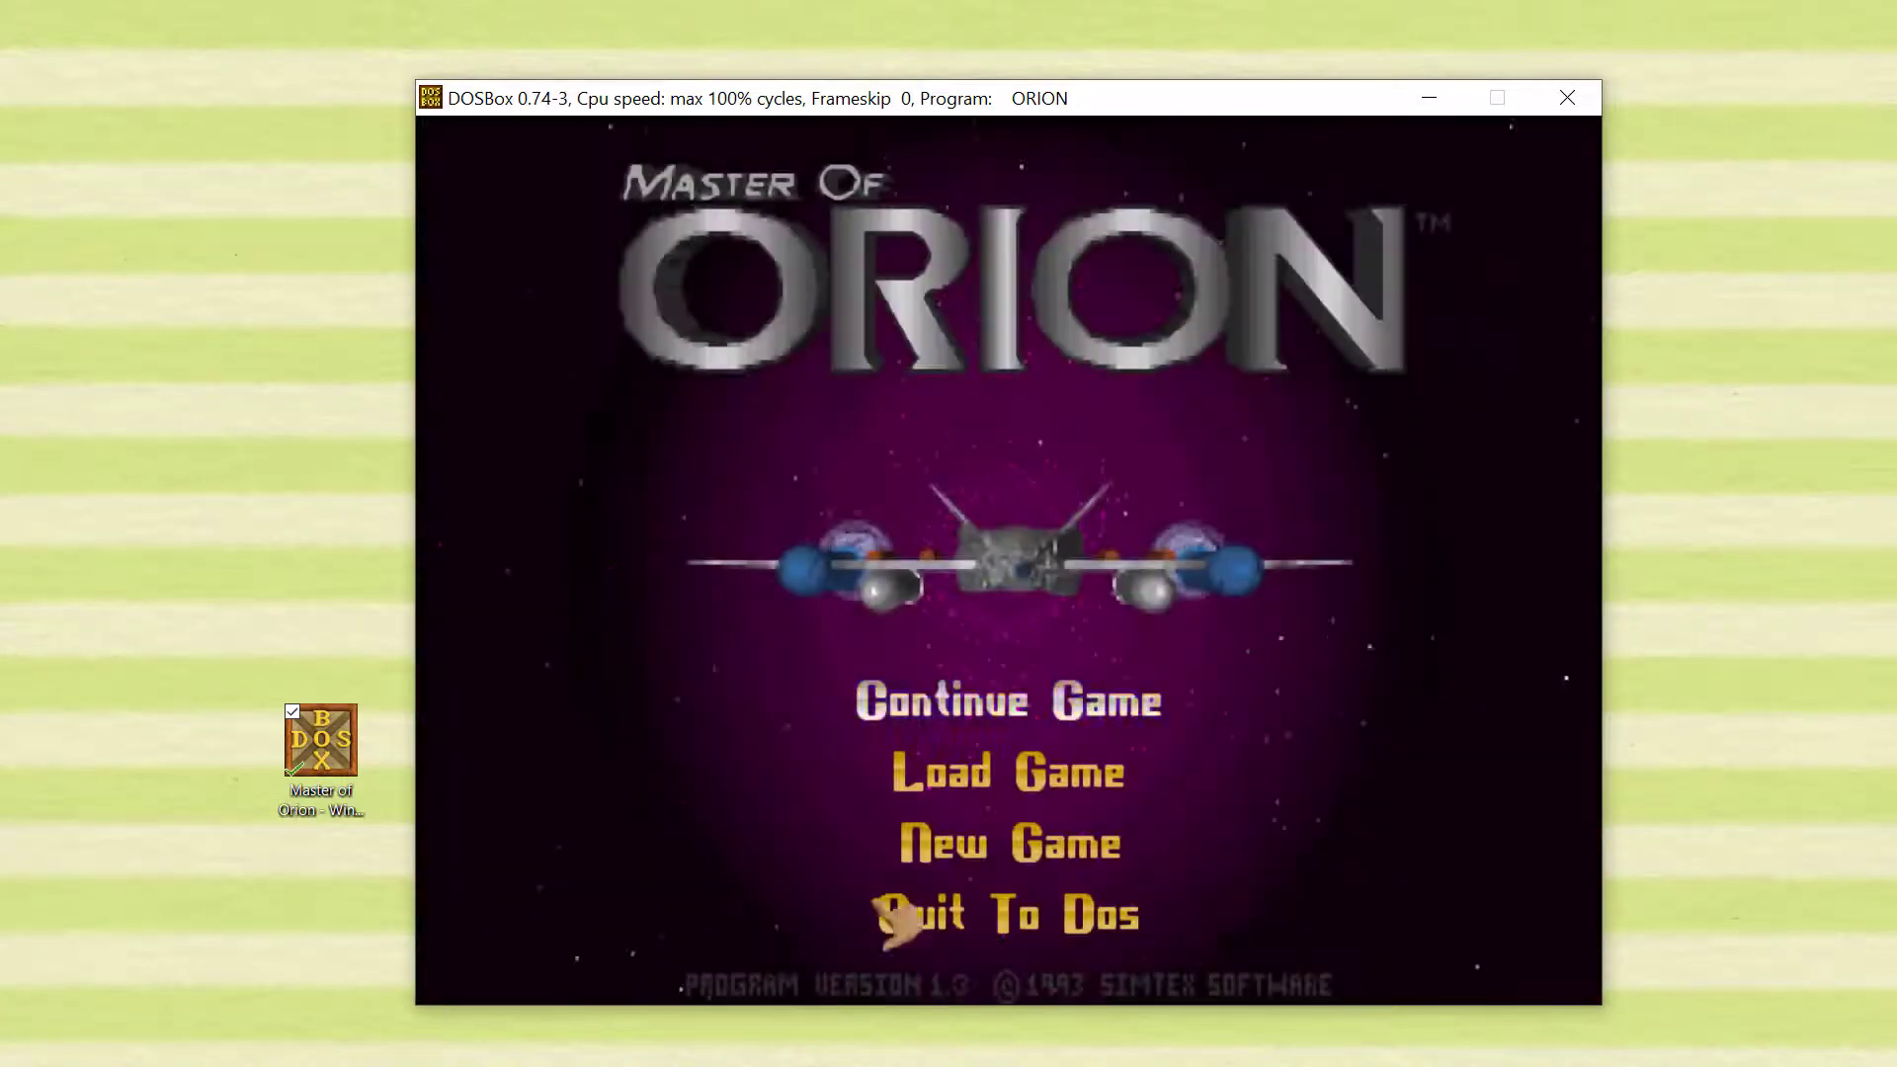
left_click(973, 924)
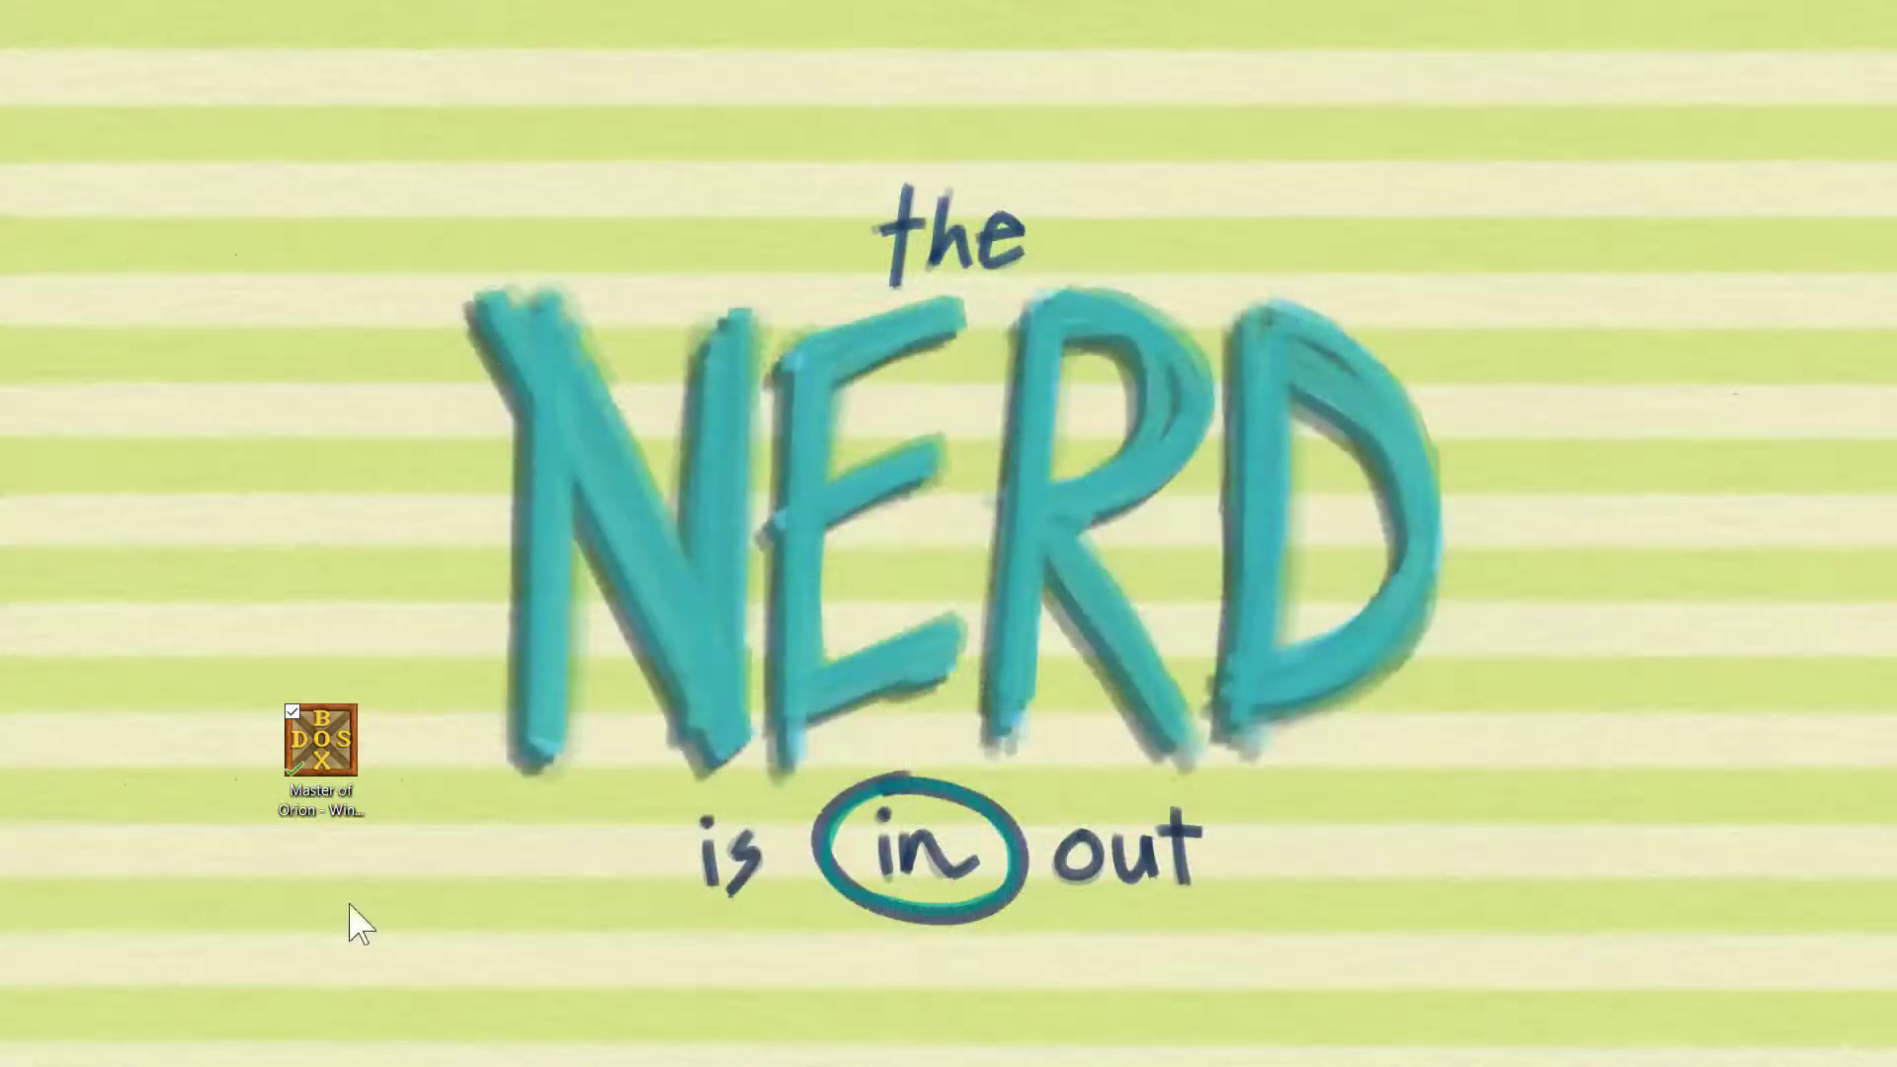